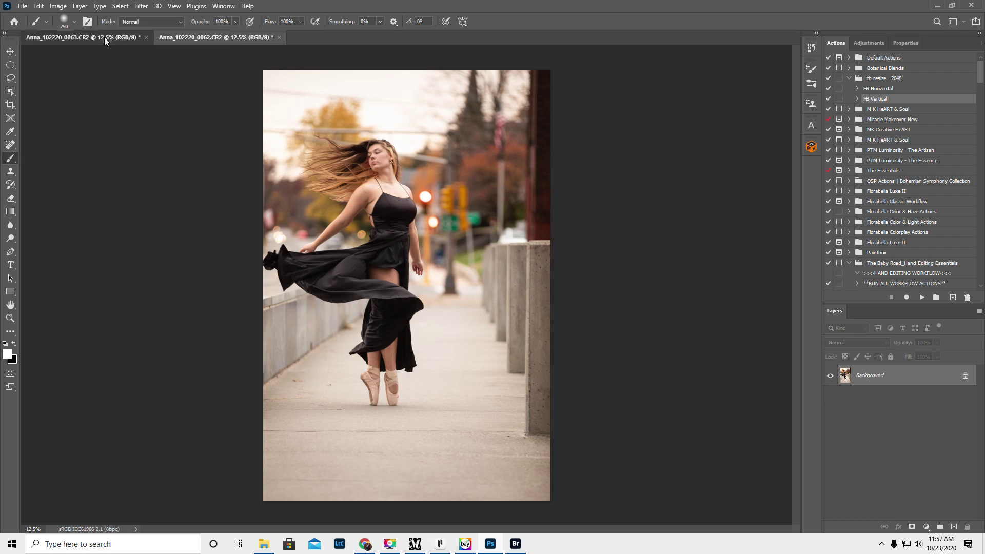
Compare the two open dancer photos, 0062 and 0063, checking the pose, dress and background in each
{"action": "left_click", "coordinate": [221, 39]}
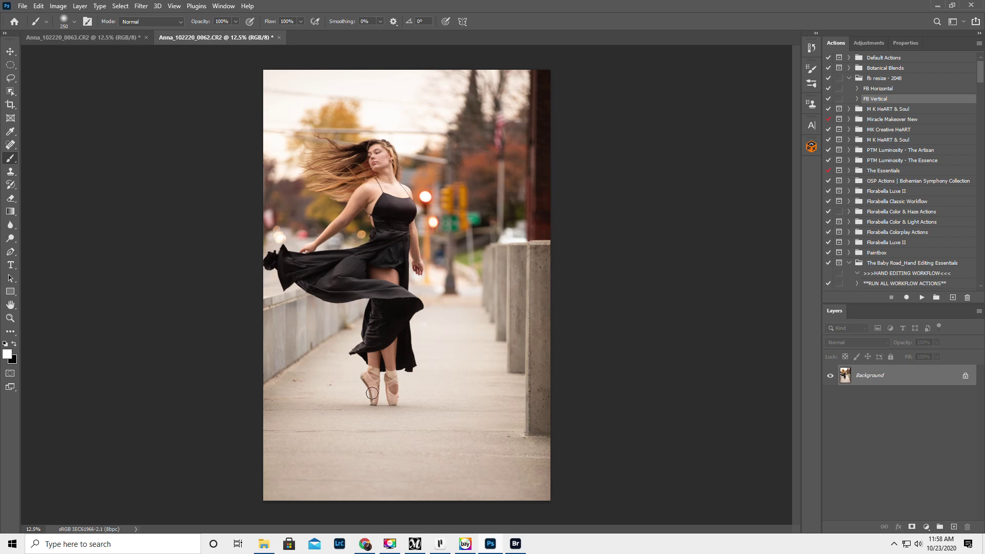
{"action": "left_click", "coordinate": [83, 37]}
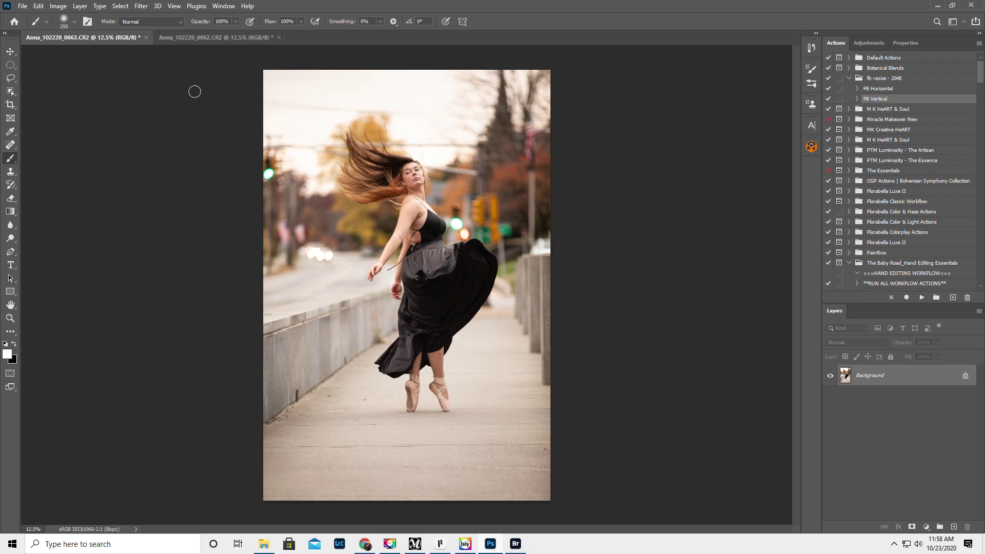
{"action": "left_click", "coordinate": [200, 39]}
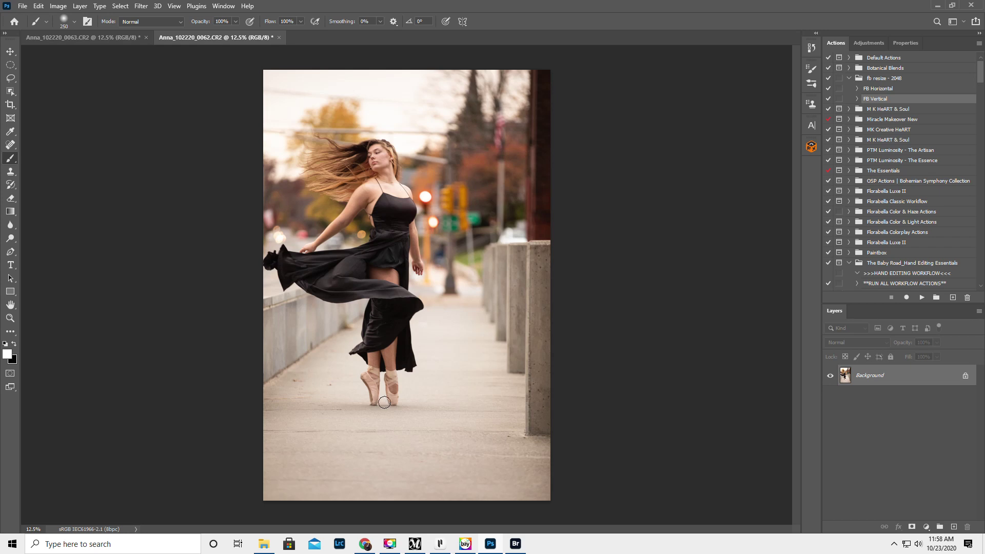
{"action": "left_click", "coordinate": [79, 38]}
Duplicate the background layer of photo 0062 and move the copy into photo 0063 over the dancer
{"action": "left_click", "coordinate": [239, 37]}
{"action": "key", "text": "ctrl+j"}
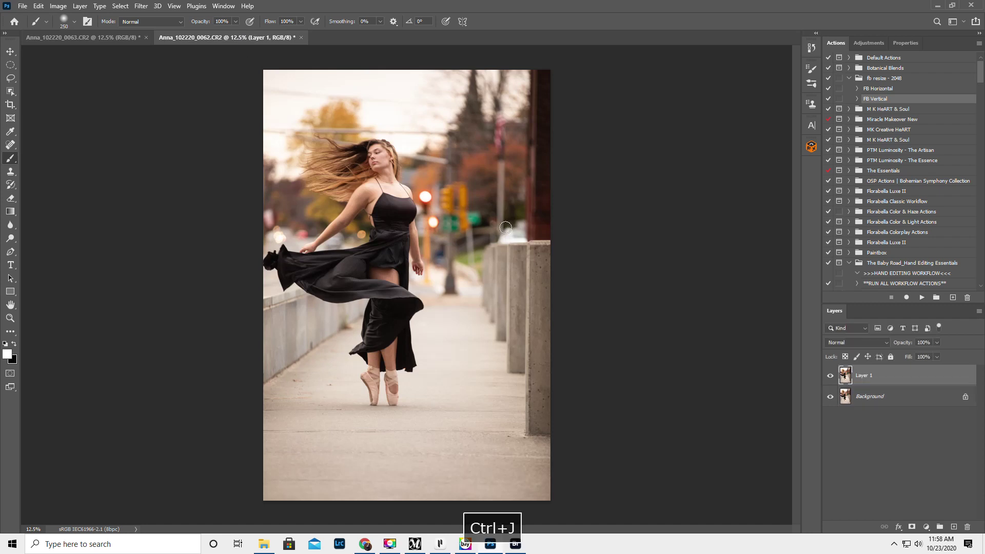
{"action": "left_click", "coordinate": [10, 51]}
{"action": "left_click_drag", "start_coordinate": [394, 163], "coordinate": [91, 40]}
{"action": "left_click_drag", "start_coordinate": [450, 281], "coordinate": [413, 311]}
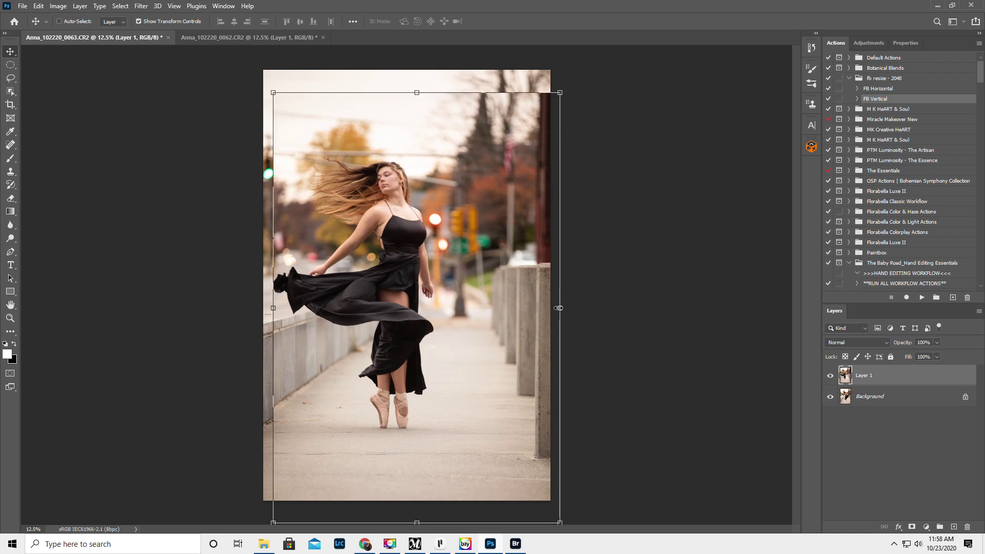
Scale the placed photo layer to about 110.71% and position it to match the background's walkway and walls
{"action": "left_click_drag", "start_coordinate": [559, 308], "coordinate": [587, 308]}
{"action": "mouse_move", "coordinate": [449, 313]}
{"action": "left_mouse_down"}
{"action": "mouse_move", "coordinate": [412, 310]}
{"action": "mouse_move", "coordinate": [467, 310]}
{"action": "mouse_move", "coordinate": [377, 307]}
{"action": "mouse_move", "coordinate": [470, 307]}
{"action": "mouse_move", "coordinate": [423, 293]}
{"action": "mouse_move", "coordinate": [452, 310]}
{"action": "left_mouse_up"}
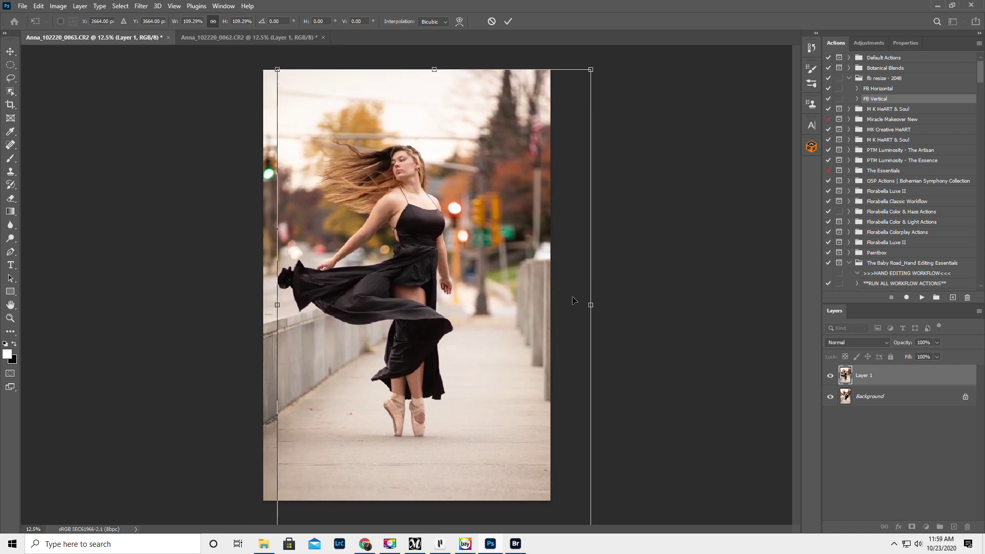
{"action": "left_click_drag", "start_coordinate": [591, 304], "coordinate": [595, 305]}
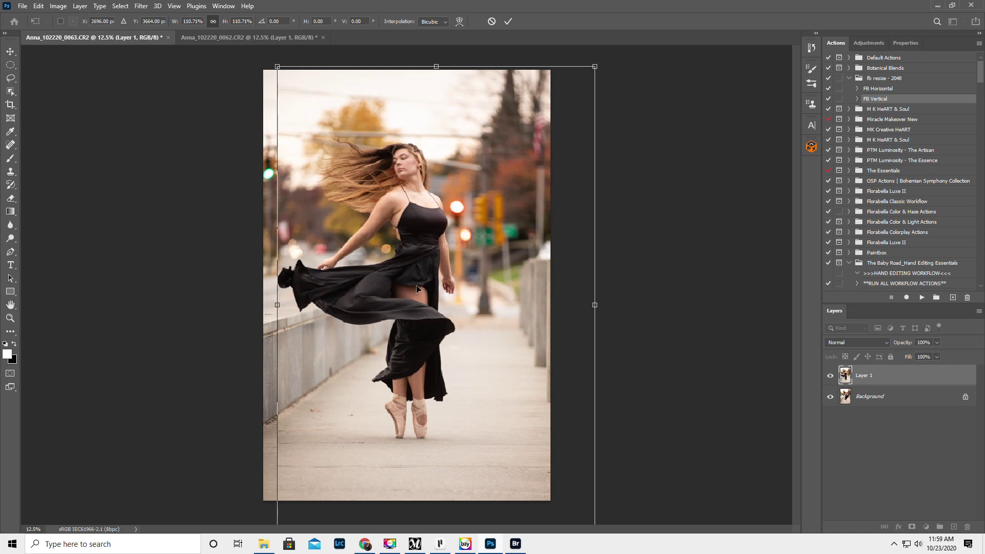
{"action": "key", "text": "Return"}
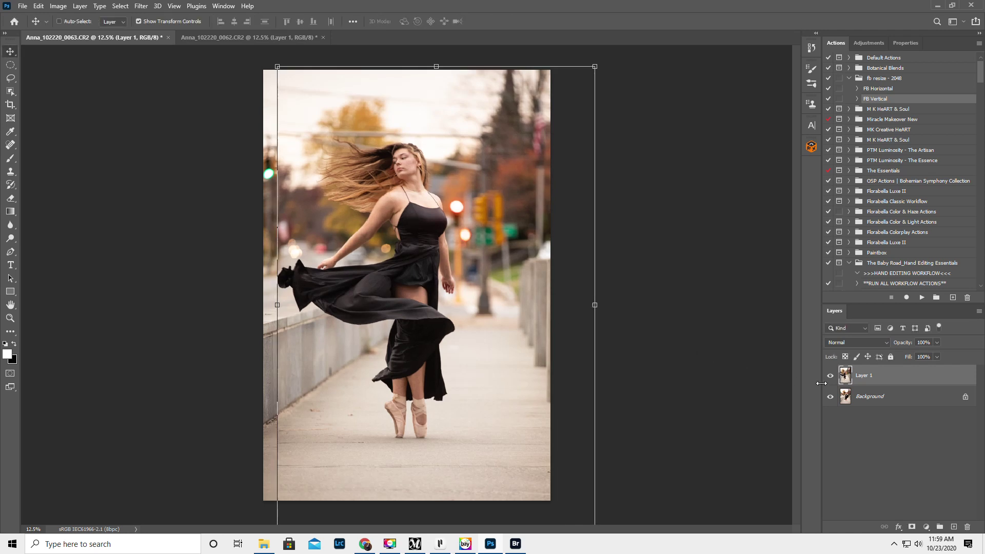
Add a layer mask to Layer 1 and paint black along its left edge to blend the seam over the wall and pavement
{"action": "left_click", "coordinate": [894, 399]}
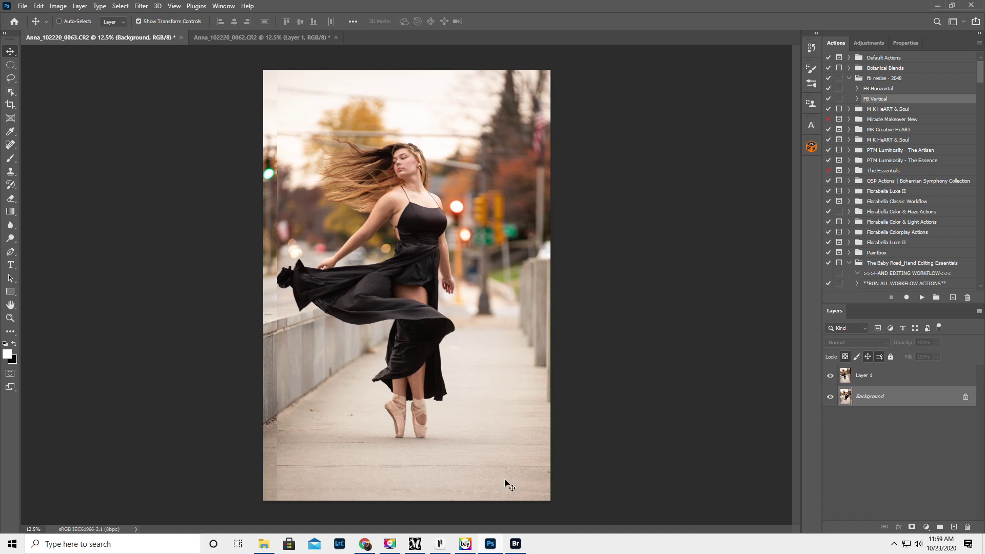
{"action": "left_click", "coordinate": [889, 378]}
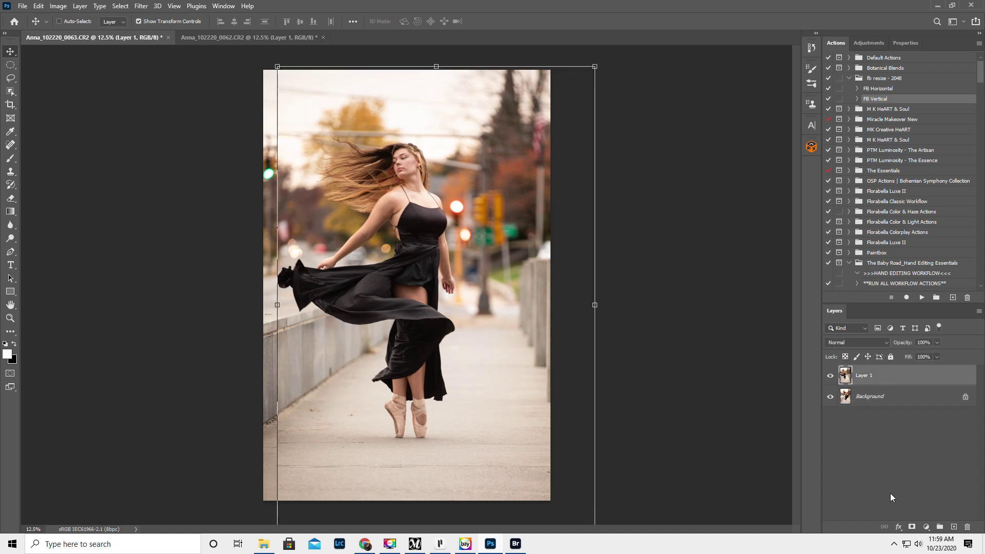
{"action": "left_click", "coordinate": [912, 527]}
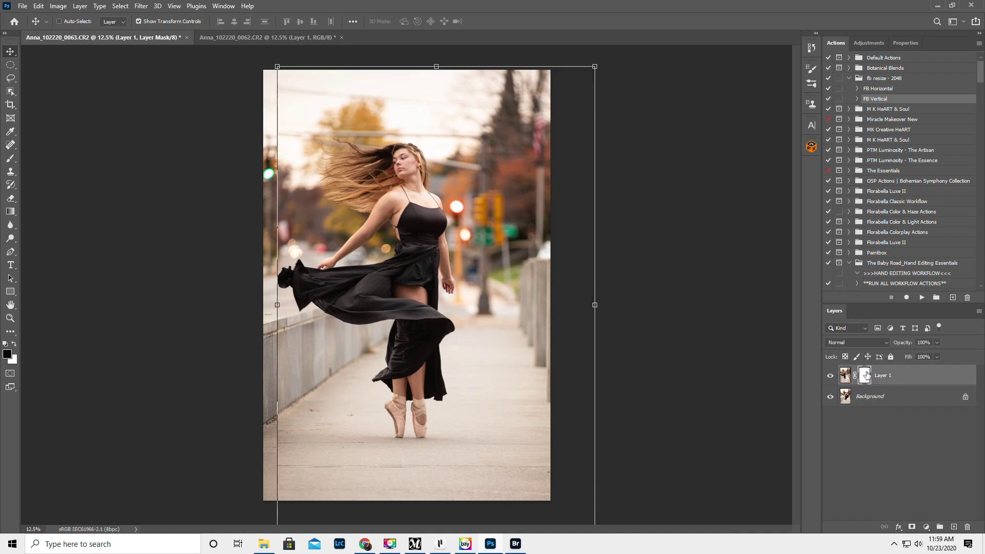
{"action": "left_click", "coordinate": [10, 158]}
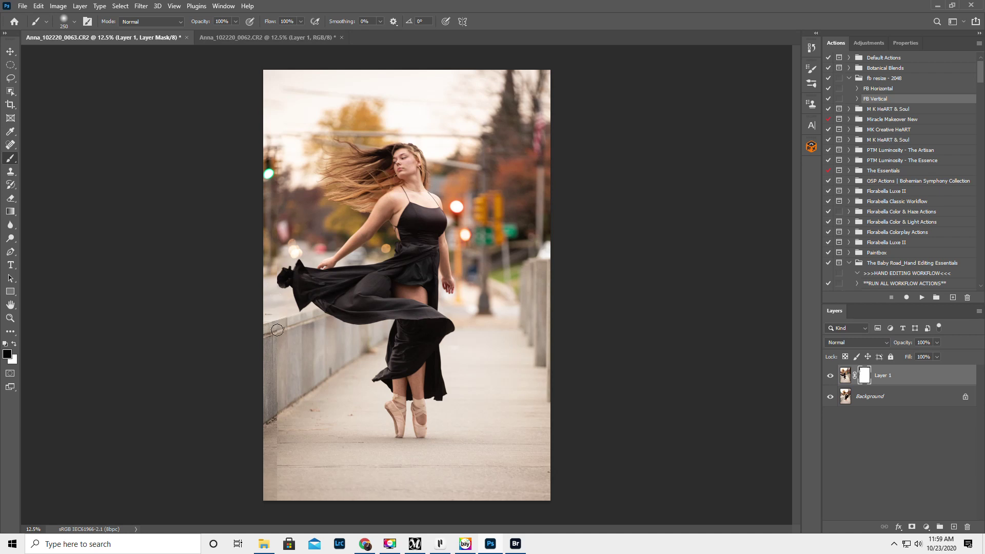
{"action": "left_click_drag", "start_coordinate": [280, 397], "coordinate": [275, 513]}
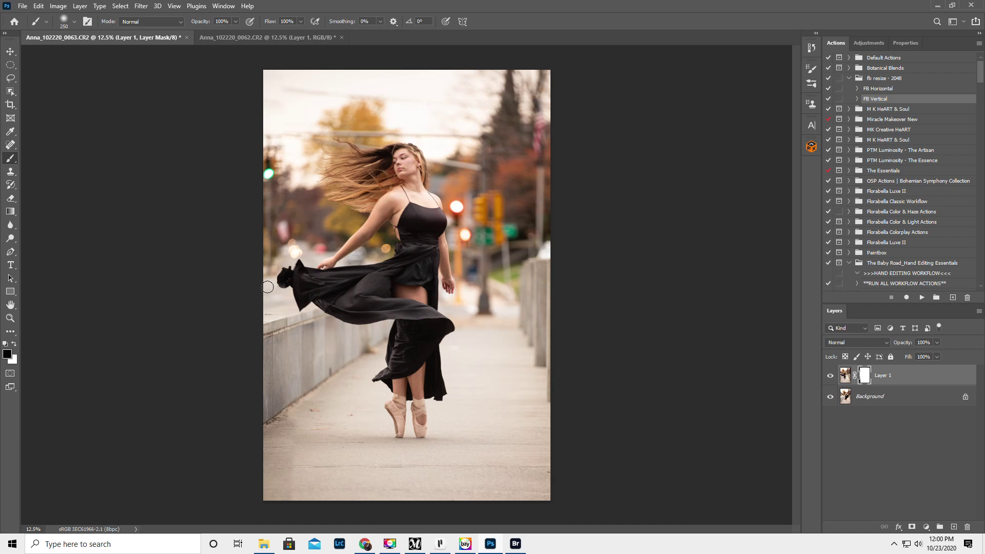
Refine the layer mask around the knotted end of the flying skirt, reducing the brush size to 50 px
{"action": "left_click", "coordinate": [11, 318]}
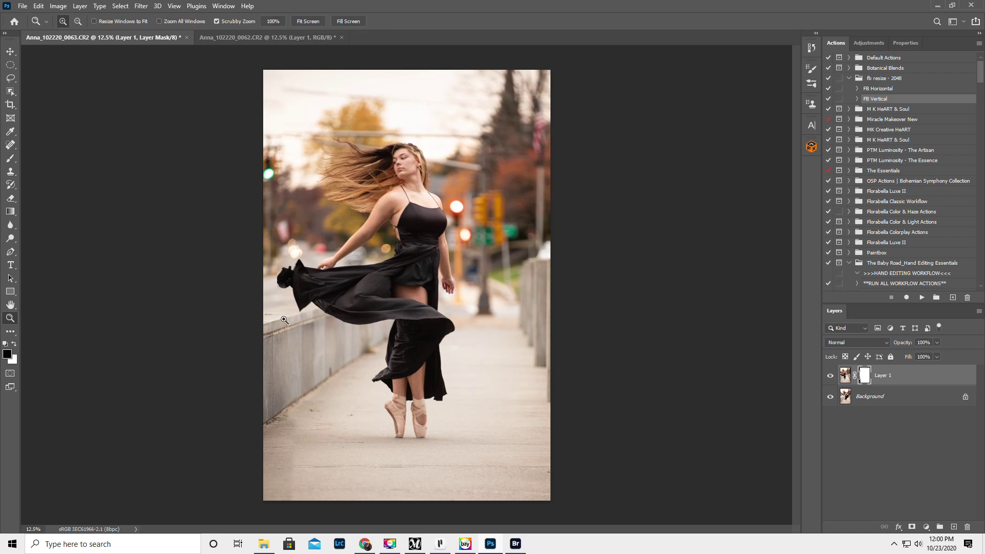
{"action": "left_click", "coordinate": [291, 284]}
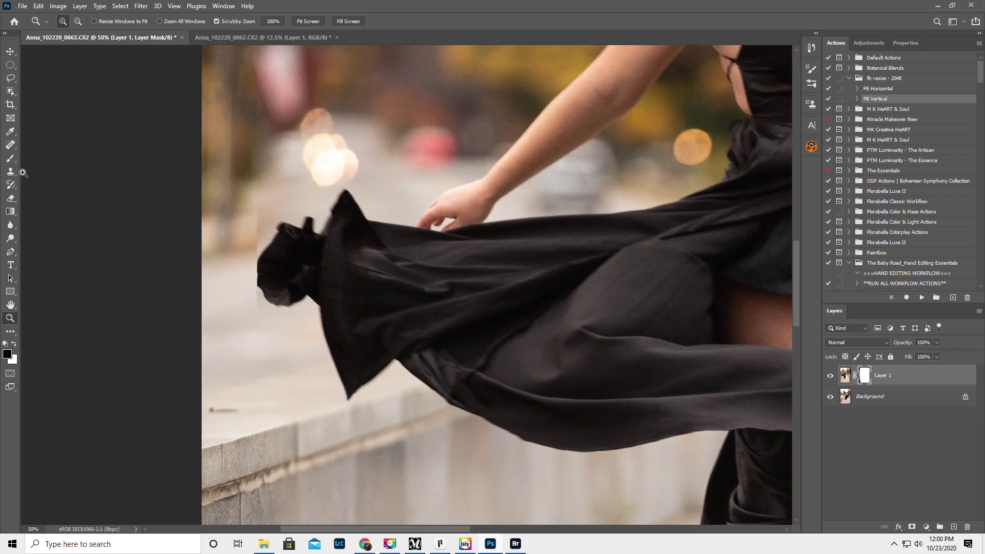
{"action": "left_click", "coordinate": [10, 157]}
{"action": "left_click", "coordinate": [262, 109]}
{"action": "key", "text": "bracketleft"}
{"action": "key", "text": "bracketleft"}
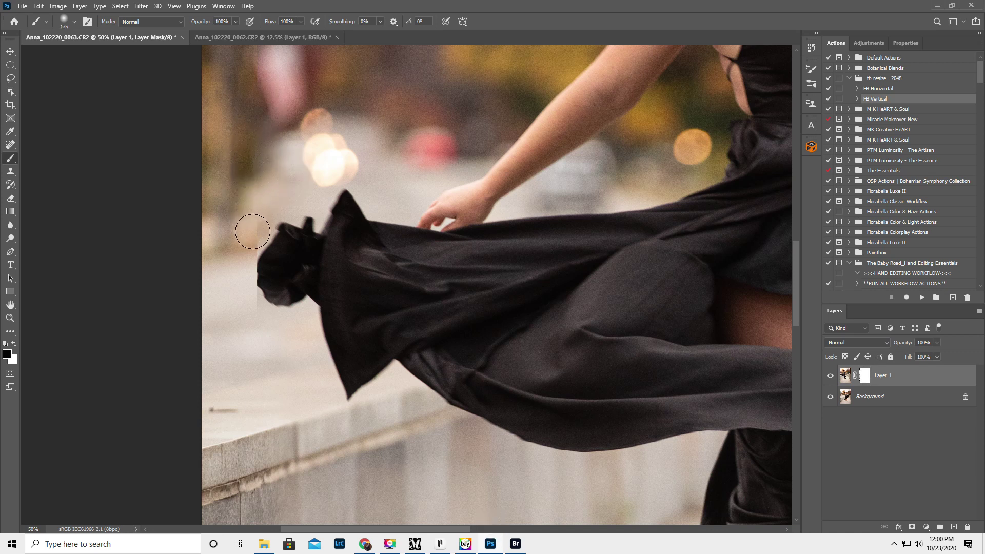
{"action": "key", "text": "bracketleft"}
{"action": "key", "text": "bracketleft"}
{"action": "key", "text": "bracketleft"}
{"action": "key", "text": "bracketleft"}
{"action": "key", "text": "bracketleft"}
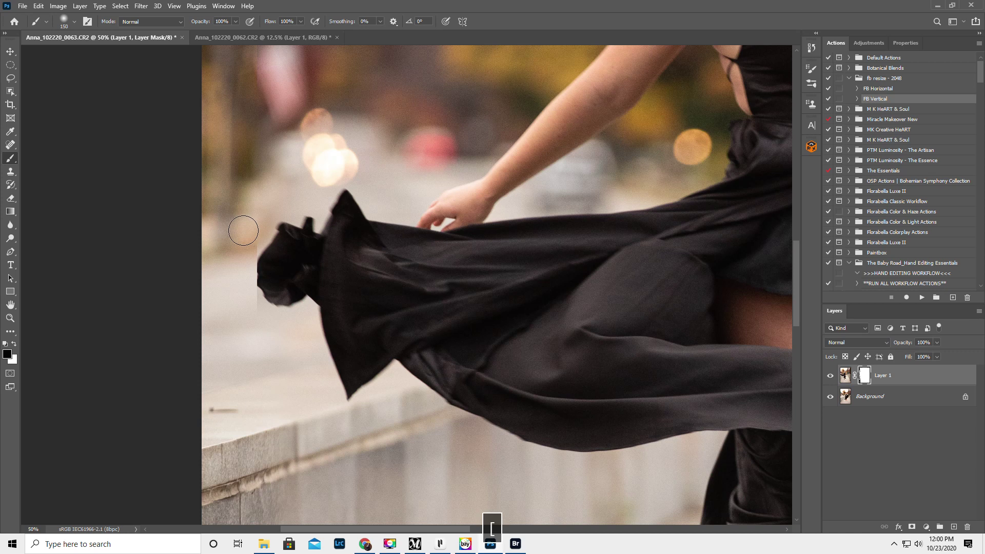
{"action": "key", "text": "bracketleft"}
{"action": "key", "text": "bracketleft"}
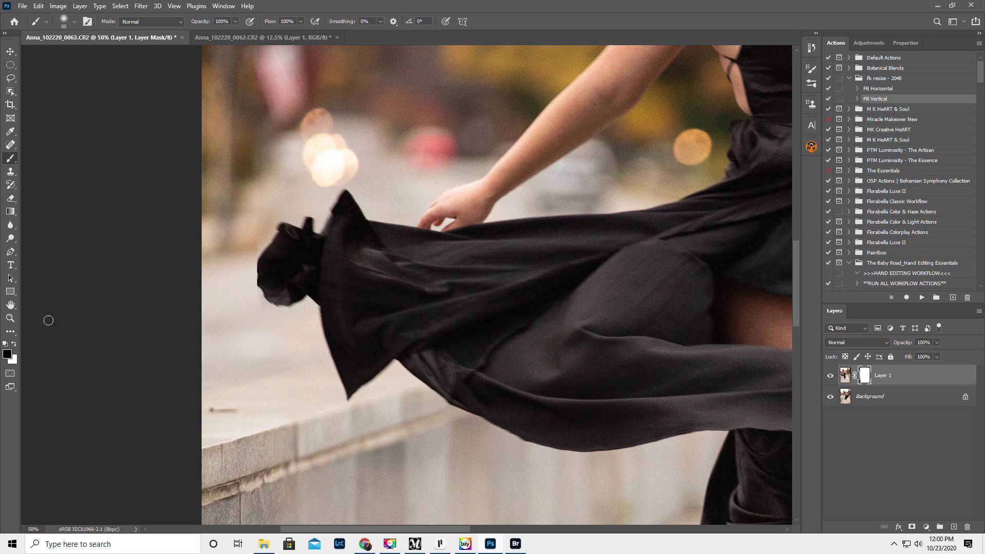
Flatten the blended composite into a single background layer
{"action": "left_click", "coordinate": [10, 318]}
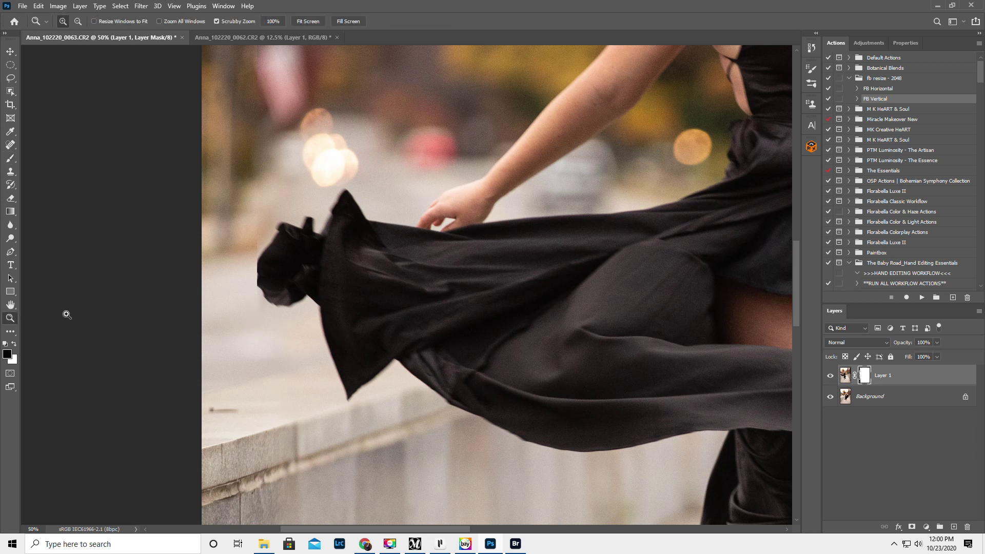
{"action": "left_click", "coordinate": [534, 321], "text": "alt"}
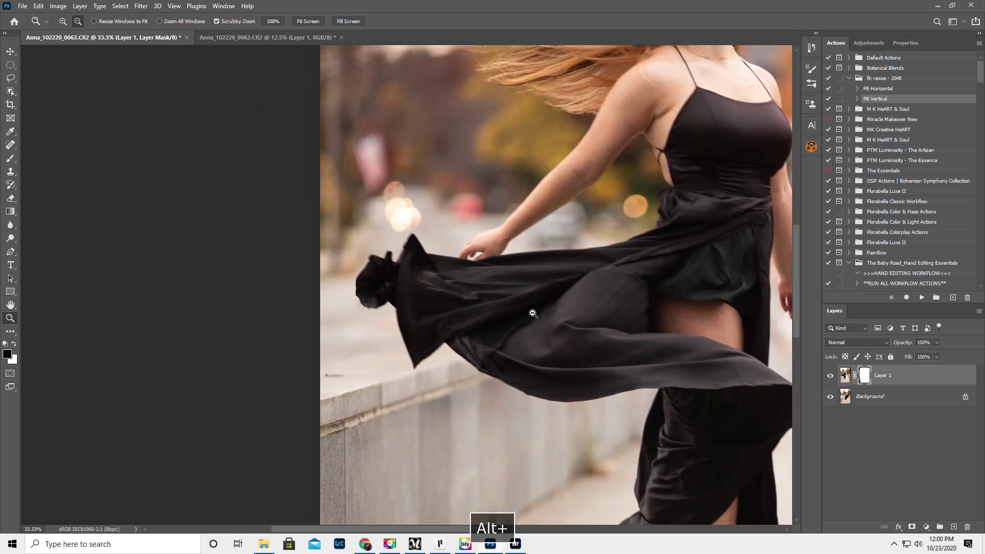
{"action": "left_click", "coordinate": [548, 313], "text": "alt"}
{"action": "left_click", "coordinate": [585, 306], "text": "alt"}
{"action": "left_click", "coordinate": [603, 306], "text": "alt"}
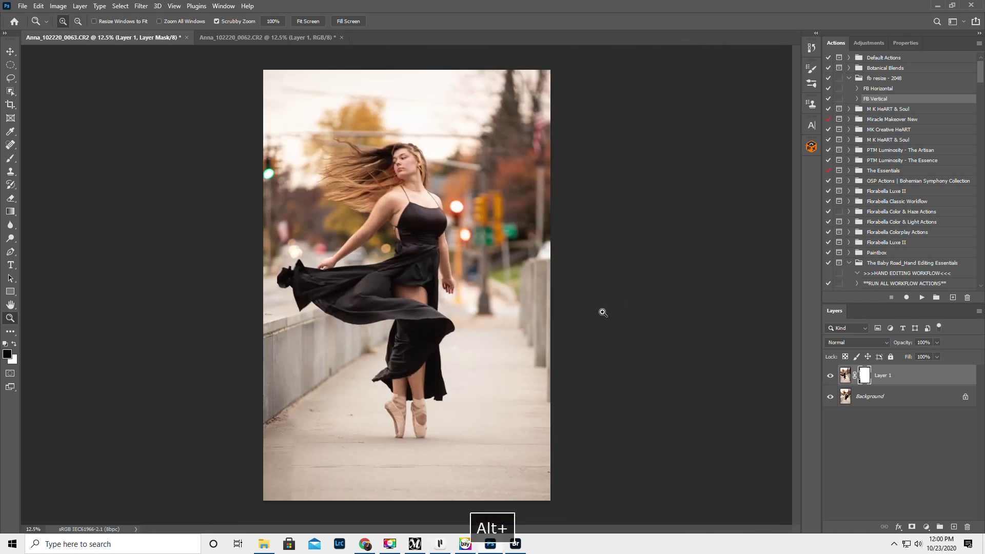
{"action": "left_click", "coordinate": [979, 312]}
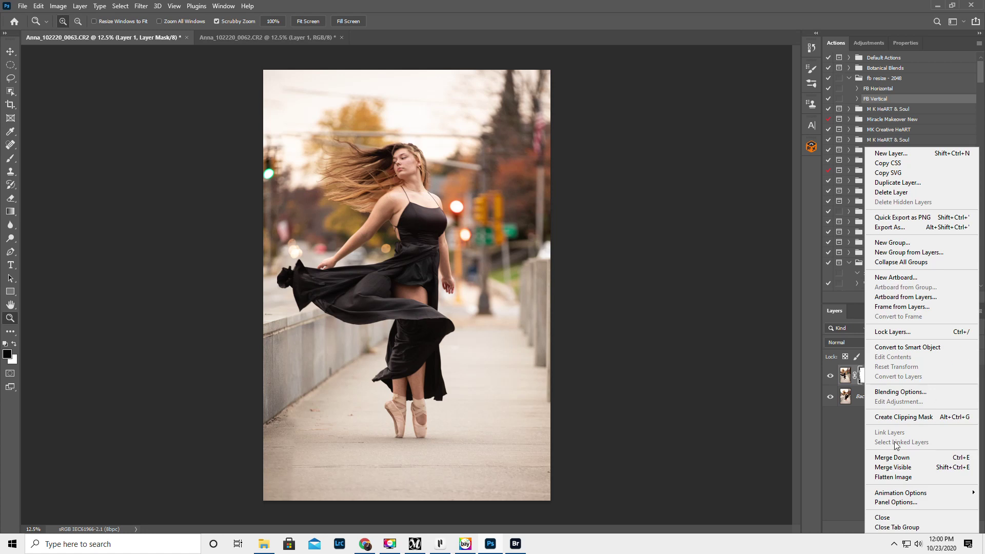
{"action": "left_click", "coordinate": [889, 478]}
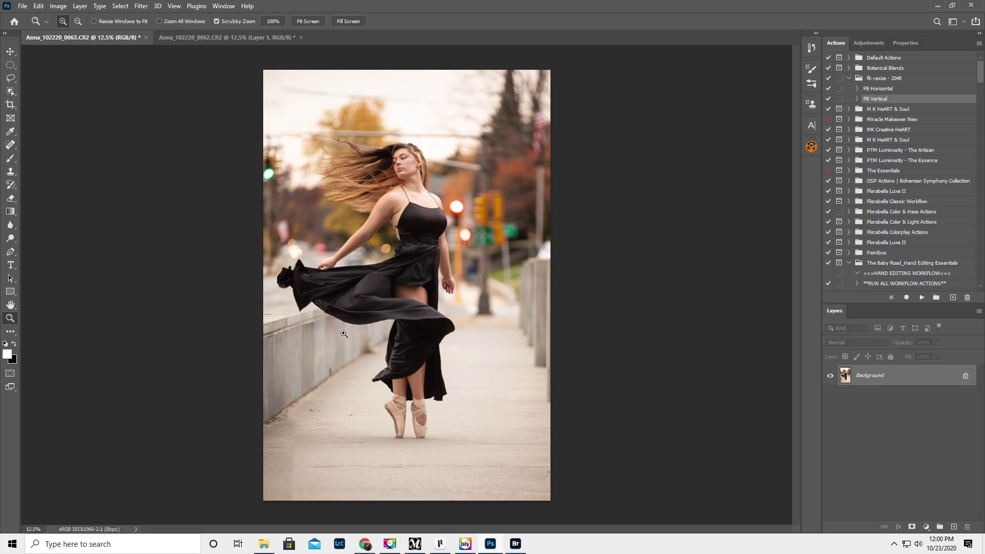
Crop the image to an 11:15 ratio with Content-Aware on, extending the frame past the top and both sides
{"action": "left_click", "coordinate": [10, 105]}
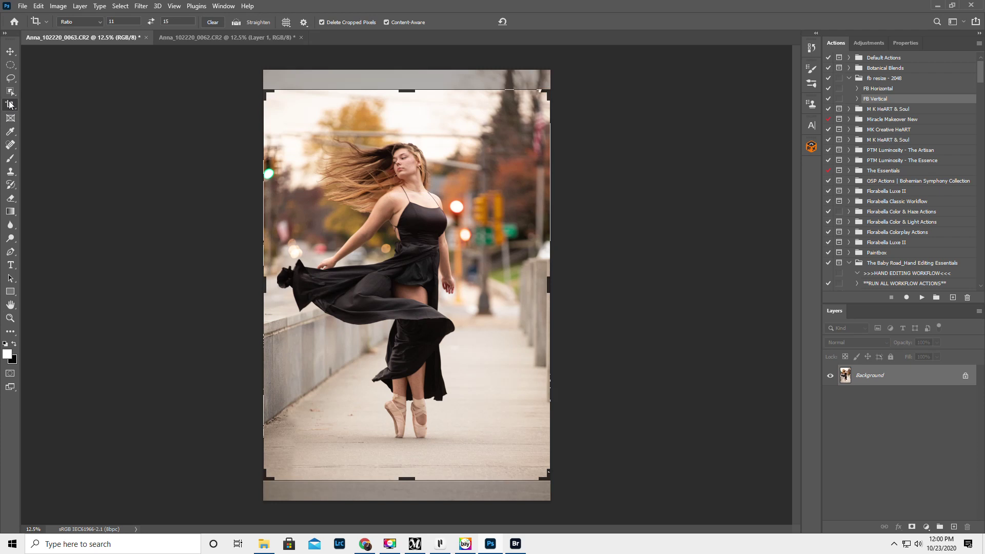
{"action": "left_click", "coordinate": [427, 238]}
{"action": "mouse_move", "coordinate": [411, 255]}
{"action": "left_mouse_down"}
{"action": "mouse_move", "coordinate": [417, 281]}
{"action": "mouse_move", "coordinate": [416, 272]}
{"action": "left_mouse_up"}
{"action": "left_click_drag", "start_coordinate": [415, 276], "coordinate": [416, 274]}
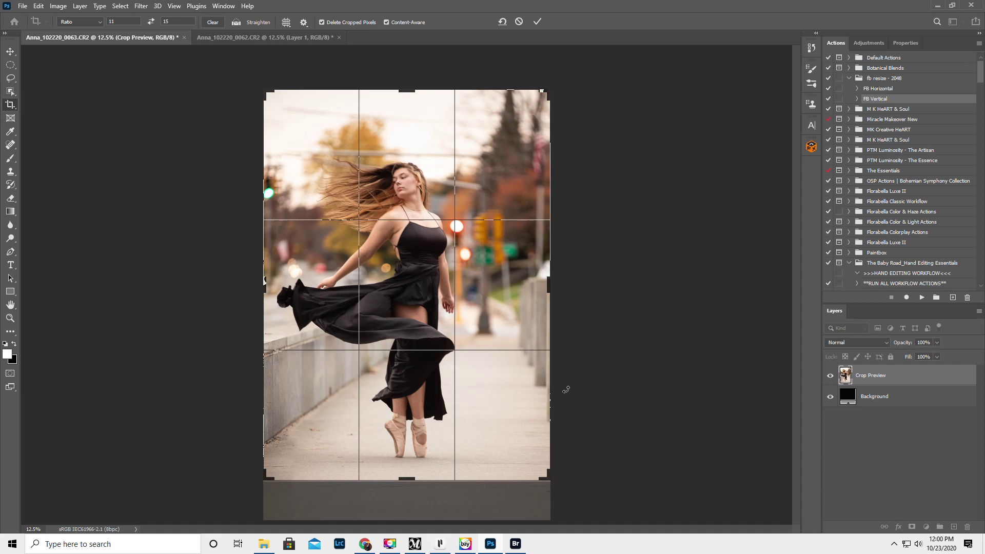
{"action": "left_click_drag", "start_coordinate": [547, 89], "coordinate": [552, 85]}
{"action": "left_click_drag", "start_coordinate": [257, 82], "coordinate": [254, 80]}
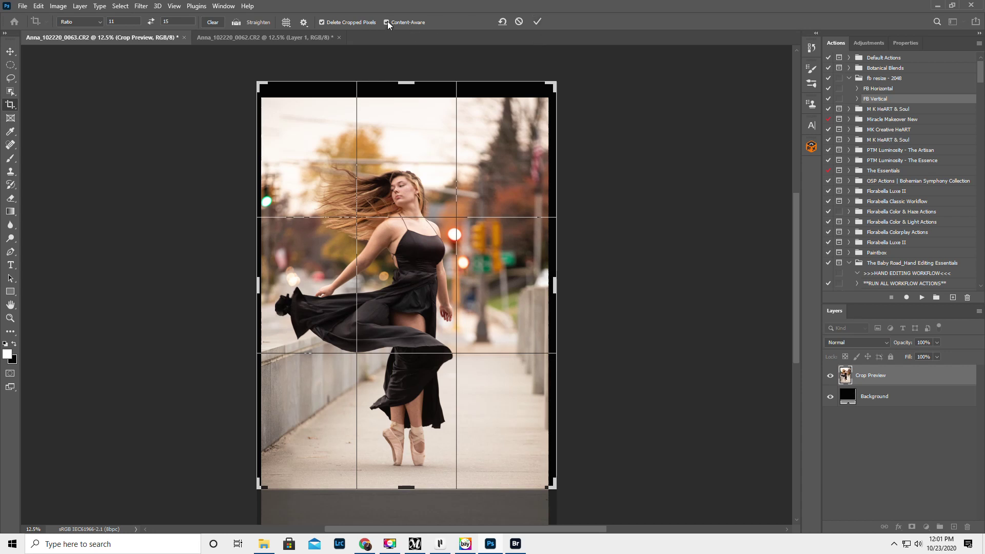
{"action": "left_click", "coordinate": [537, 21]}
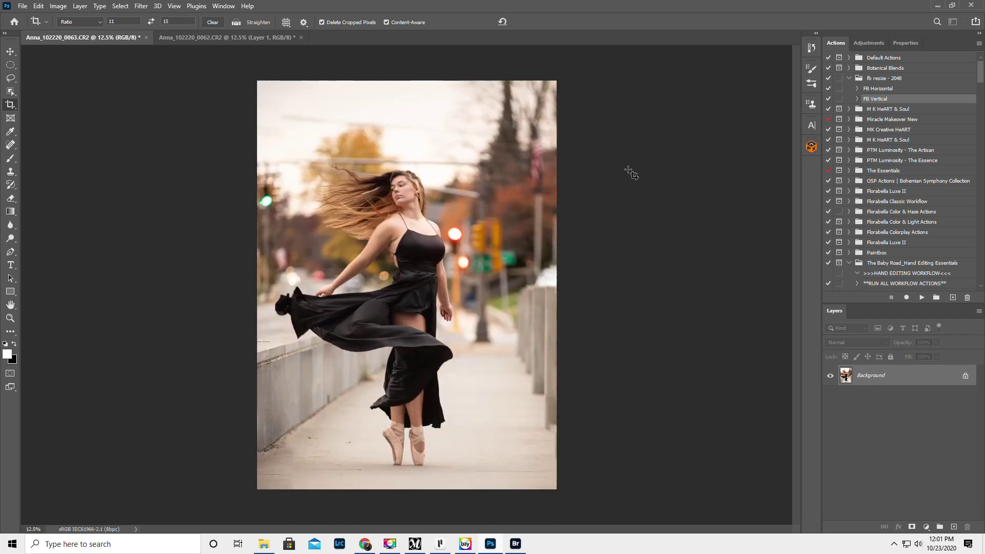
Clone clean sky over the bare branches around the tall tree using a 400 px Clone Stamp
{"action": "left_click", "coordinate": [10, 172]}
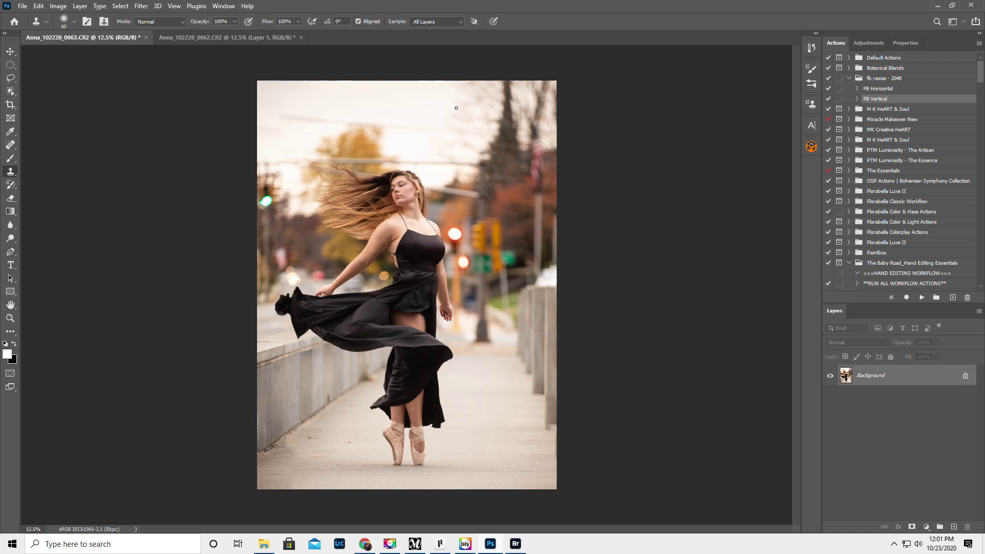
{"action": "key", "text": "bracketright"}
{"action": "key", "text": "bracketright"}
{"action": "key", "text": "bracketright"}
{"action": "key", "text": "bracketright"}
{"action": "key", "text": "bracketright"}
{"action": "key", "text": "bracketright"}
{"action": "key", "text": "bracketright"}
{"action": "key", "text": "bracketright"}
{"action": "key", "text": "bracketright"}
{"action": "key", "text": "bracketright"}
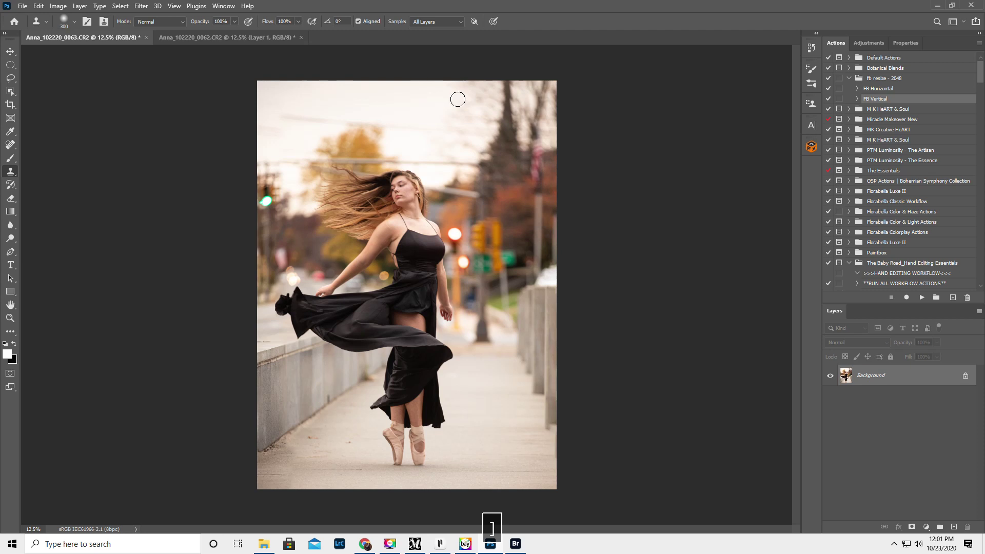
{"action": "key", "text": "bracketright"}
{"action": "left_click", "coordinate": [336, 92], "text": "alt"}
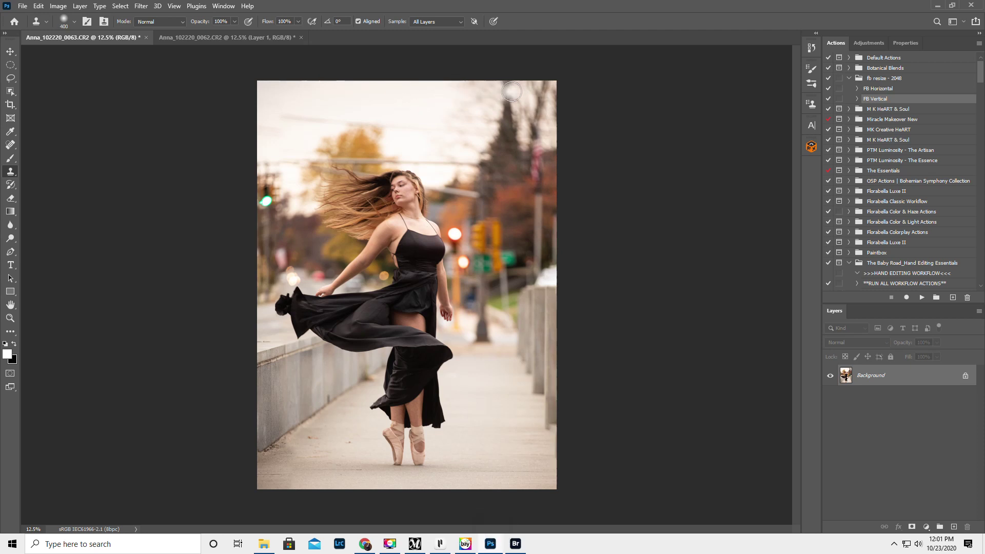
{"action": "mouse_move", "coordinate": [512, 92]}
{"action": "left_mouse_down"}
{"action": "mouse_move", "coordinate": [537, 98]}
{"action": "mouse_move", "coordinate": [544, 92]}
{"action": "mouse_move", "coordinate": [540, 128]}
{"action": "mouse_move", "coordinate": [529, 130]}
{"action": "mouse_move", "coordinate": [526, 103]}
{"action": "mouse_move", "coordinate": [556, 111]}
{"action": "mouse_move", "coordinate": [559, 93]}
{"action": "mouse_move", "coordinate": [542, 83]}
{"action": "mouse_move", "coordinate": [559, 89]}
{"action": "mouse_move", "coordinate": [563, 125]}
{"action": "left_mouse_up"}
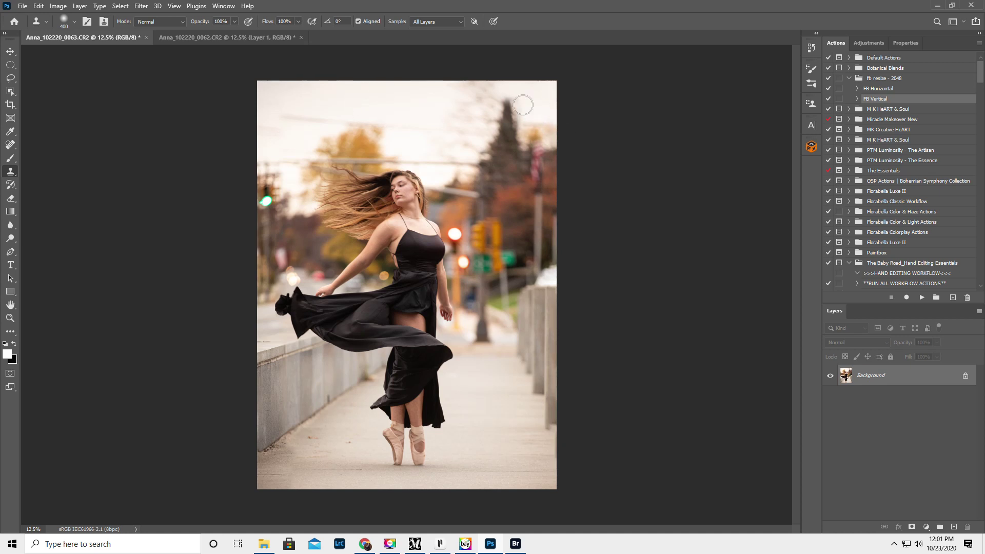
{"action": "mouse_move", "coordinate": [483, 95]}
{"action": "left_mouse_down"}
{"action": "mouse_move", "coordinate": [462, 89]}
{"action": "mouse_move", "coordinate": [412, 110]}
{"action": "mouse_move", "coordinate": [428, 99]}
{"action": "mouse_move", "coordinate": [436, 106]}
{"action": "mouse_move", "coordinate": [427, 95]}
{"action": "mouse_move", "coordinate": [442, 92]}
{"action": "mouse_move", "coordinate": [435, 84]}
{"action": "mouse_move", "coordinate": [398, 102]}
{"action": "mouse_move", "coordinate": [444, 87]}
{"action": "mouse_move", "coordinate": [439, 98]}
{"action": "mouse_move", "coordinate": [376, 106]}
{"action": "left_mouse_up"}
Even out the sky above the dancer by cloning nearby clear sky with a 700 px Clone Stamp
{"action": "left_click", "coordinate": [399, 95], "text": "alt"}
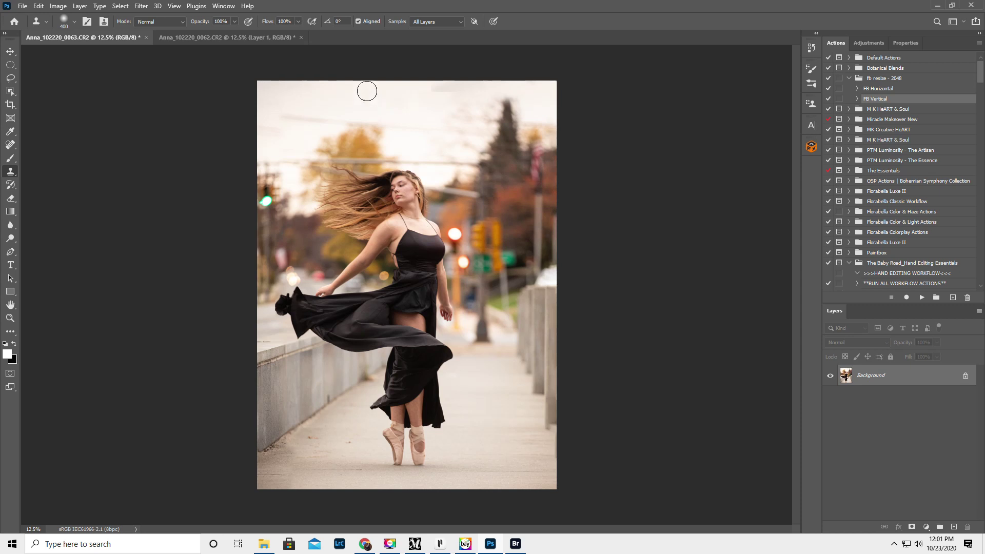
{"action": "key", "text": "bracketright"}
{"action": "key", "text": "bracketright"}
{"action": "key", "text": "bracketright"}
{"action": "left_click", "coordinate": [410, 105], "text": "alt"}
{"action": "left_click", "coordinate": [408, 108], "text": "alt"}
{"action": "mouse_move", "coordinate": [439, 92]}
{"action": "left_mouse_down"}
{"action": "mouse_move", "coordinate": [455, 89]}
{"action": "mouse_move", "coordinate": [442, 106]}
{"action": "mouse_move", "coordinate": [448, 113]}
{"action": "left_mouse_up"}
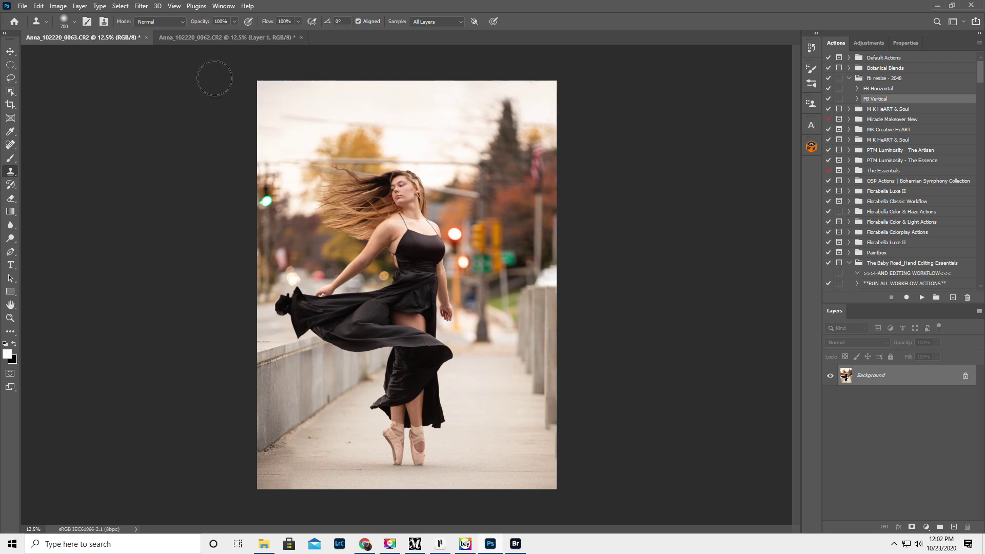
Heal away the faint overhead wire in the sky above the yellow tree with a 100 px Spot Healing Brush
{"action": "left_click", "coordinate": [10, 144]}
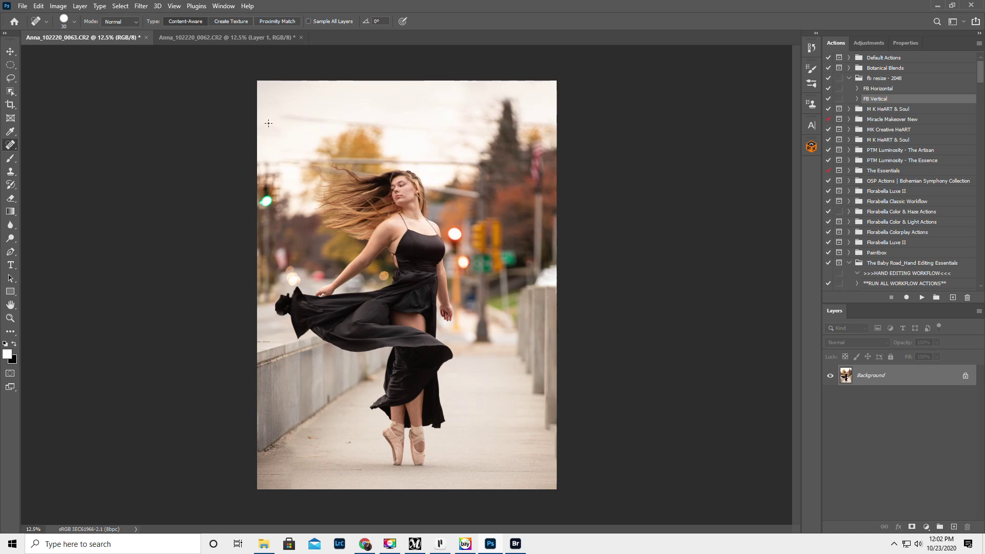
{"action": "key", "text": "bracketright"}
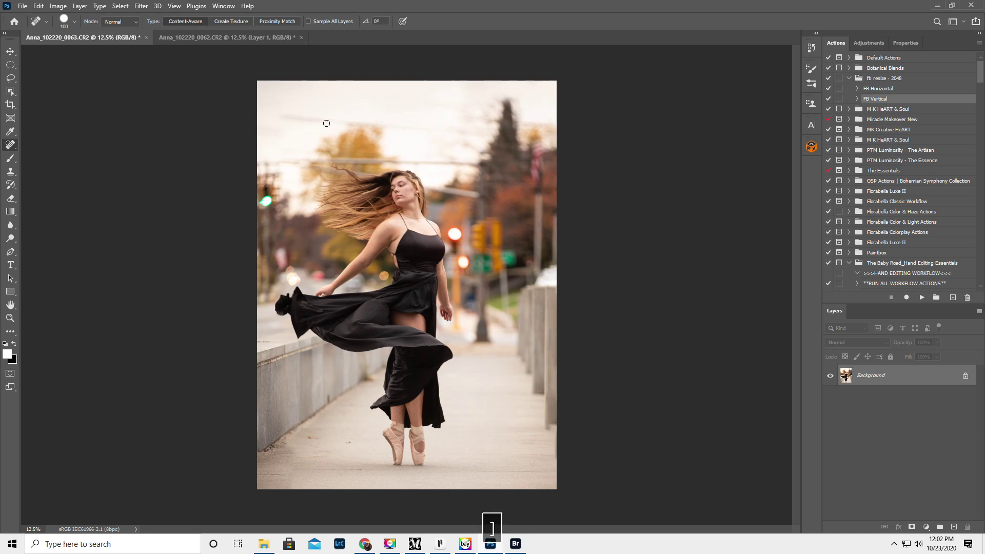
{"action": "left_click_drag", "start_coordinate": [336, 123], "coordinate": [284, 116]}
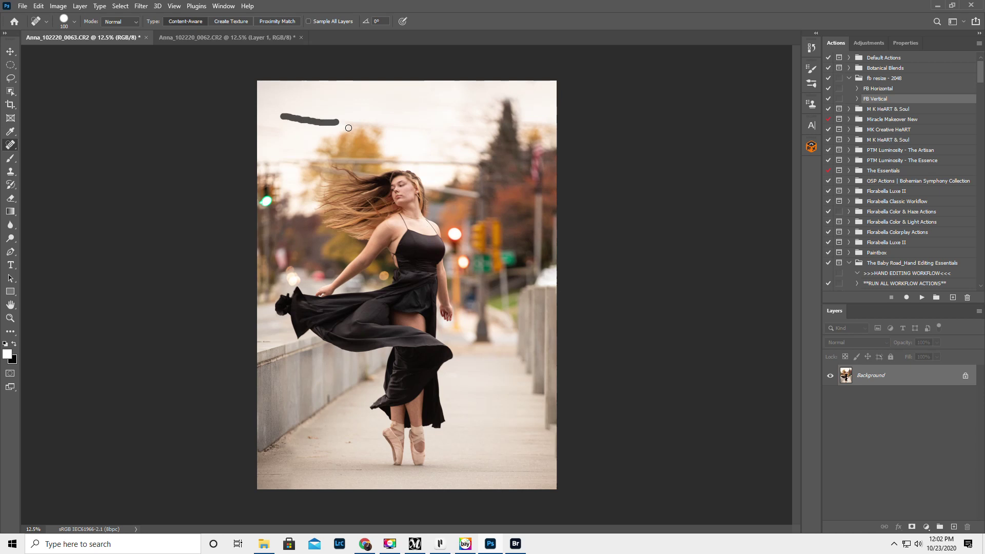
{"action": "left_click", "coordinate": [341, 123]}
{"action": "mouse_move", "coordinate": [357, 122]}
{"action": "left_mouse_down"}
{"action": "mouse_move", "coordinate": [302, 129]}
{"action": "mouse_move", "coordinate": [282, 119]}
{"action": "mouse_move", "coordinate": [294, 121]}
{"action": "mouse_move", "coordinate": [245, 132]}
{"action": "left_mouse_up"}
{"action": "left_click", "coordinate": [292, 117]}
{"action": "left_click", "coordinate": [306, 123]}
Heal out the remaining wires in the sky beside the tall tree, above the dancer's head and across the yellow tree
{"action": "mouse_move", "coordinate": [393, 128]}
{"action": "left_mouse_down"}
{"action": "mouse_move", "coordinate": [425, 127]}
{"action": "mouse_move", "coordinate": [453, 100]}
{"action": "left_mouse_up"}
{"action": "left_click", "coordinate": [452, 108]}
{"action": "left_click_drag", "start_coordinate": [468, 138], "coordinate": [437, 146]}
{"action": "left_click_drag", "start_coordinate": [473, 165], "coordinate": [398, 162]}
{"action": "left_click", "coordinate": [417, 163]}
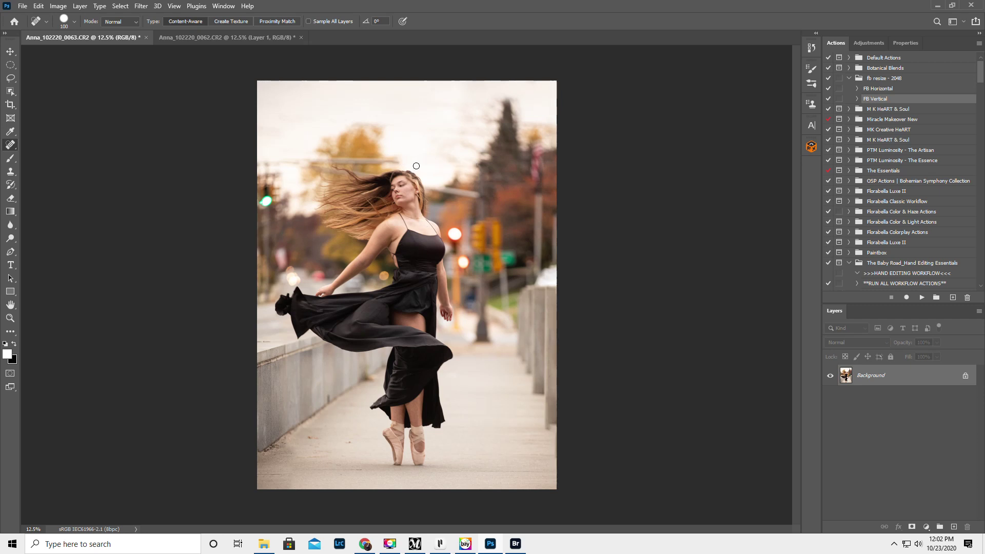
{"action": "mouse_move", "coordinate": [366, 163]}
{"action": "left_mouse_down"}
{"action": "mouse_move", "coordinate": [354, 163]}
{"action": "mouse_move", "coordinate": [378, 160]}
{"action": "left_mouse_up"}
{"action": "left_click", "coordinate": [365, 159]}
{"action": "mouse_move", "coordinate": [361, 160]}
{"action": "left_mouse_down"}
{"action": "mouse_move", "coordinate": [328, 162]}
{"action": "mouse_move", "coordinate": [344, 160]}
{"action": "left_mouse_up"}
Clone yellow foliage over the leftover wire in the tree behind the dancer's hair with a 250 px Clone Stamp
{"action": "left_click", "coordinate": [10, 172]}
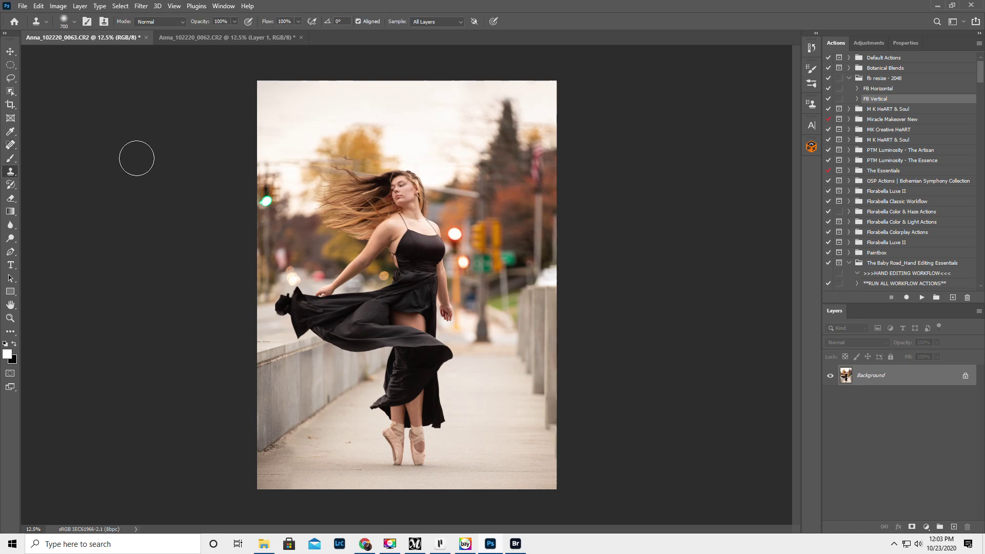
{"action": "key", "text": "bracketleft"}
{"action": "key", "text": "bracketleft"}
{"action": "key", "text": "bracketleft"}
{"action": "key", "text": "bracketleft"}
{"action": "key", "text": "bracketleft"}
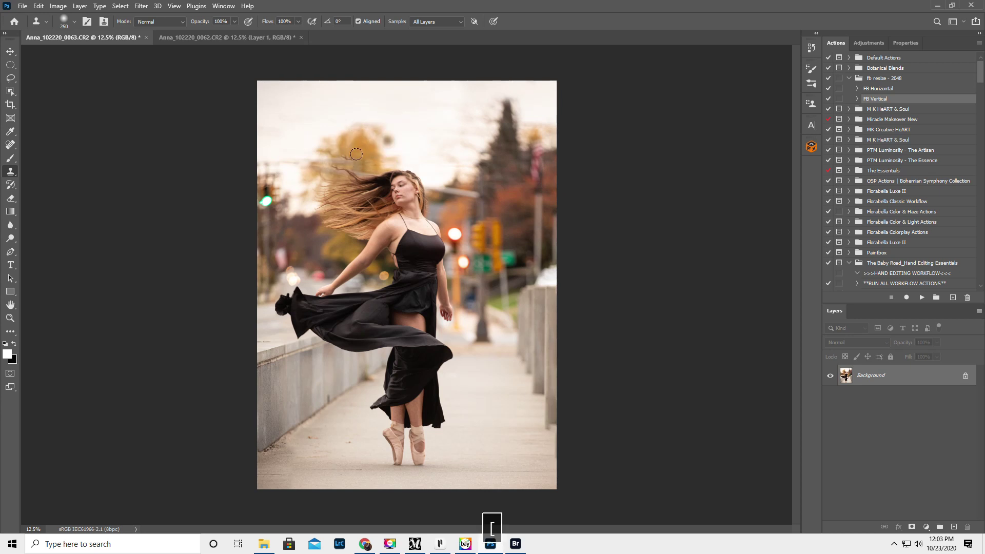
{"action": "left_click", "coordinate": [353, 150], "text": "alt"}
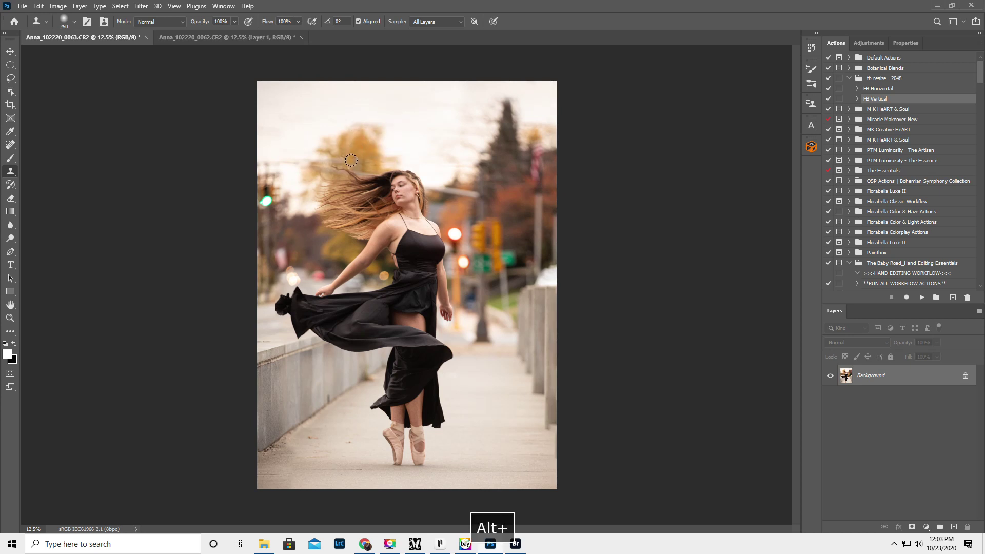
Clone nearby background over the horizontal pole arm between the dancer's head and the tall tree
{"action": "left_click", "coordinate": [481, 205], "text": "alt"}
{"action": "left_click_drag", "start_coordinate": [477, 195], "coordinate": [443, 189]}
{"action": "left_click", "coordinate": [430, 103], "text": "alt"}
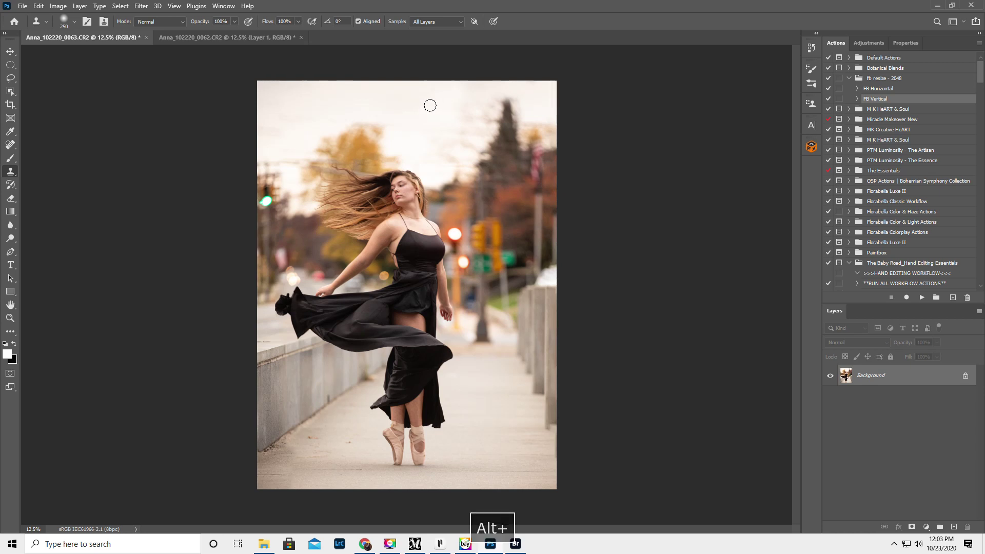
Clone over the wire remnants around the hair tips and yellow tree, reducing the Clone Stamp to 200 px and 150 px
{"action": "left_click", "coordinate": [340, 153], "text": "alt"}
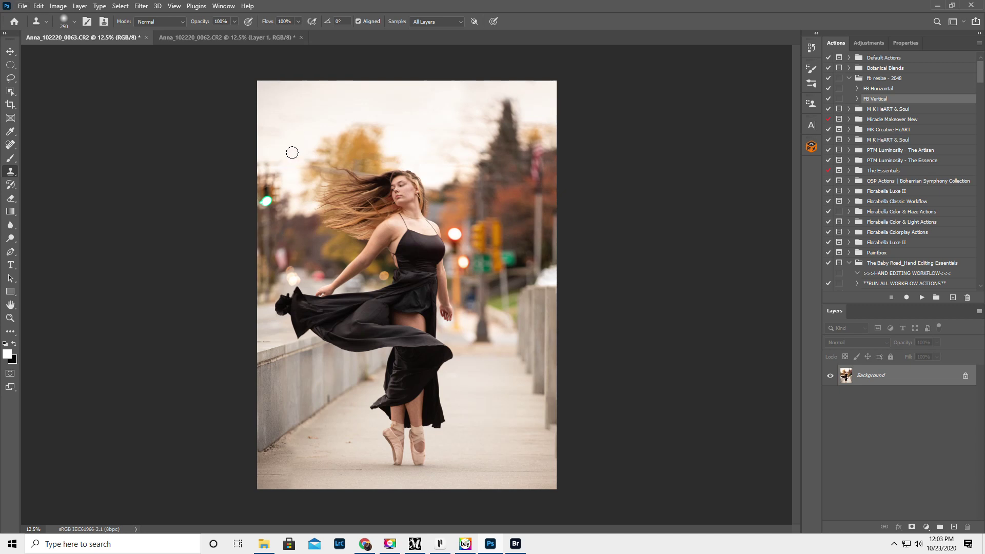
{"action": "left_click", "coordinate": [351, 148], "text": "alt"}
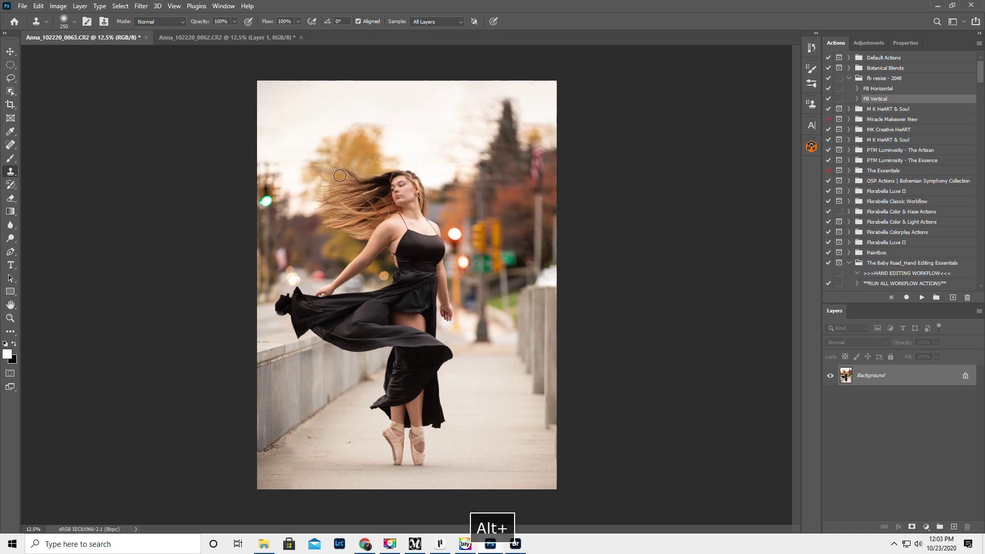
{"action": "key", "text": "bracketleft"}
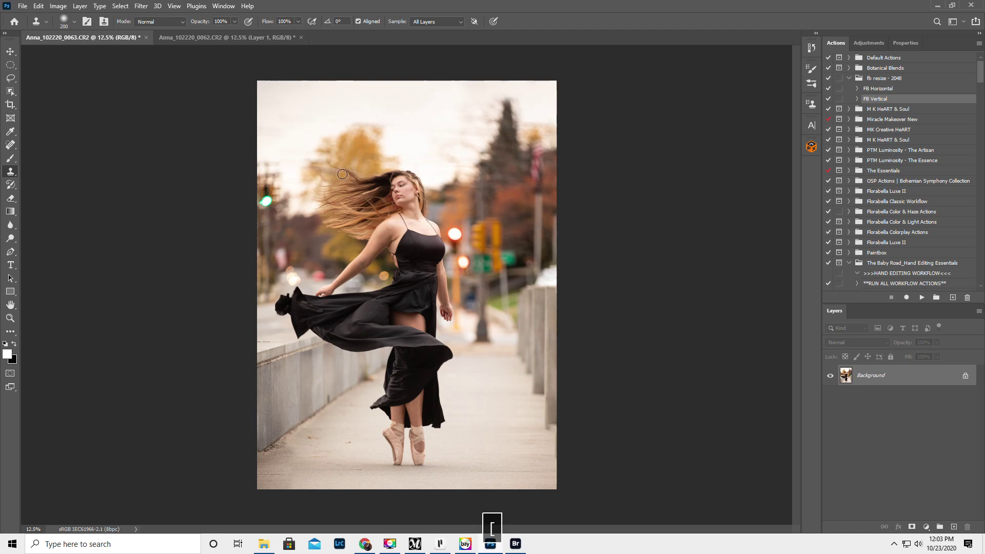
{"action": "left_click_drag", "start_coordinate": [339, 173], "coordinate": [314, 171]}
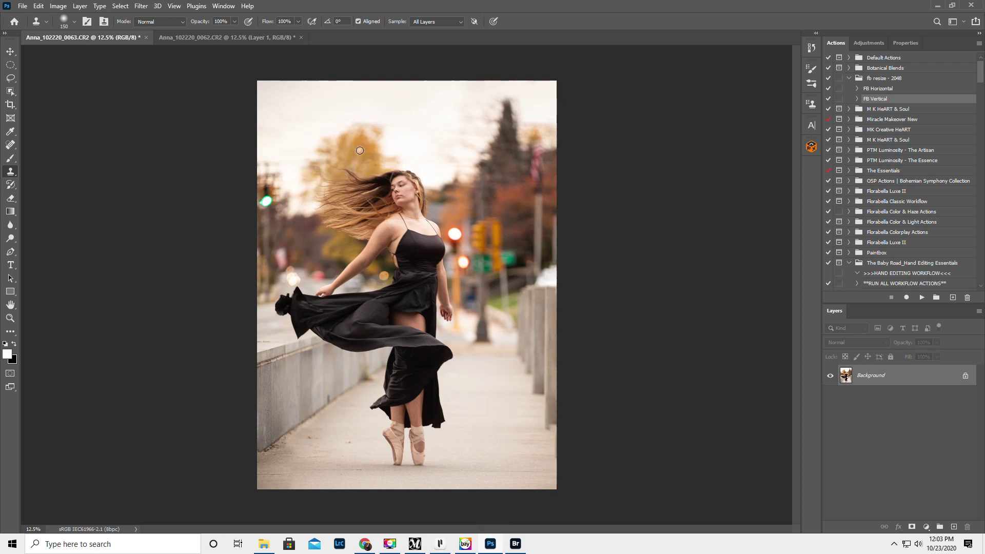
{"action": "left_click", "coordinate": [355, 144]}
{"action": "left_click_drag", "start_coordinate": [331, 160], "coordinate": [321, 166]}
{"action": "key", "text": "alt"}
Heal the spots and cracks on the sidewalk beside the dancer and along the wall base with a 100 px Spot Healing Brush
{"action": "left_click", "coordinate": [10, 145]}
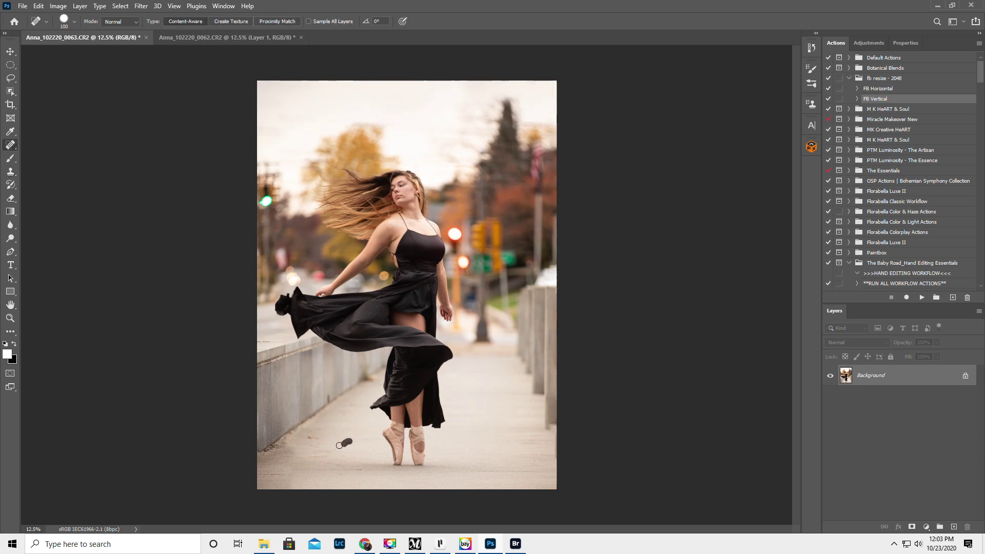
{"action": "left_click_drag", "start_coordinate": [308, 439], "coordinate": [315, 439]}
{"action": "left_click_drag", "start_coordinate": [330, 397], "coordinate": [329, 401]}
{"action": "left_click", "coordinate": [369, 379]}
{"action": "left_click", "coordinate": [370, 382]}
{"action": "left_click_drag", "start_coordinate": [266, 439], "coordinate": [264, 424]}
{"action": "left_click_drag", "start_coordinate": [363, 471], "coordinate": [244, 472]}
{"action": "left_click_drag", "start_coordinate": [319, 456], "coordinate": [297, 458]}
{"action": "left_click", "coordinate": [327, 461]}
{"action": "left_click", "coordinate": [317, 445]}
{"action": "left_click", "coordinate": [312, 446]}
Smooth the sidewalk along the wall and below the dancer's feet by cloning clean pavement with a 250 px Clone Stamp
{"action": "left_click", "coordinate": [10, 171]}
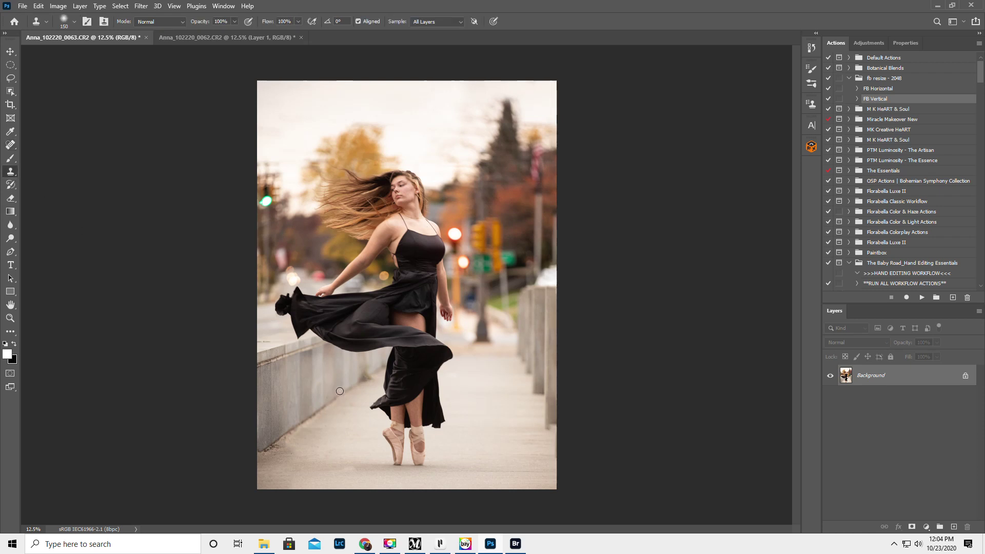
{"action": "key", "text": "bracketright"}
{"action": "key", "text": "alt"}
{"action": "left_click", "coordinate": [355, 384], "text": "alt"}
{"action": "key", "text": "alt"}
{"action": "left_click", "coordinate": [370, 471], "text": "alt"}
Close the second source photo without saving its changes
{"action": "left_click", "coordinate": [301, 37]}
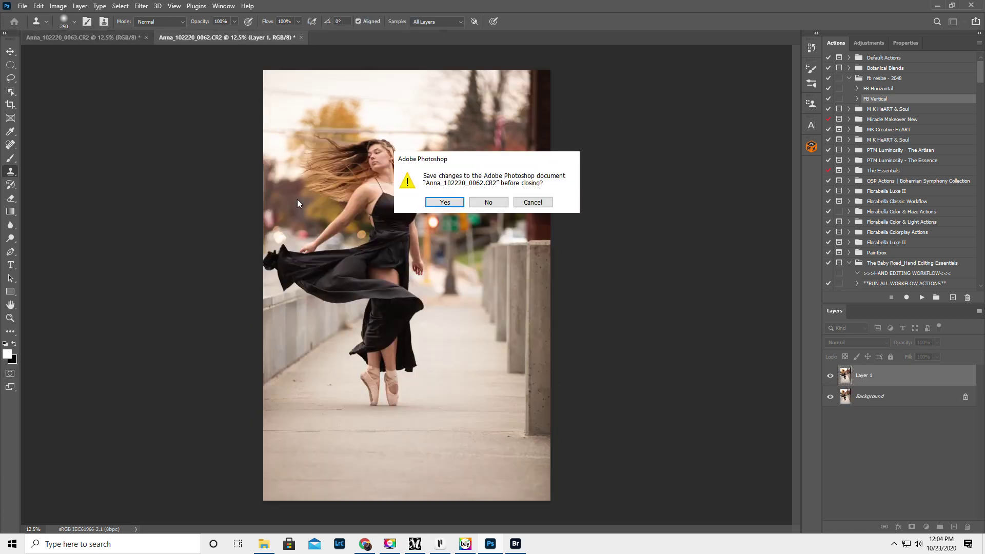
{"action": "left_click", "coordinate": [482, 204]}
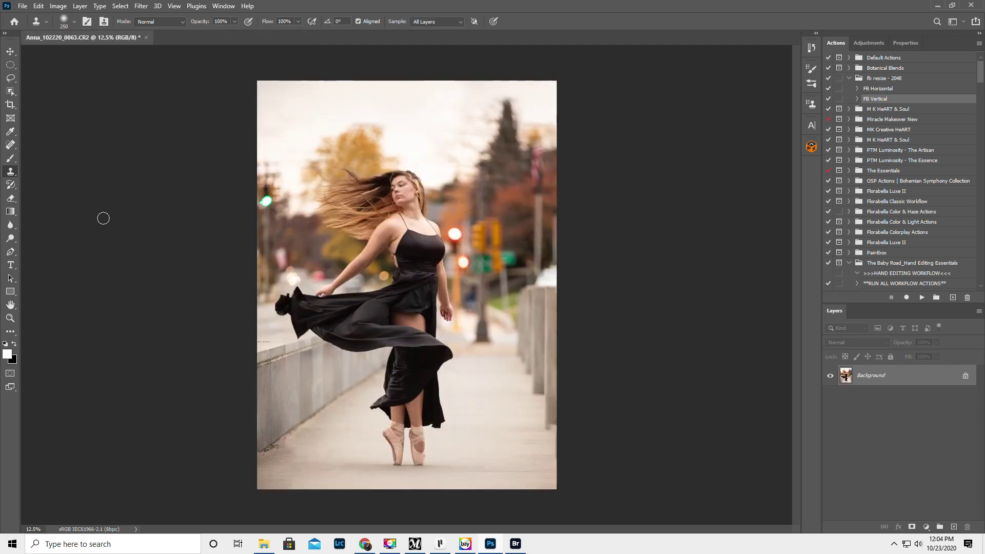
Start a Sky Replacement and preview the recently used orange-cloud and pink-and-blue skies on the composite
{"action": "left_click", "coordinate": [39, 6]}
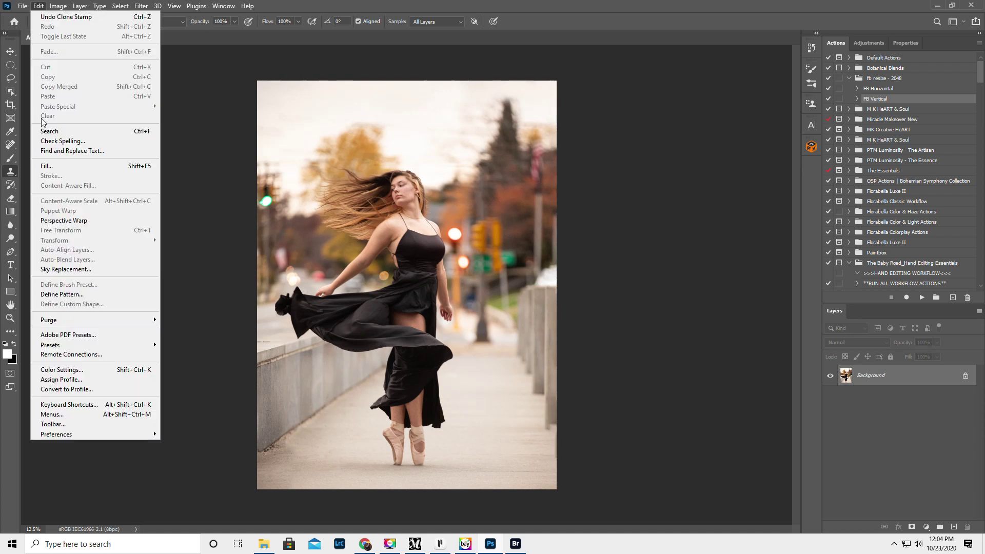
{"action": "left_click", "coordinate": [68, 271]}
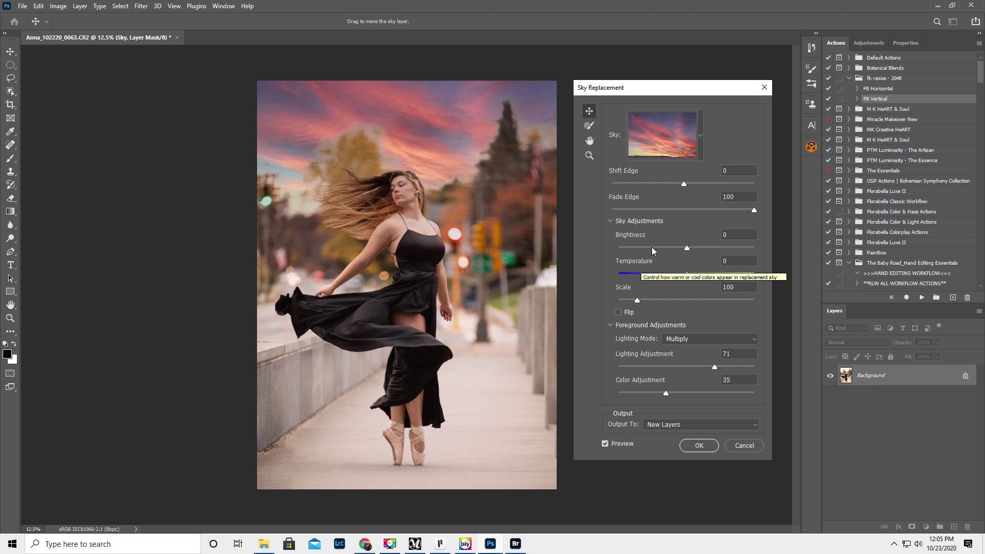
{"action": "left_click", "coordinate": [700, 134]}
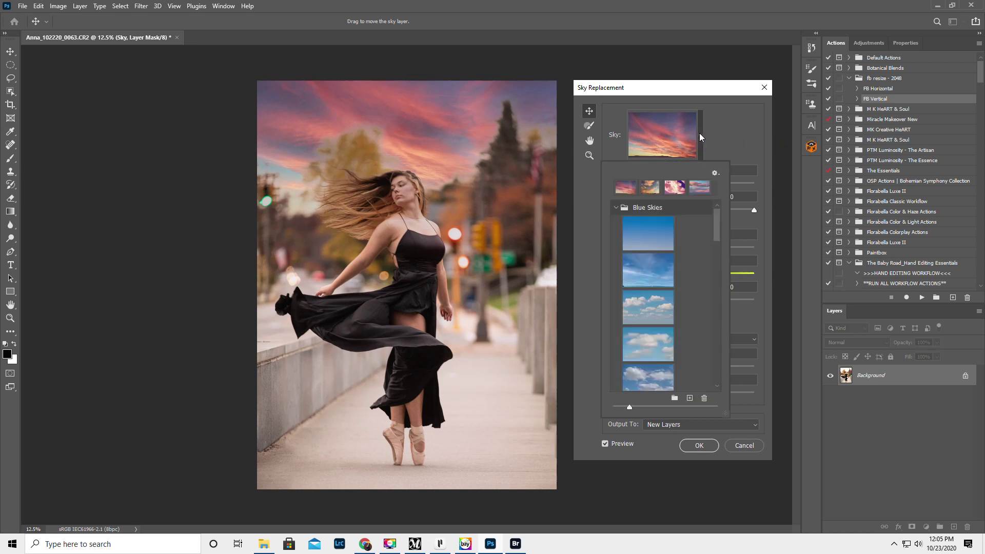
{"action": "left_click", "coordinate": [650, 188]}
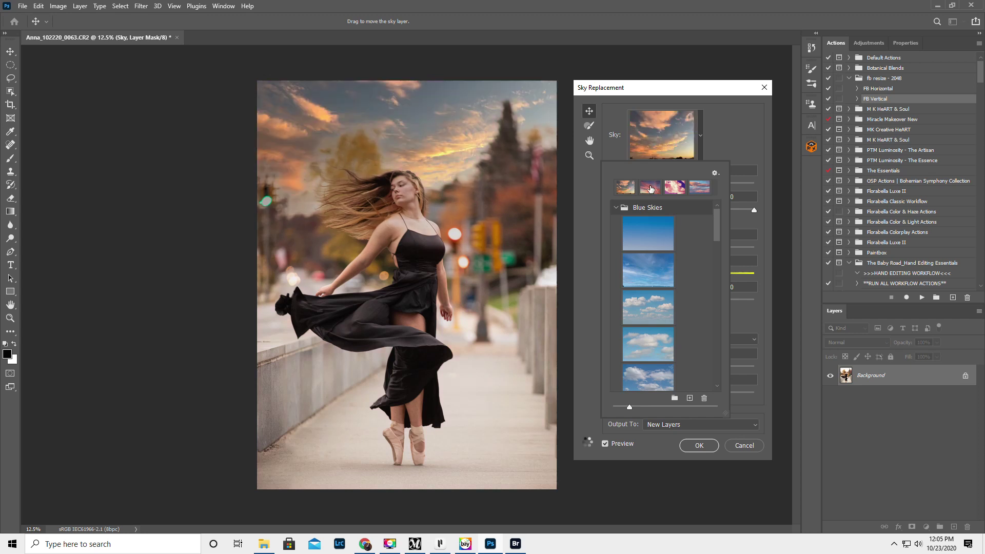
{"action": "left_click", "coordinate": [698, 188]}
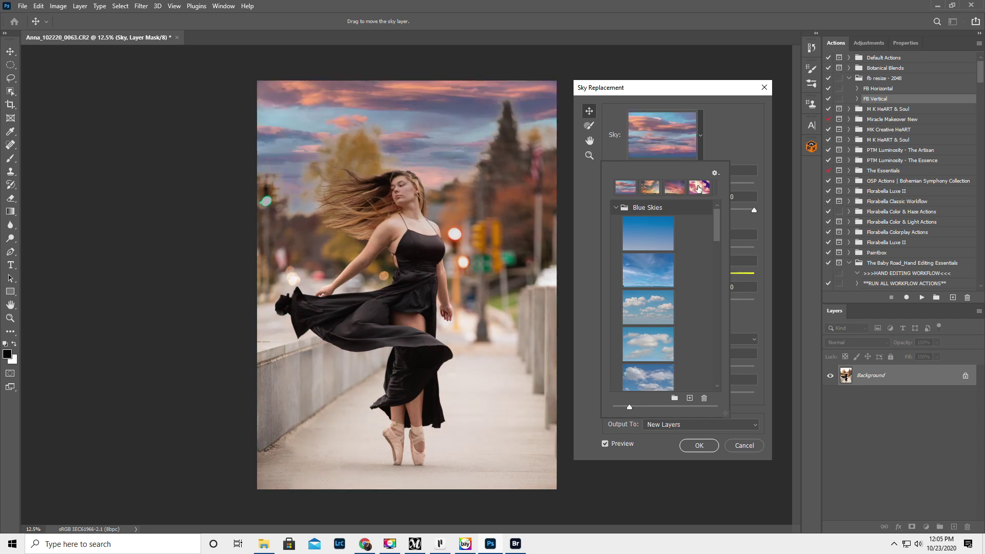
{"action": "left_click", "coordinate": [651, 187]}
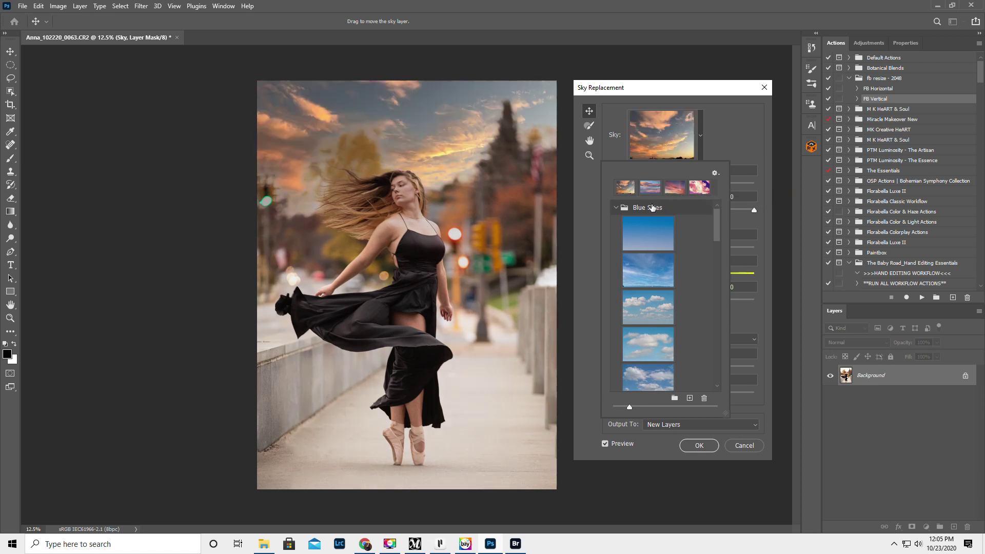
Try the pink-and-blue Spectacular sky, the stormy Spectacular sky and the first dark Sunsets sky as replacements
{"action": "left_click_drag", "start_coordinate": [716, 220], "coordinate": [715, 290]}
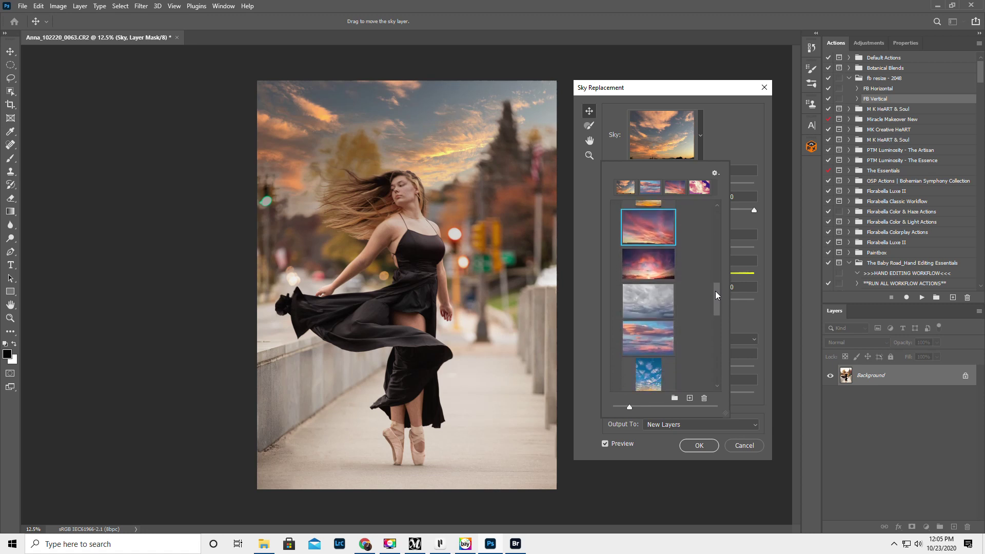
{"action": "left_click", "coordinate": [650, 338]}
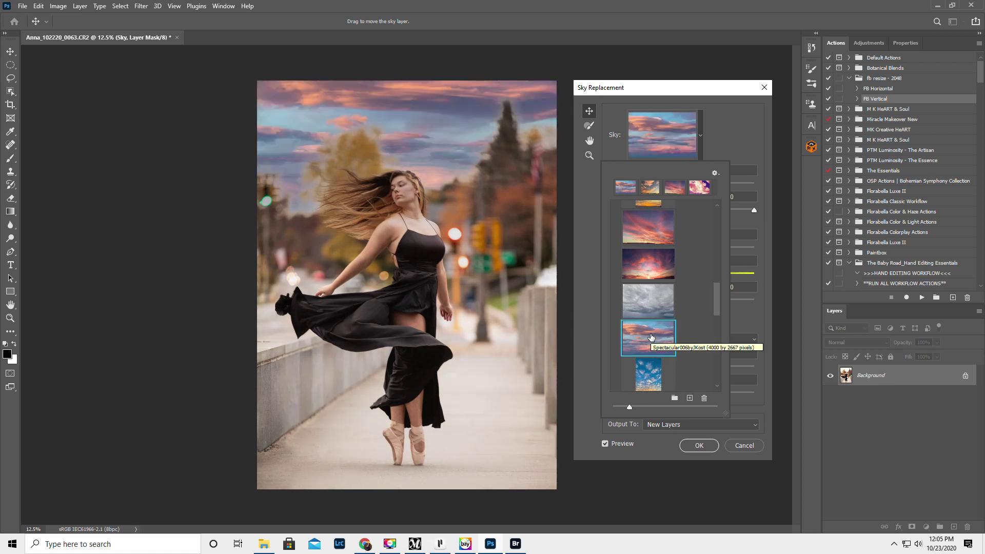
{"action": "left_click_drag", "start_coordinate": [716, 295], "coordinate": [715, 313]}
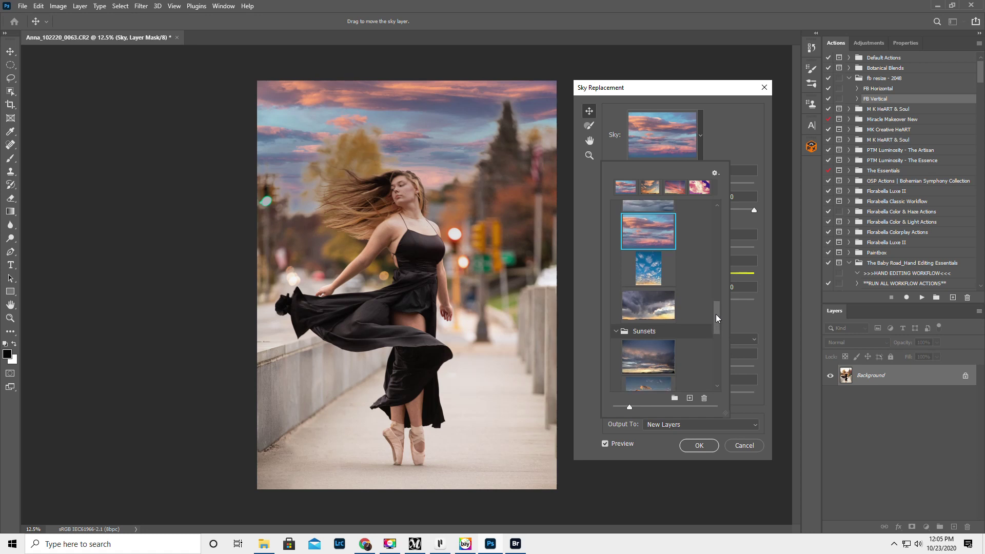
{"action": "left_click", "coordinate": [645, 303]}
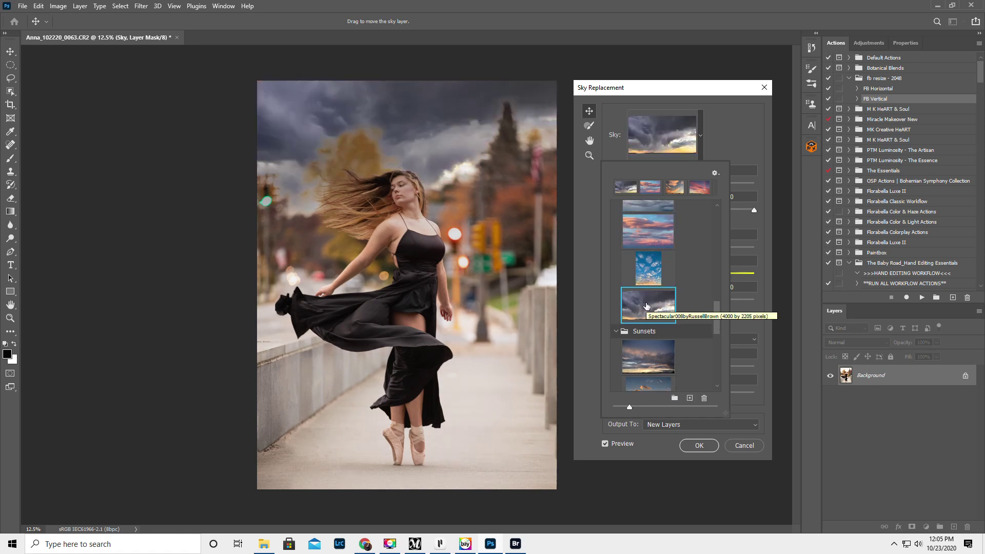
{"action": "left_click", "coordinate": [644, 360]}
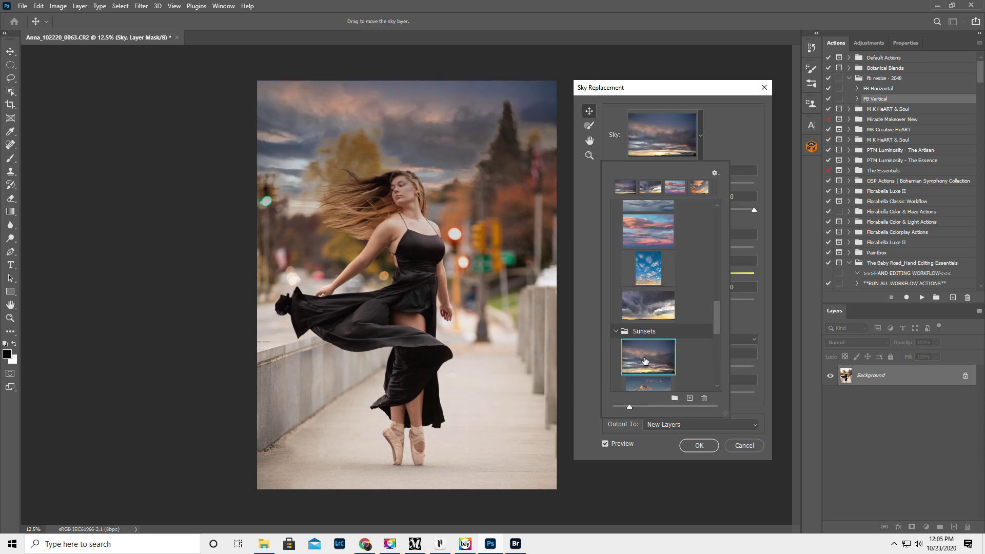
Try the orange-cloud sunset and the soft peach-and-blue sky from the Sunsets presets
{"action": "scroll", "coordinate": [645, 360], "scroll_direction": "down", "scroll_amount": 5}
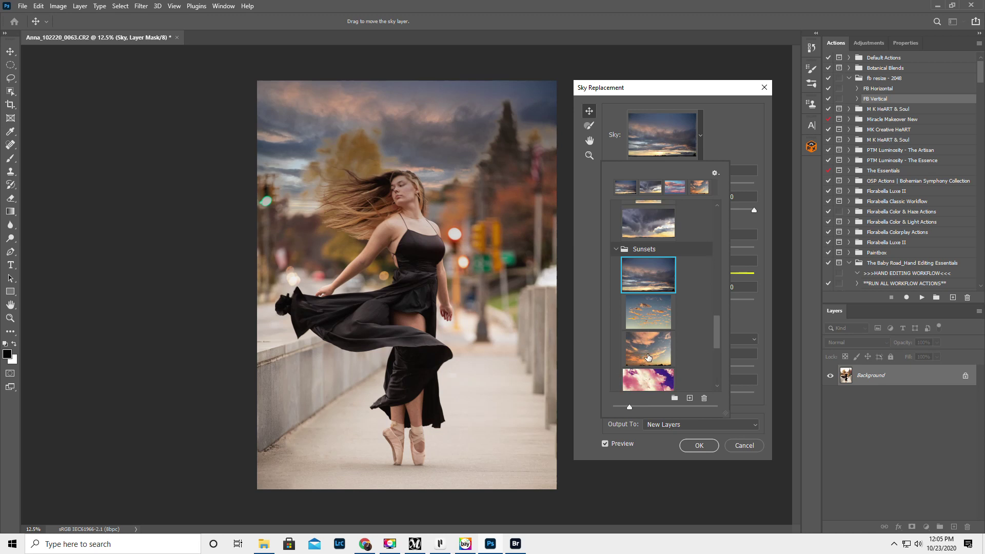
{"action": "left_click", "coordinate": [646, 347]}
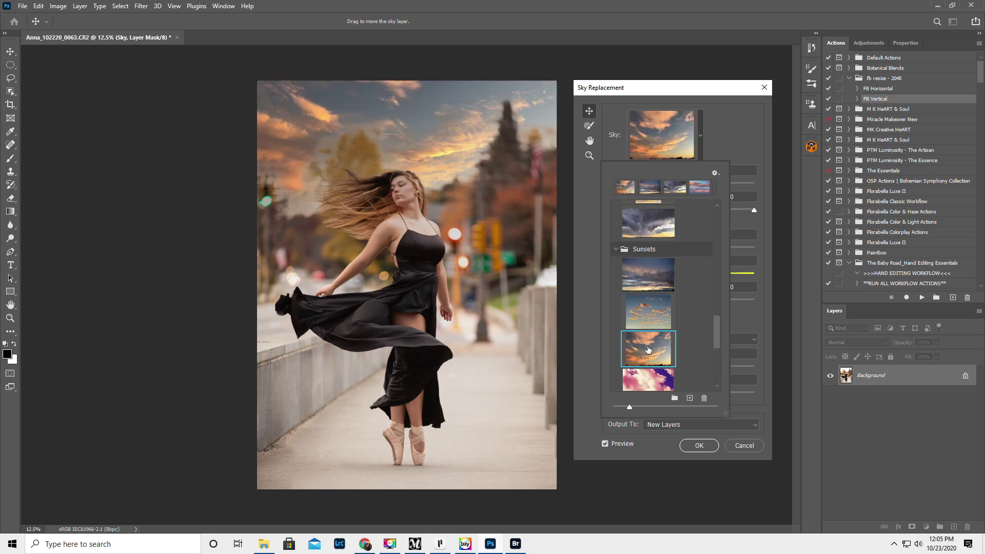
{"action": "scroll", "coordinate": [647, 350], "scroll_direction": "down", "scroll_amount": 6}
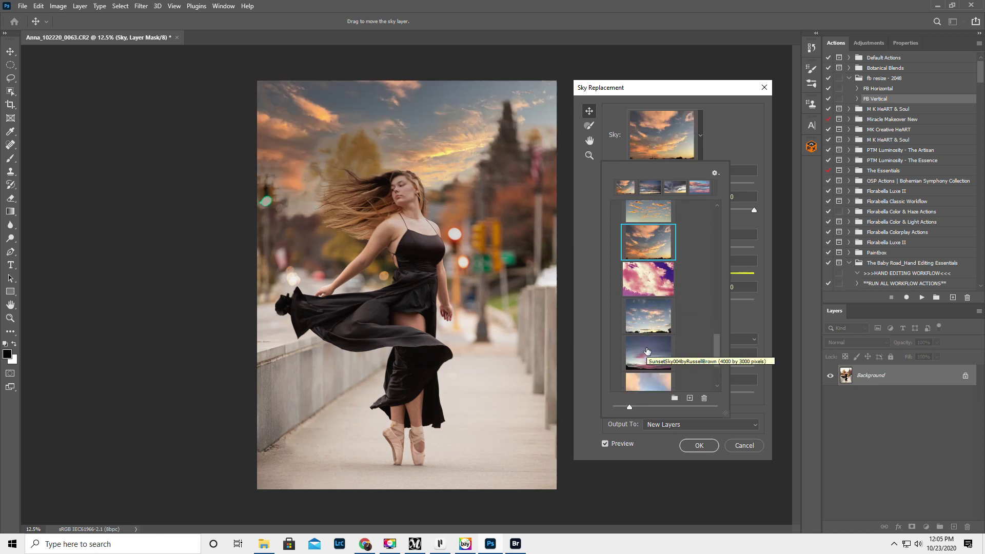
{"action": "scroll", "coordinate": [647, 350], "scroll_direction": "down", "scroll_amount": 3}
{"action": "left_click", "coordinate": [651, 319]}
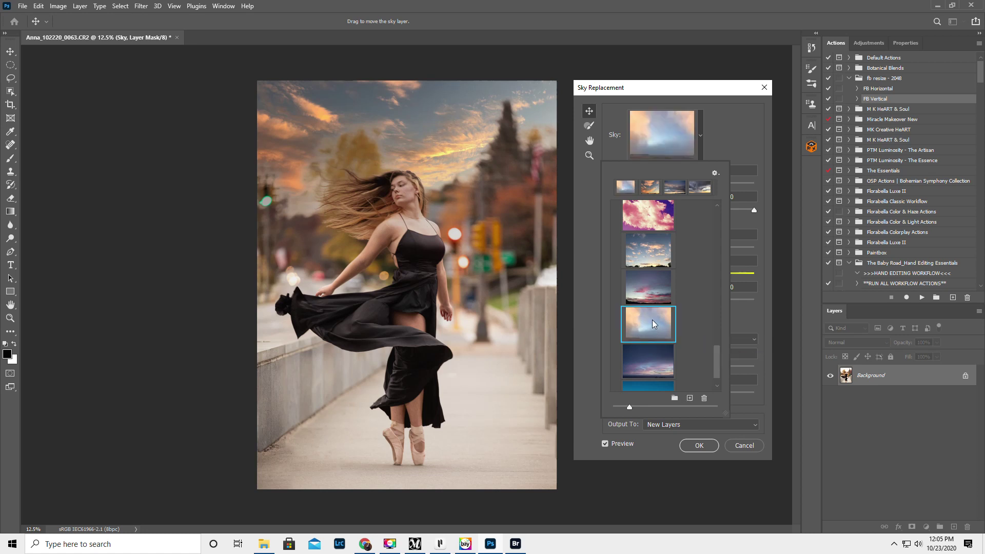
{"action": "scroll", "coordinate": [652, 322], "scroll_direction": "down", "scroll_amount": 1}
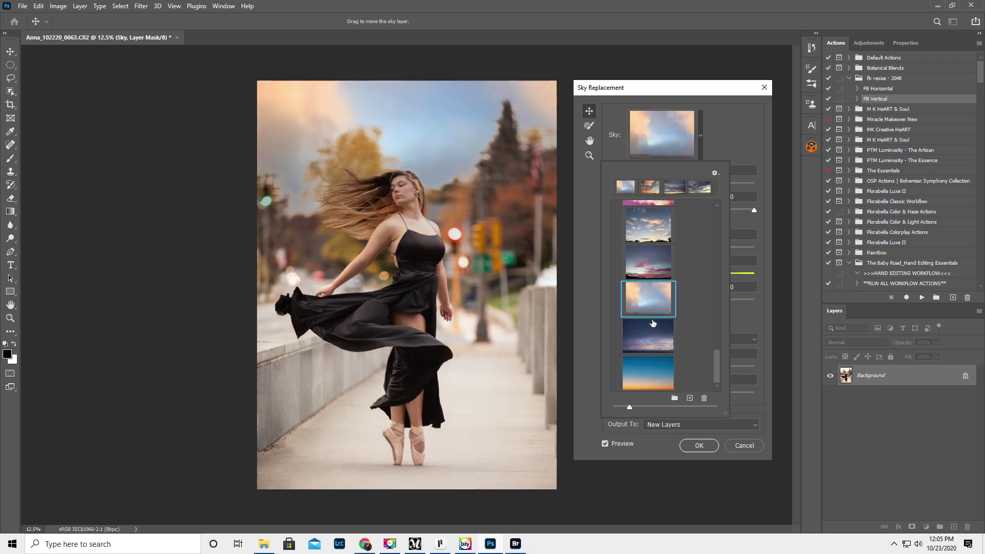
Choose the first Sunsets preset, the dark cloudy dusk sky, as the replacement sky
{"action": "scroll", "coordinate": [658, 329], "scroll_direction": "up", "scroll_amount": 1}
{"action": "scroll", "coordinate": [659, 329], "scroll_direction": "up", "scroll_amount": 5}
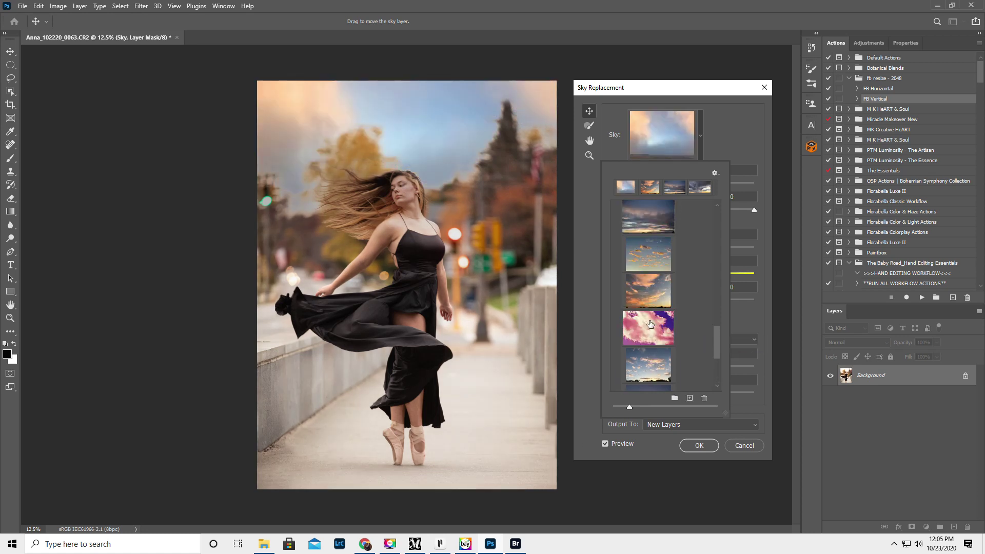
{"action": "scroll", "coordinate": [646, 321], "scroll_direction": "up", "scroll_amount": 2}
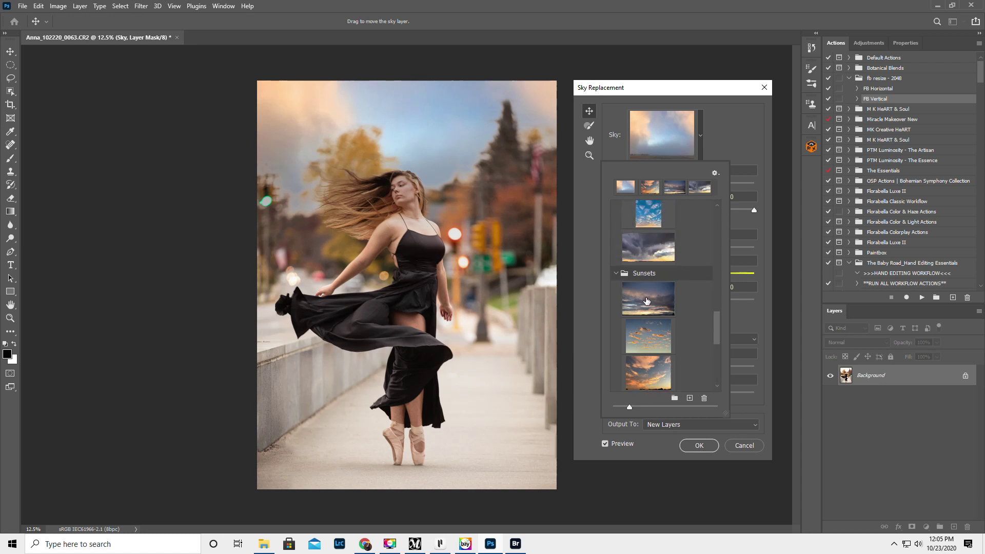
{"action": "left_click", "coordinate": [647, 296]}
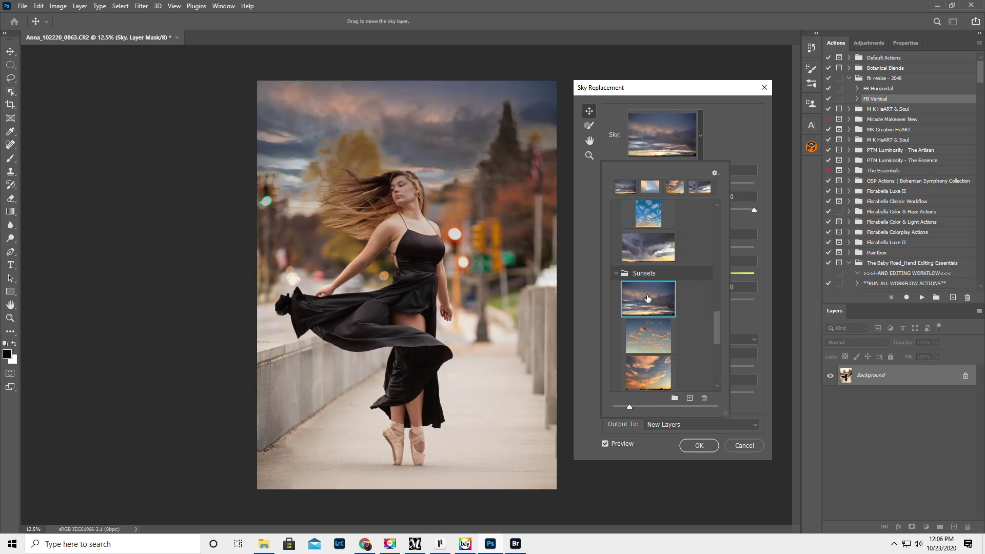
Switch the replacement sky to the recently used orange-cloud sunset, scale it to 136, and reposition it within the image
{"action": "scroll", "coordinate": [648, 285], "scroll_direction": "up", "scroll_amount": 5}
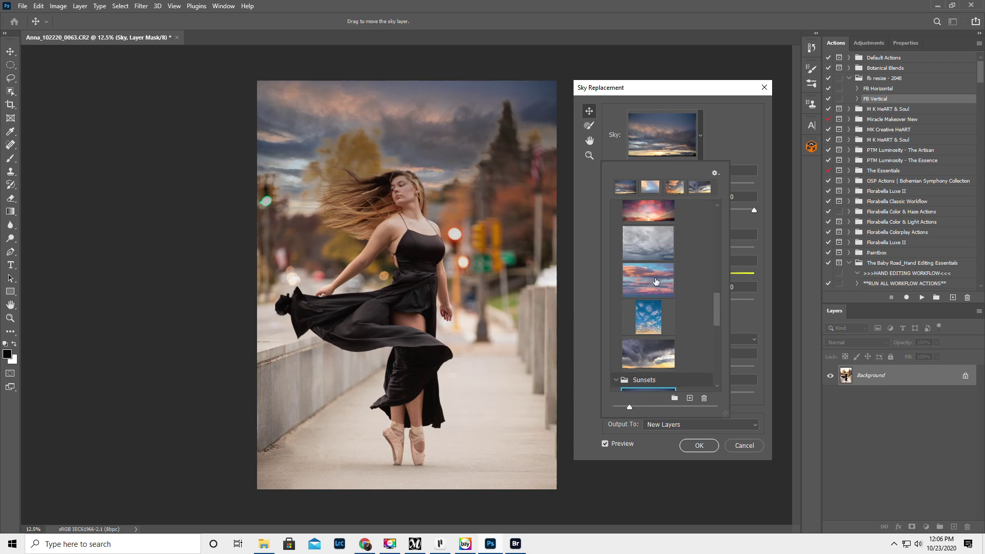
{"action": "left_click", "coordinate": [673, 187]}
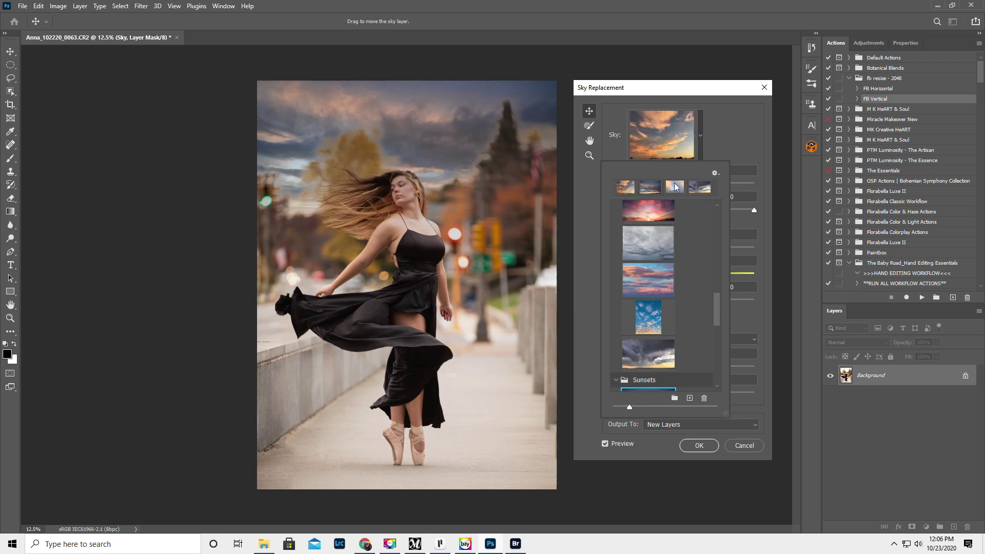
{"action": "left_click", "coordinate": [589, 112]}
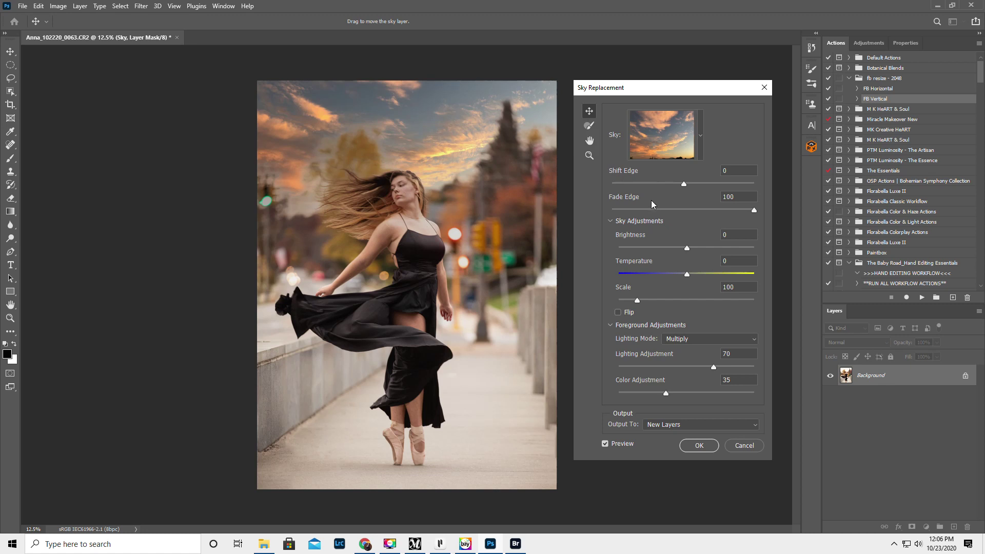
{"action": "left_click_drag", "start_coordinate": [644, 298], "coordinate": [645, 300]}
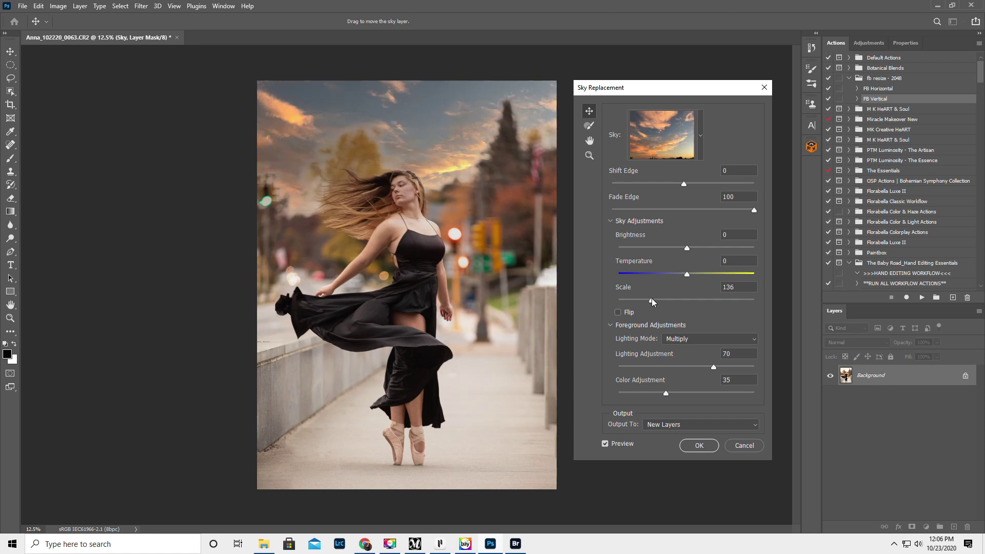
{"action": "left_click_drag", "start_coordinate": [427, 133], "coordinate": [428, 113]}
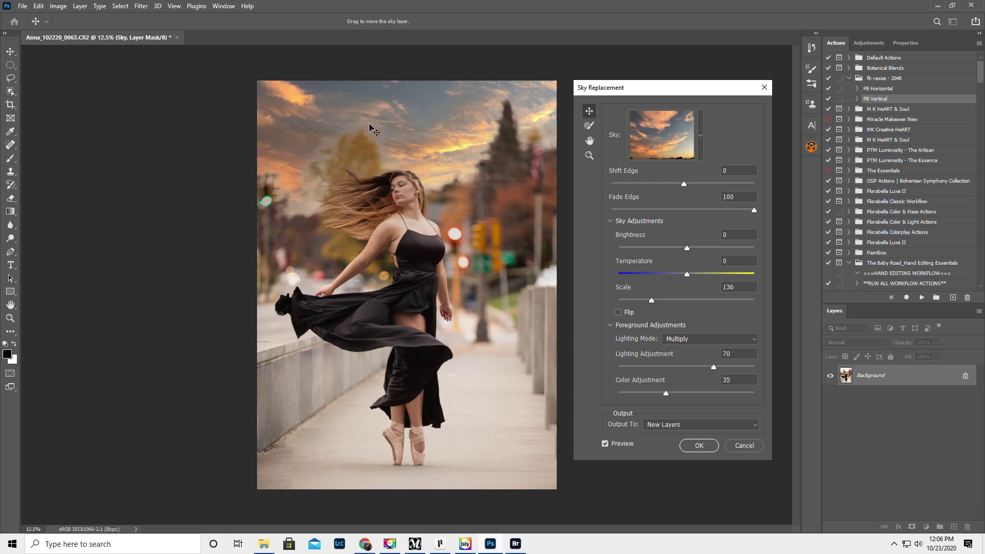
Enlarge the Sky Brush to 300 and set Shift Edge to 58 and Fade Edge to 73
{"action": "left_click", "coordinate": [589, 126]}
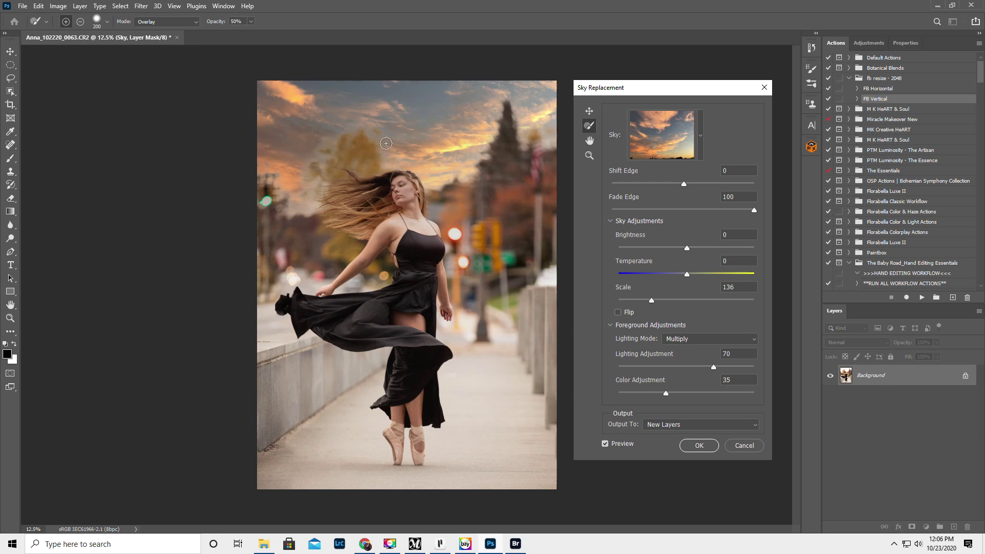
{"action": "key", "text": "bracketright"}
{"action": "key", "text": "bracketright"}
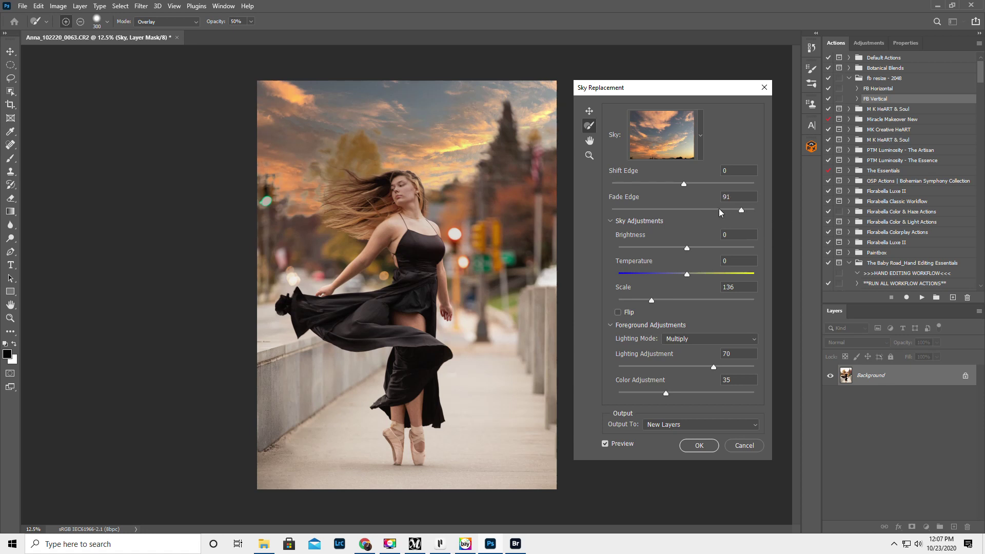
{"action": "left_click_drag", "start_coordinate": [684, 183], "coordinate": [762, 205]}
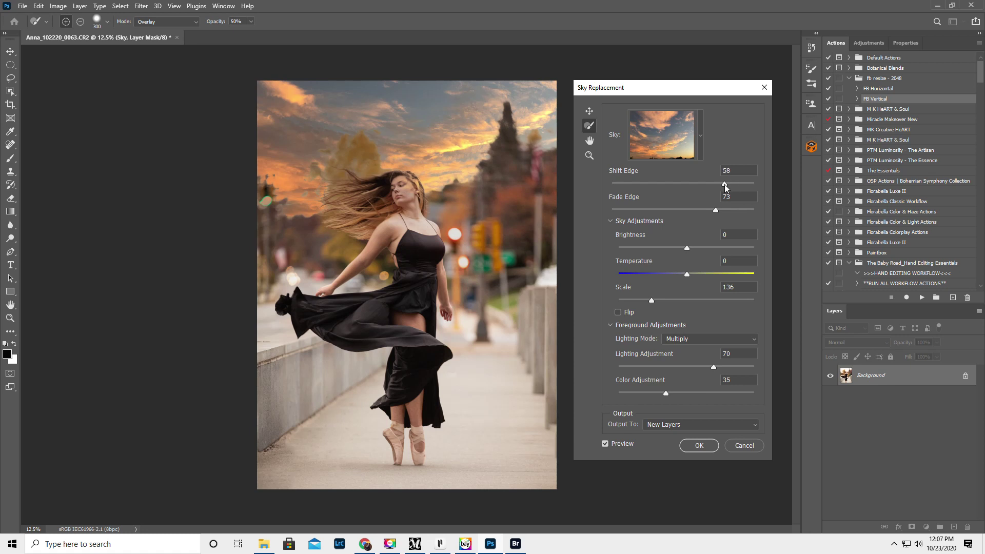
Set the replacement sky's Brightness to 7
{"action": "mouse_move", "coordinate": [687, 247]}
{"action": "left_mouse_down"}
{"action": "mouse_move", "coordinate": [666, 247]}
{"action": "mouse_move", "coordinate": [704, 246]}
{"action": "left_mouse_up"}
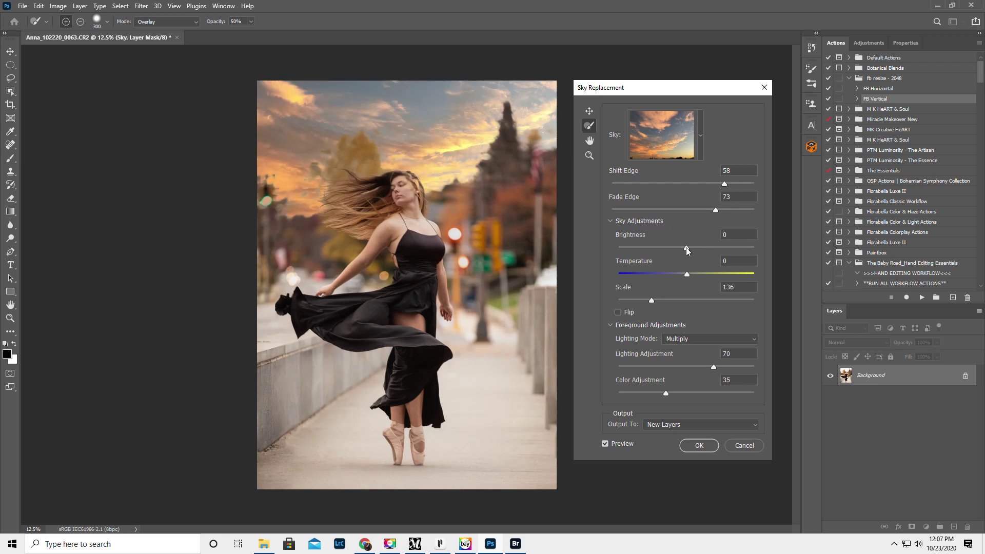
{"action": "left_click_drag", "start_coordinate": [688, 246], "coordinate": [690, 246]}
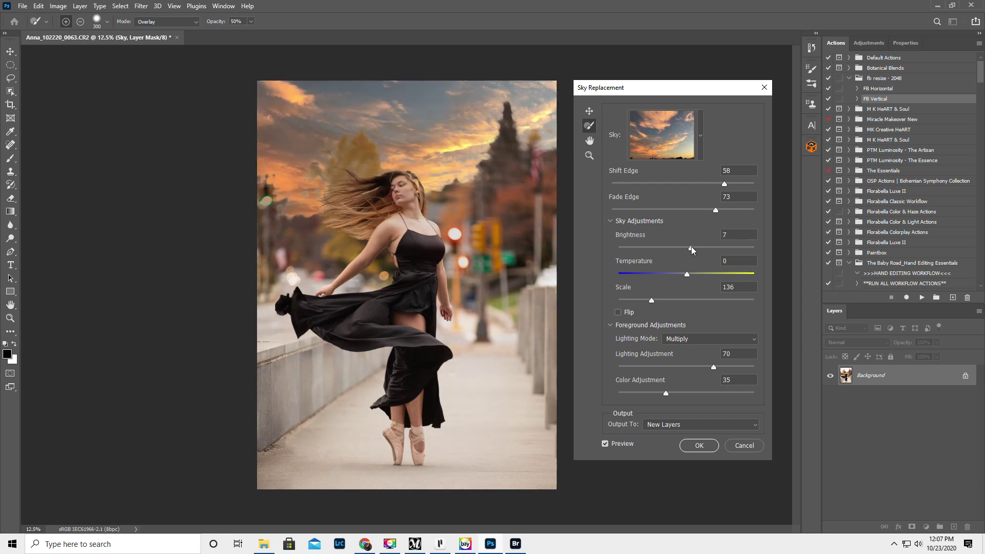
{"action": "left_click", "coordinate": [618, 313]}
Set the foreground's Lighting Adjustment to 64 and Color Adjustment to 15, and apply the sky replacement to new layers
{"action": "left_click_drag", "start_coordinate": [676, 369], "coordinate": [641, 374]}
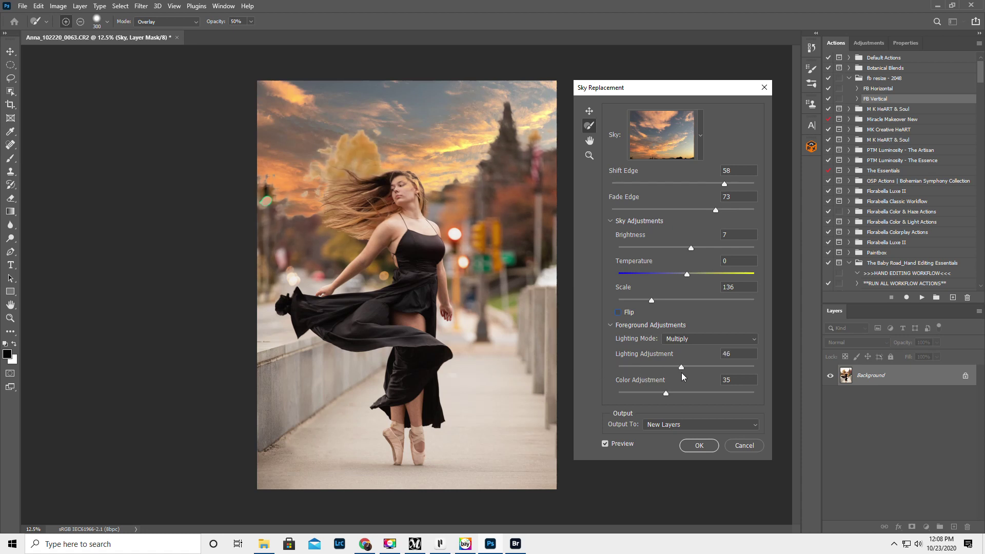
{"action": "left_click_drag", "start_coordinate": [706, 367], "coordinate": [718, 369]}
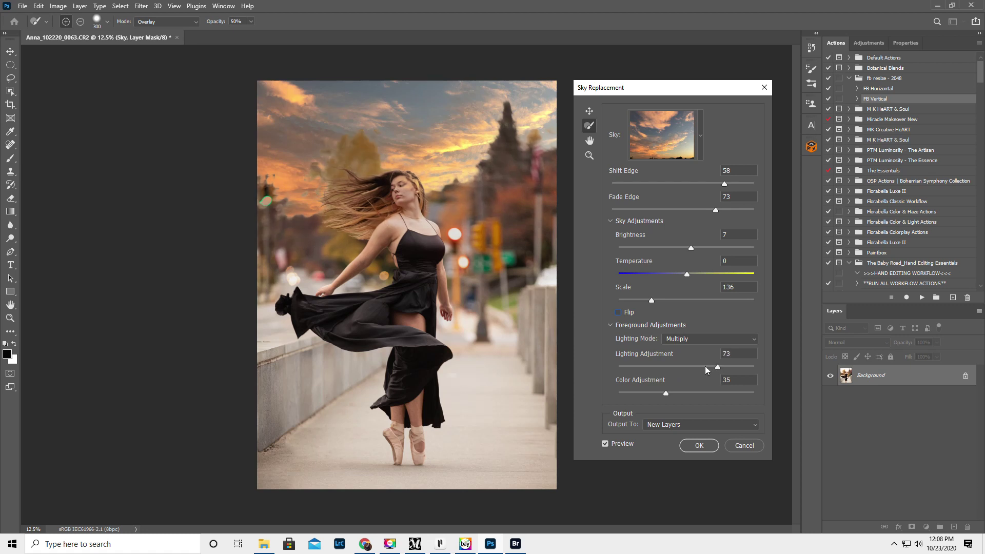
{"action": "left_click_drag", "start_coordinate": [704, 372], "coordinate": [702, 371]}
{"action": "left_click_drag", "start_coordinate": [666, 392], "coordinate": [623, 394]}
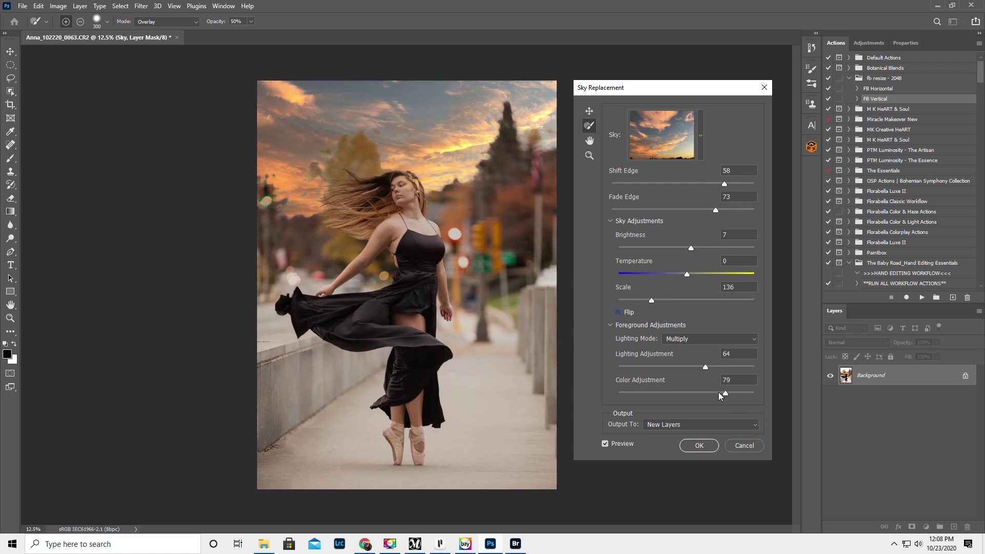
{"action": "left_click_drag", "start_coordinate": [722, 391], "coordinate": [645, 393]}
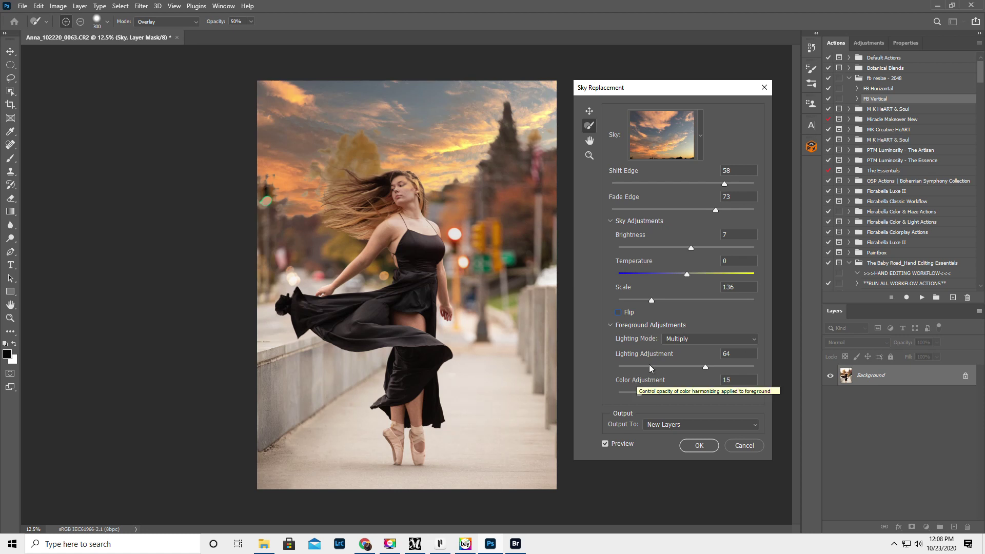
{"action": "left_click", "coordinate": [702, 445]}
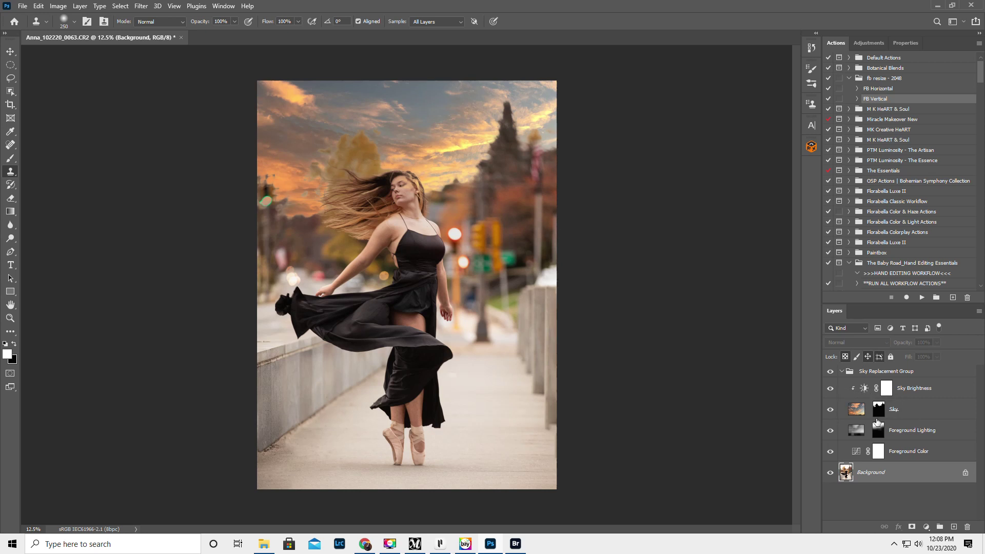
Lower the Sky layer's opacity to 73% and soften its clouds with a Gaussian Blur stronger than 2.5 pixels
{"action": "left_click", "coordinate": [856, 408]}
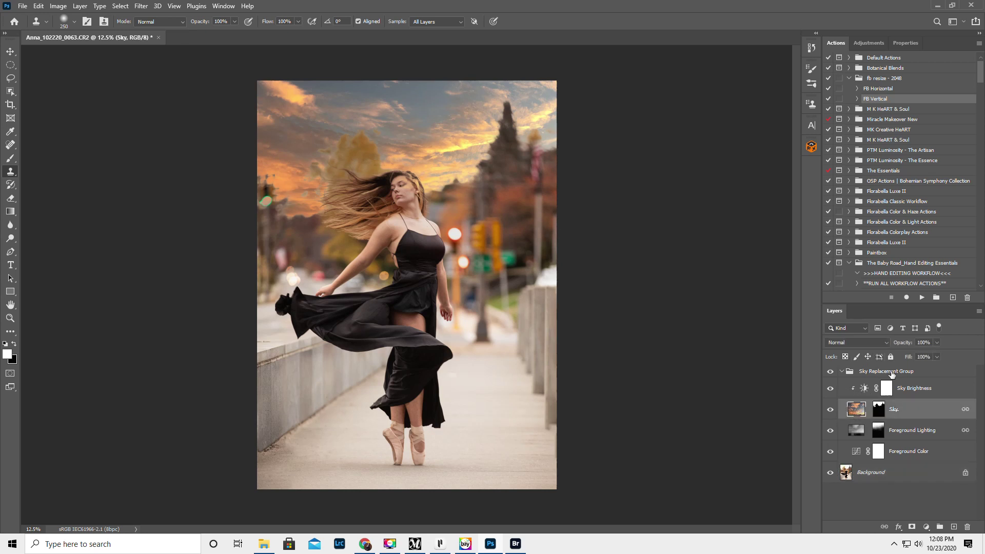
{"action": "mouse_move", "coordinate": [902, 344]}
{"action": "left_mouse_down"}
{"action": "mouse_move", "coordinate": [880, 350]}
{"action": "mouse_move", "coordinate": [889, 350]}
{"action": "left_mouse_up"}
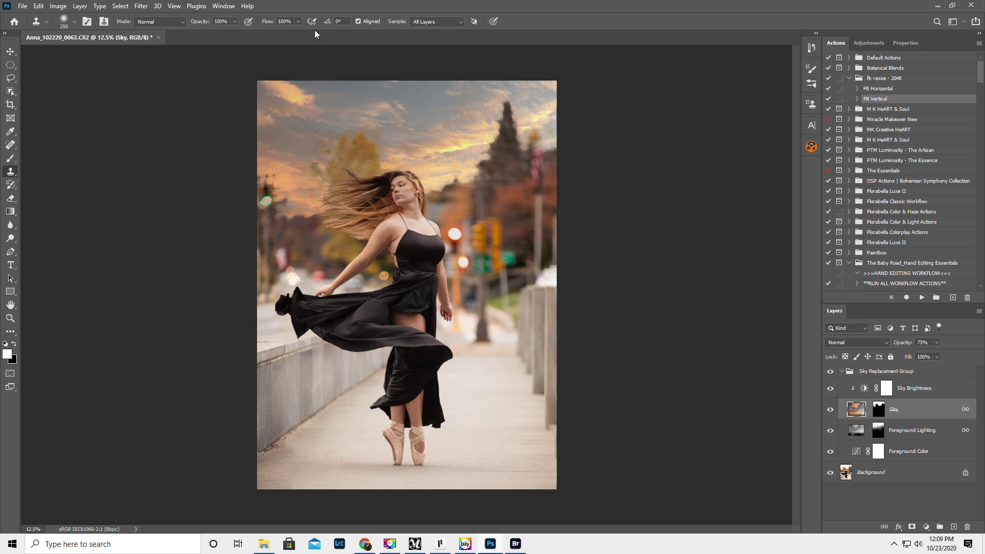
{"action": "left_click", "coordinate": [143, 6]}
{"action": "mouse_move", "coordinate": [216, 137]}
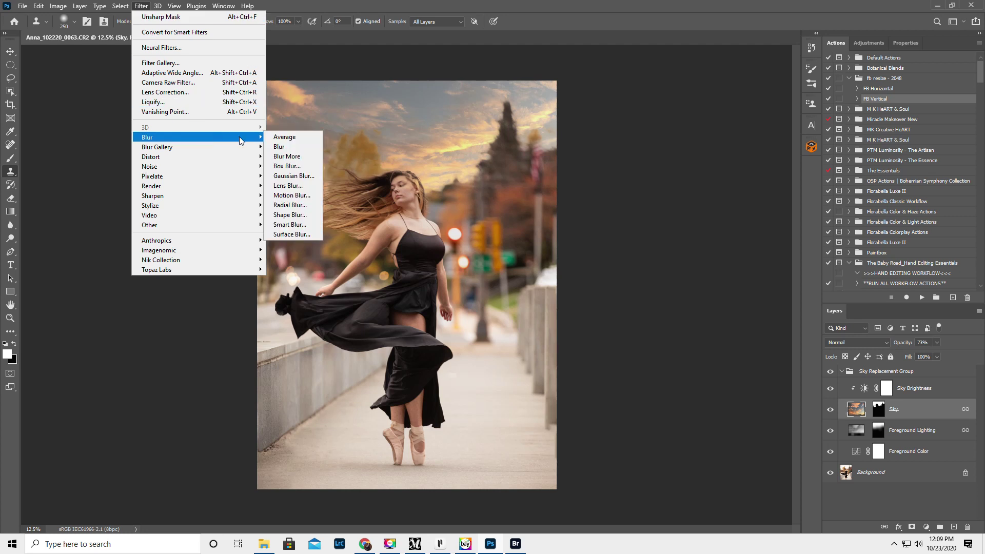
{"action": "left_click", "coordinate": [293, 176]}
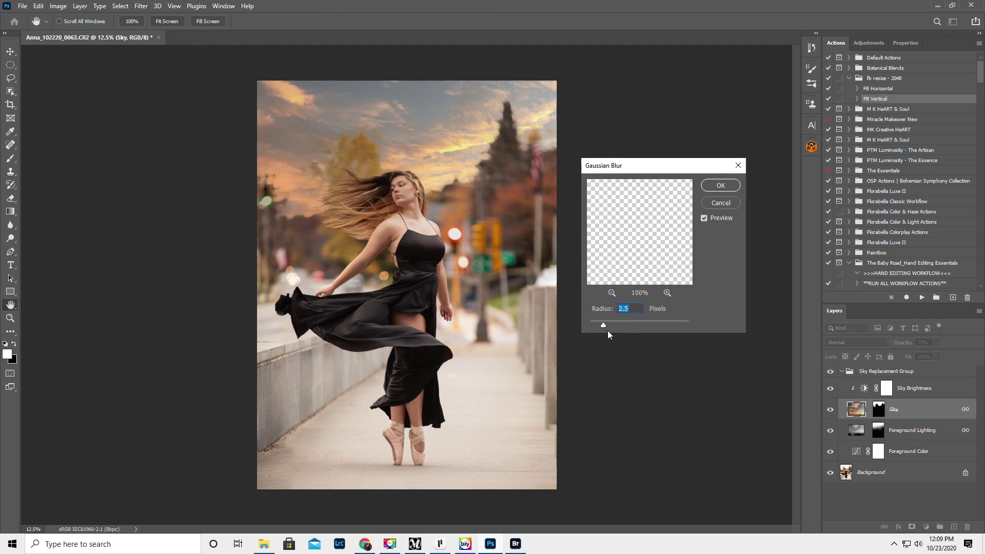
{"action": "left_click_drag", "start_coordinate": [602, 325], "coordinate": [649, 326]}
{"action": "left_click", "coordinate": [722, 185]}
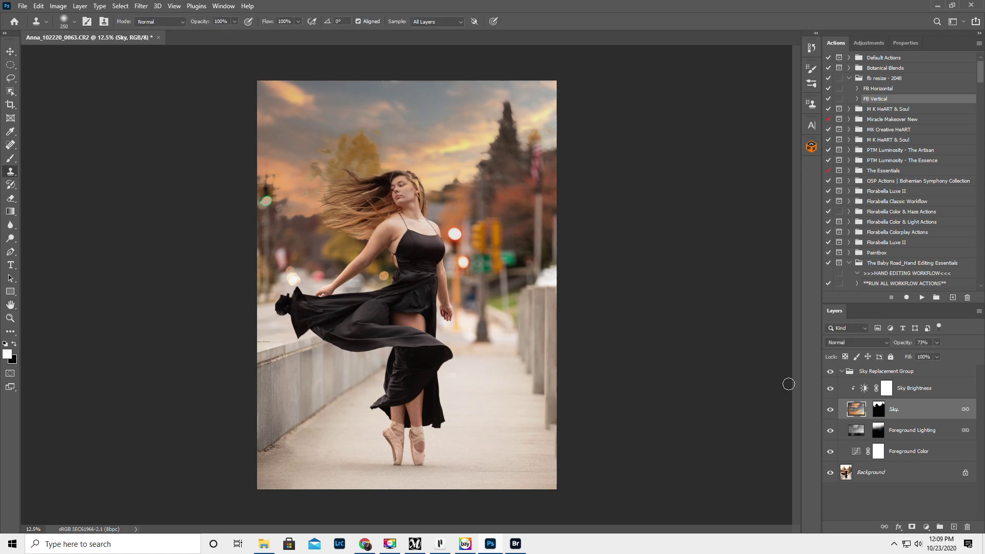
Paint black on the Sky layer's mask over the dancer's face and upper body with an enlarged soft brush
{"action": "left_click", "coordinate": [879, 409]}
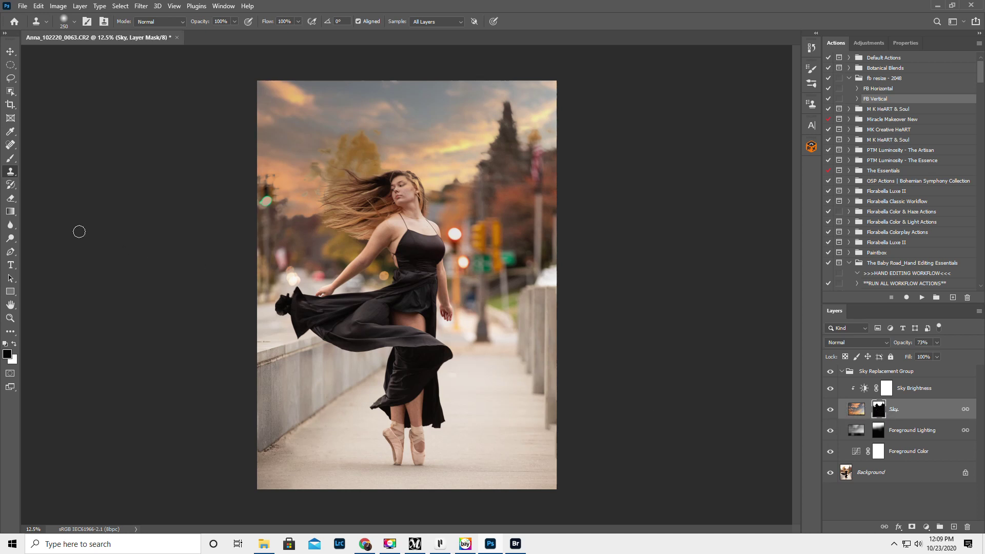
{"action": "left_click", "coordinate": [10, 159]}
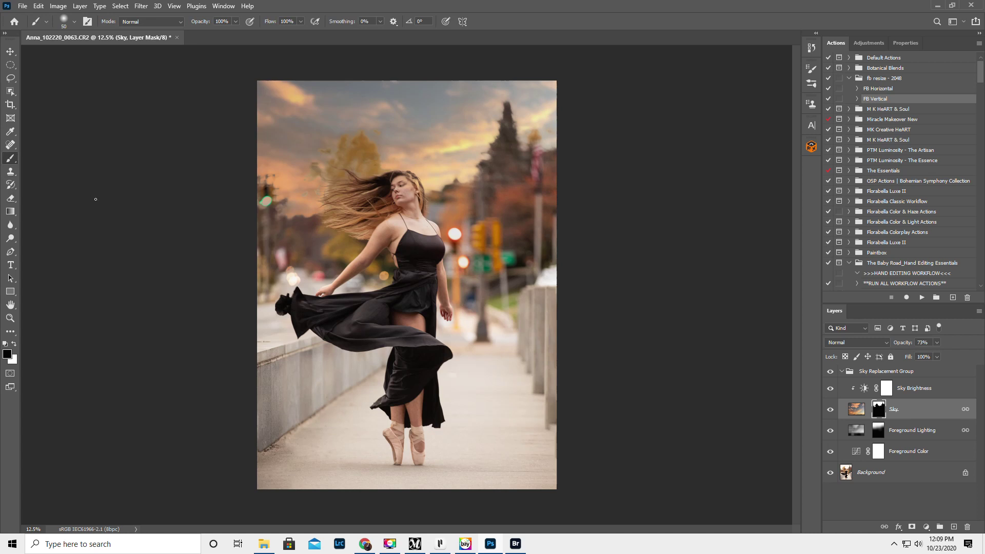
{"action": "key", "text": "bracketright"}
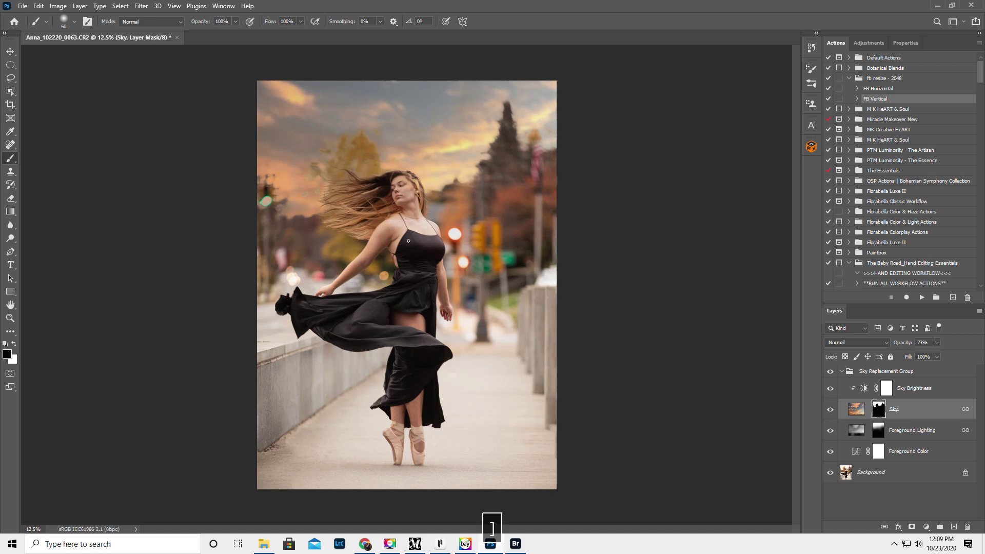
{"action": "key", "text": "bracketright"}
{"action": "key", "text": "bracketright"}
{"action": "key", "text": "bracketright"}
{"action": "key", "text": "bracketright"}
{"action": "key", "text": "bracketright"}
{"action": "key", "text": "bracketright"}
{"action": "mouse_move", "coordinate": [405, 190]}
{"action": "left_mouse_down"}
{"action": "mouse_move", "coordinate": [410, 201]}
{"action": "mouse_move", "coordinate": [411, 187]}
{"action": "mouse_move", "coordinate": [395, 207]}
{"action": "mouse_move", "coordinate": [426, 246]}
{"action": "mouse_move", "coordinate": [393, 243]}
{"action": "left_mouse_up"}
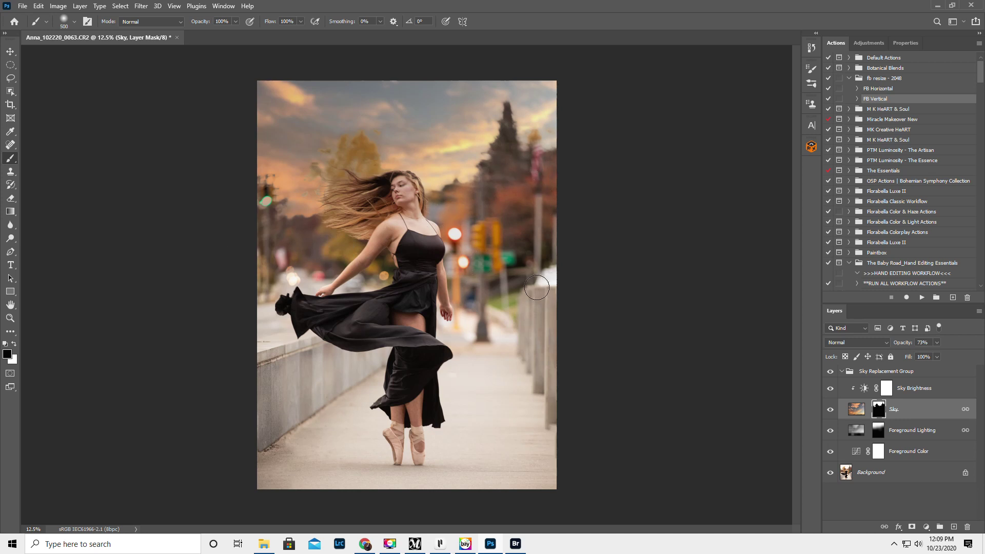
Fade the sky around the dancer's hair and the left-hand trees on its mask, using a 1400 px black brush at 22% opacity
{"action": "key", "text": "bracketright"}
{"action": "key", "text": "bracketright"}
{"action": "key", "text": "bracketright"}
{"action": "key", "text": "bracketright"}
{"action": "key", "text": "bracketright"}
{"action": "key", "text": "bracketright"}
{"action": "key", "text": "bracketright"}
{"action": "key", "text": "bracketright"}
{"action": "key", "text": "bracketright"}
{"action": "left_click_drag", "start_coordinate": [201, 22], "coordinate": [161, 35]}
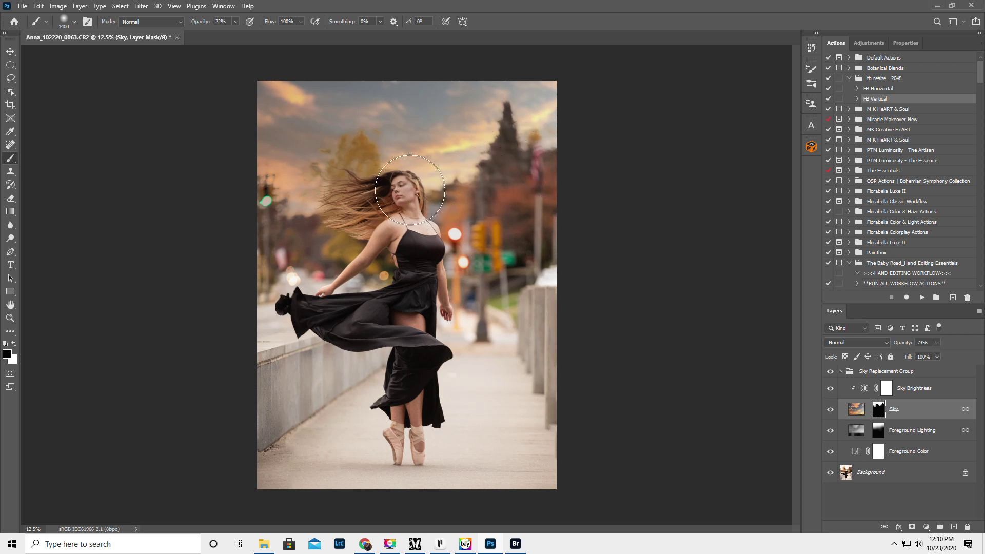
{"action": "mouse_move", "coordinate": [324, 195]}
{"action": "left_mouse_down"}
{"action": "mouse_move", "coordinate": [297, 184]}
{"action": "mouse_move", "coordinate": [241, 193]}
{"action": "mouse_move", "coordinate": [246, 217]}
{"action": "left_mouse_up"}
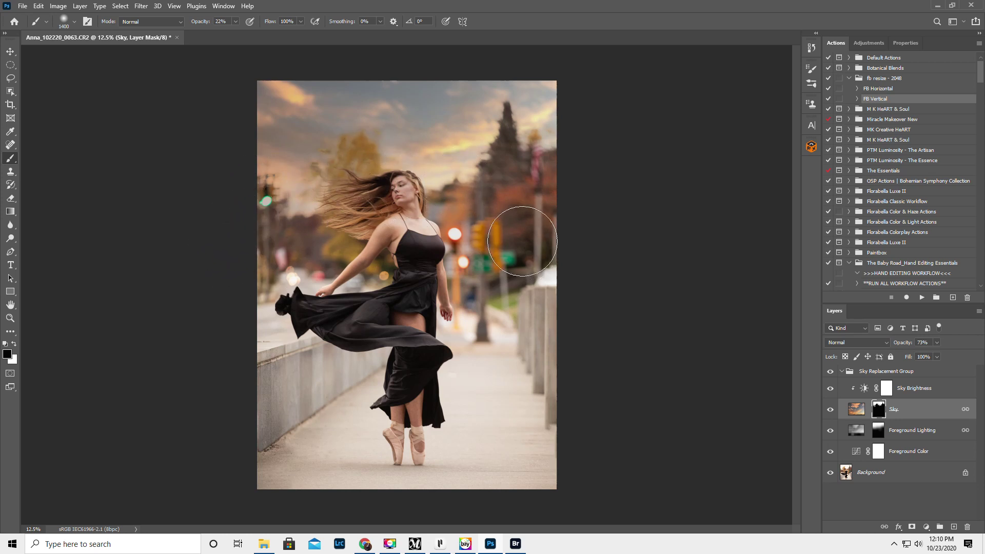
Mask the Foreground Lighting effect off the dancer with a black brush at 100% opacity, reducing the brush size to 300 px
{"action": "left_click", "coordinate": [831, 431]}
{"action": "left_click", "coordinate": [830, 431]}
{"action": "left_click", "coordinate": [878, 431]}
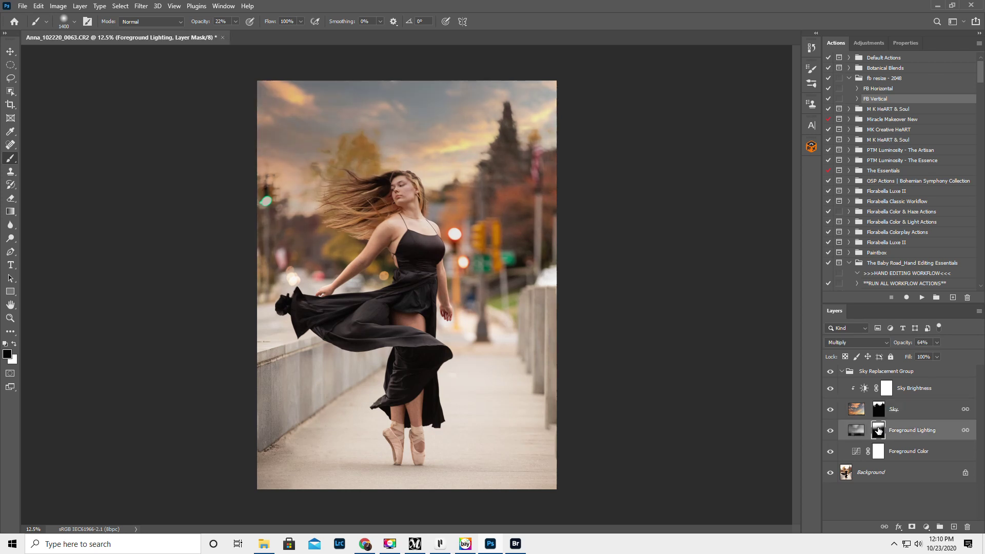
{"action": "left_click_drag", "start_coordinate": [200, 22], "coordinate": [415, 60]}
{"action": "left_click", "coordinate": [405, 213]}
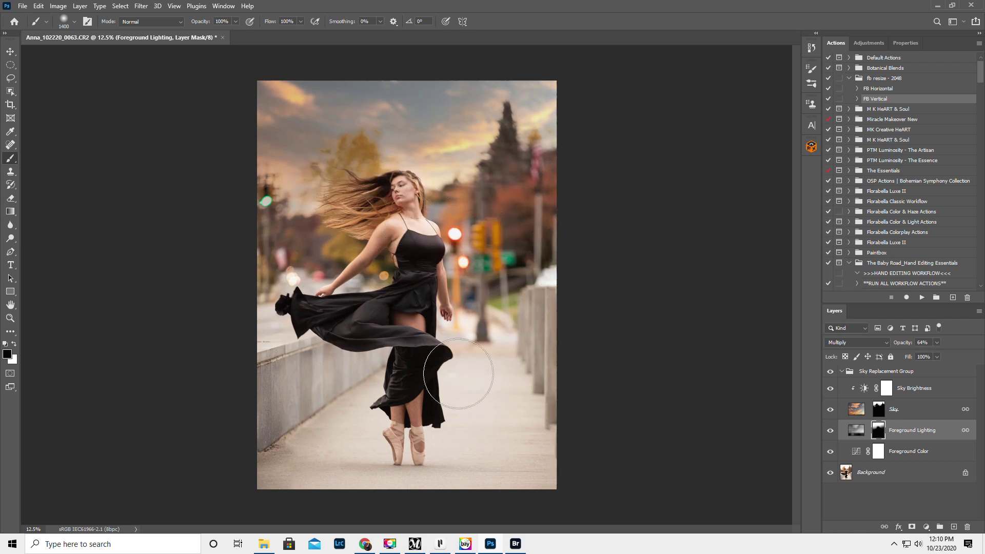
{"action": "key", "text": "bracketleft"}
{"action": "key", "text": "bracketleft"}
{"action": "key", "text": "bracketleft"}
{"action": "key", "text": "bracketleft"}
{"action": "key", "text": "bracketleft"}
{"action": "key", "text": "bracketleft"}
{"action": "key", "text": "bracketleft"}
{"action": "key", "text": "bracketleft"}
{"action": "key", "text": "bracketleft"}
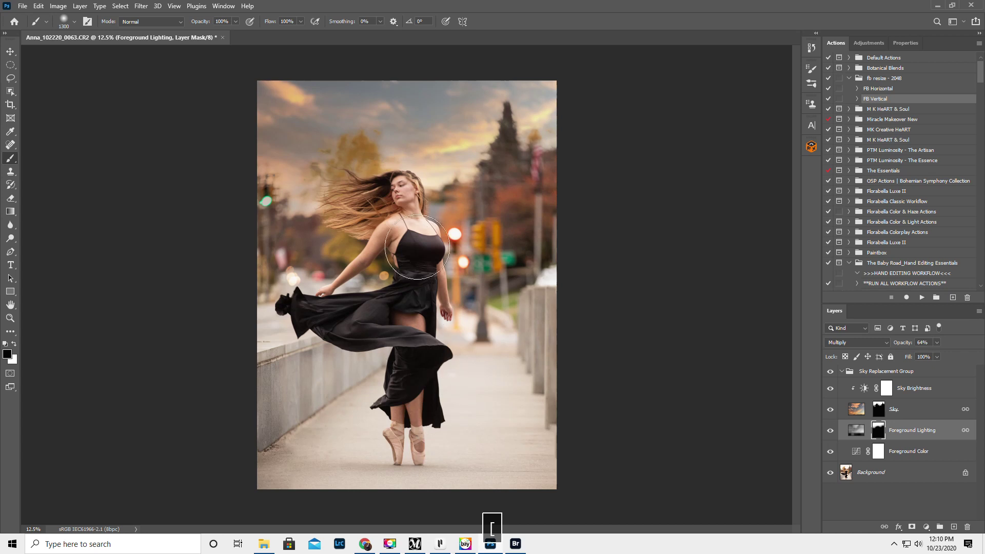
{"action": "key", "text": "bracketleft"}
{"action": "key", "text": "bracketleft"}
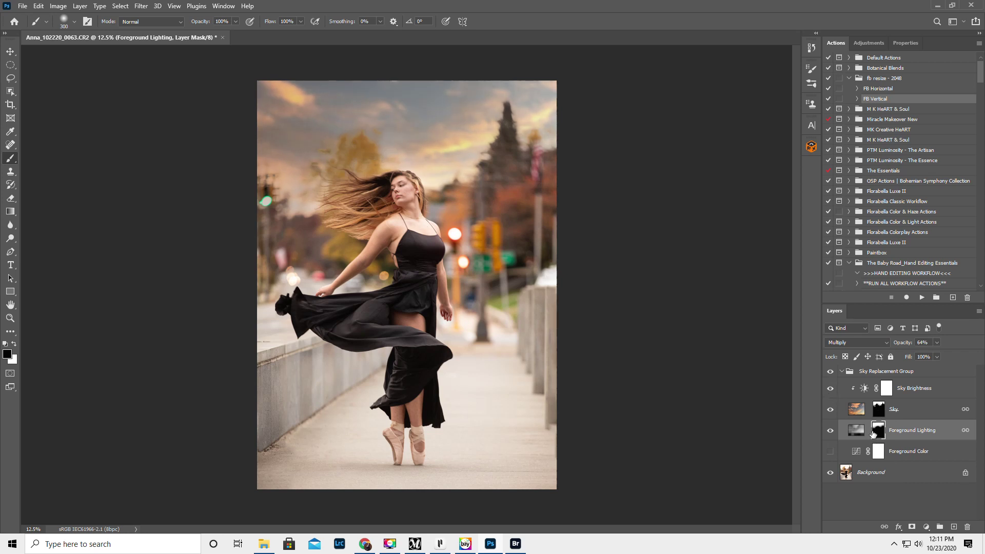
Toggle the Sky Replacement Group's visibility repeatedly to compare the image with and without the new sky
{"action": "left_click", "coordinate": [842, 372]}
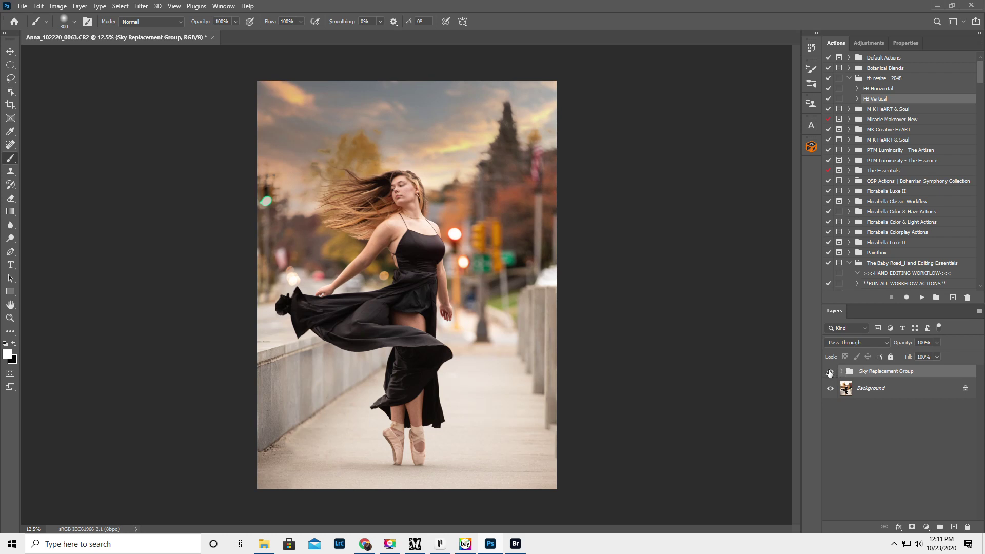
{"action": "left_click", "coordinate": [829, 372]}
{"action": "left_click", "coordinate": [829, 372]}
{"action": "left_click", "coordinate": [829, 372]}
{"action": "left_click", "coordinate": [829, 372]}
{"action": "left_click", "coordinate": [830, 372]}
{"action": "left_click", "coordinate": [830, 371]}
{"action": "left_click", "coordinate": [829, 372]}
{"action": "left_click", "coordinate": [829, 371]}
{"action": "left_click", "coordinate": [841, 371]}
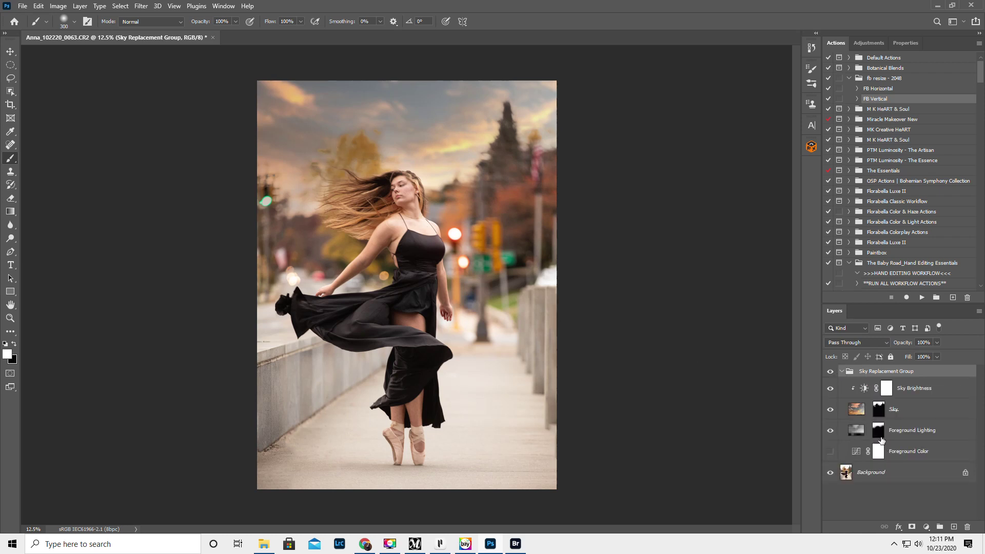
Set up a white brush at 100% opacity on the Sky mask and raise the Sky layer's opacity to 100%
{"action": "left_click", "coordinate": [878, 409]}
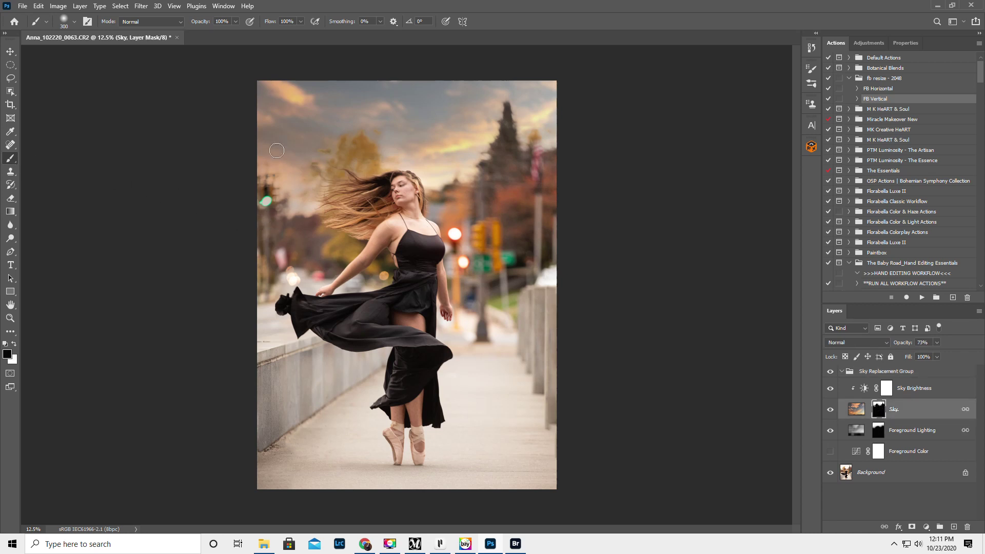
{"action": "left_click_drag", "start_coordinate": [204, 22], "coordinate": [183, 27]}
{"action": "key", "text": "x"}
{"action": "left_click_drag", "start_coordinate": [200, 25], "coordinate": [429, 61]}
{"action": "left_click_drag", "start_coordinate": [903, 344], "coordinate": [839, 352]}
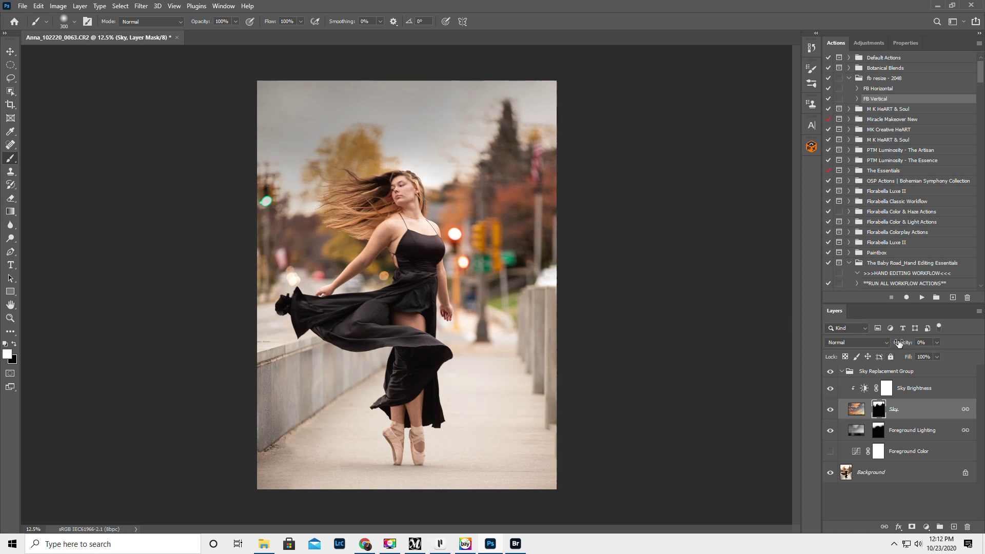
{"action": "left_click_drag", "start_coordinate": [901, 344], "coordinate": [982, 347]}
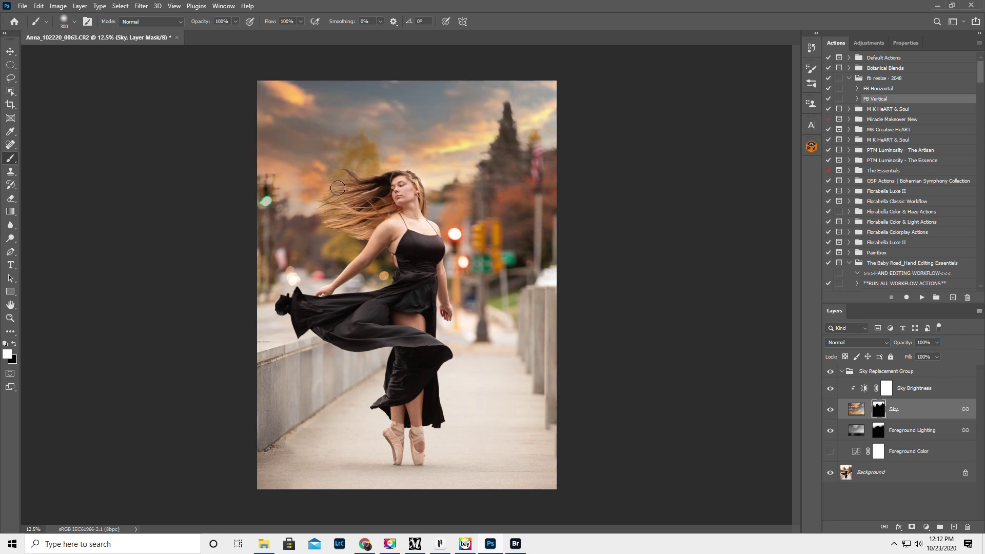
{"action": "mouse_move", "coordinate": [341, 181]}
{"action": "left_mouse_down"}
{"action": "mouse_move", "coordinate": [355, 184]}
{"action": "mouse_move", "coordinate": [350, 177]}
{"action": "mouse_move", "coordinate": [340, 199]}
{"action": "mouse_move", "coordinate": [341, 168]}
{"action": "left_mouse_up"}
{"action": "key", "text": "ctrl+z"}
{"action": "key", "text": "x"}
{"action": "key", "text": "x"}
{"action": "left_click", "coordinate": [829, 410]}
{"action": "left_click", "coordinate": [829, 410]}
Collapse the Sky Replacement Group and place Florabella 1 Sunburst (Screen).jpg as an embedded layer directly above the Background layer
{"action": "left_click", "coordinate": [842, 371]}
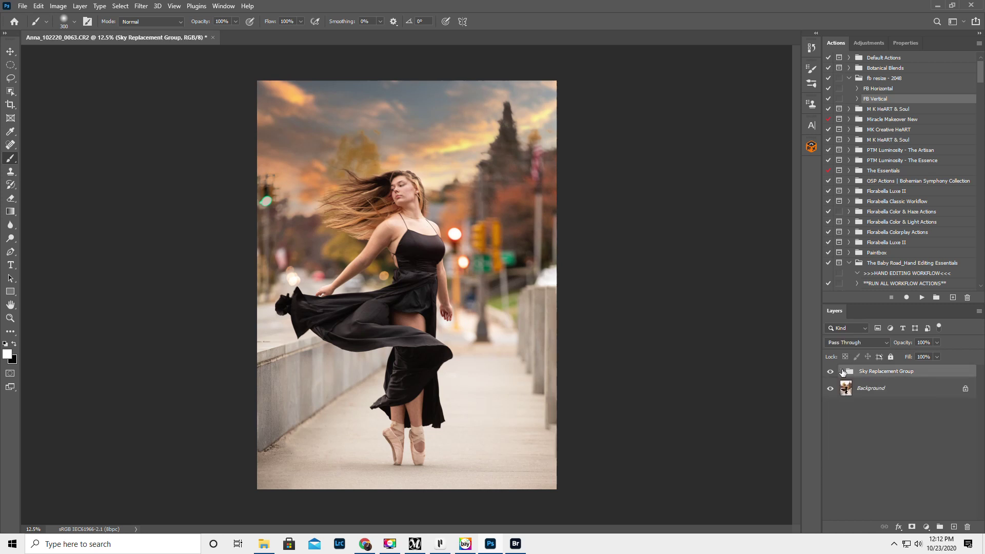
{"action": "left_click", "coordinate": [912, 393]}
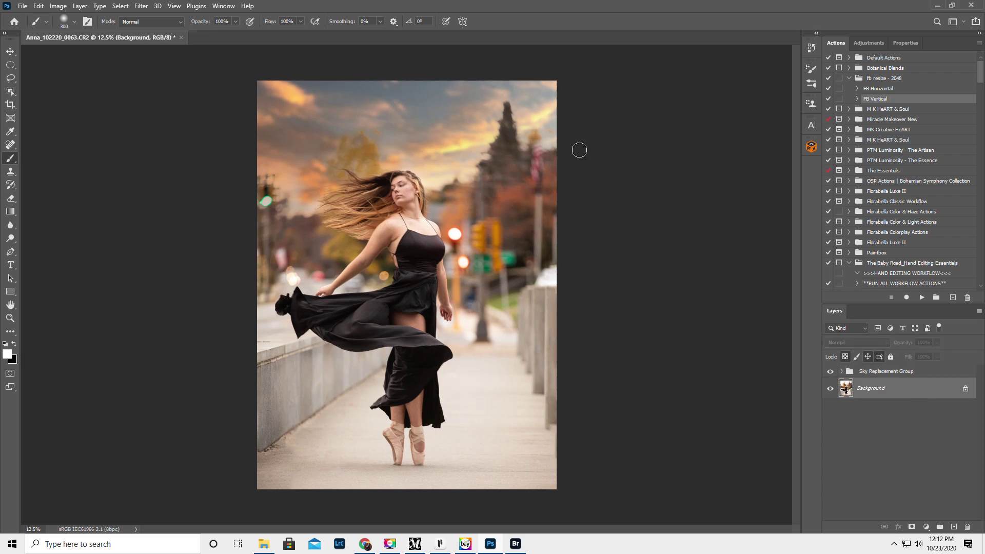
{"action": "left_click", "coordinate": [25, 7]}
{"action": "left_click", "coordinate": [37, 208]}
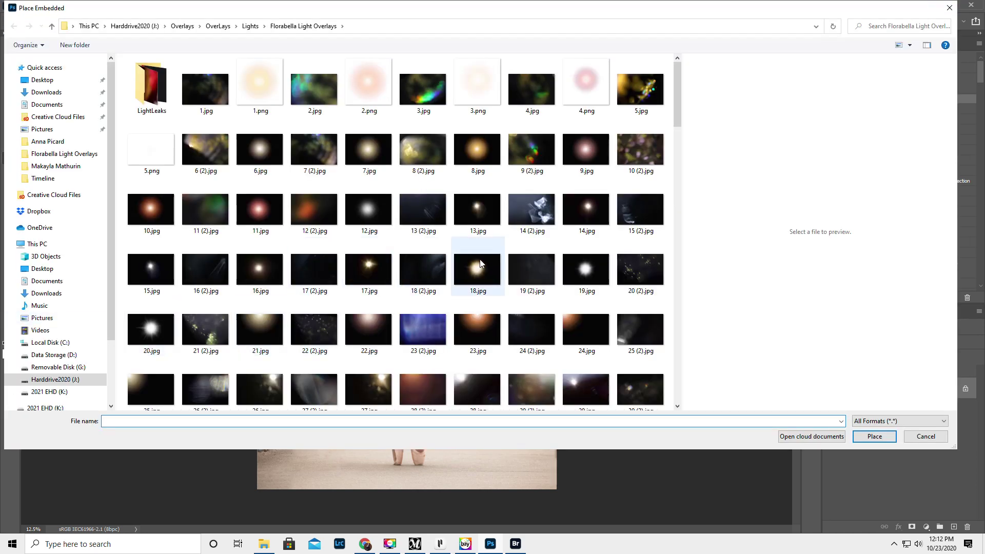
{"action": "left_click", "coordinate": [371, 259]}
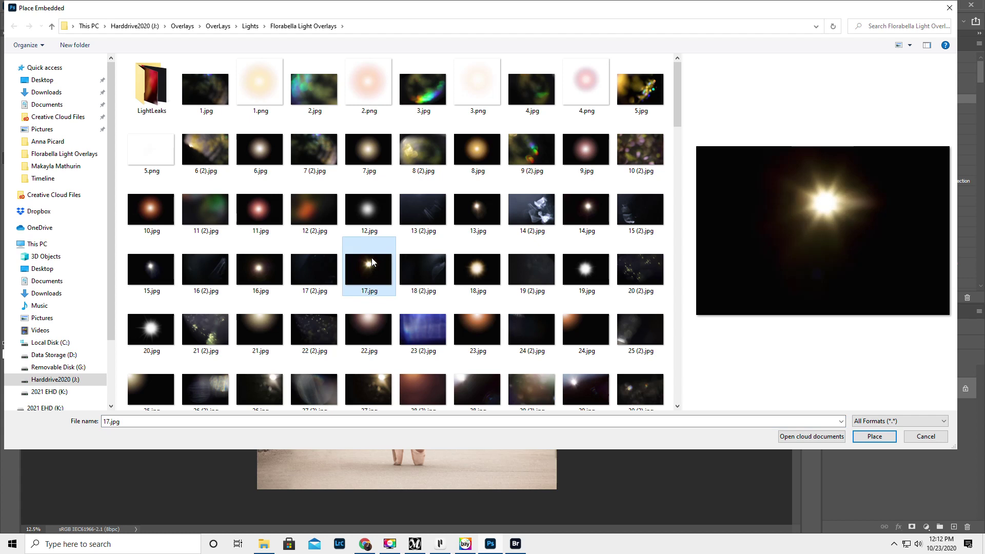
{"action": "scroll", "coordinate": [372, 261], "scroll_direction": "down", "scroll_amount": 2}
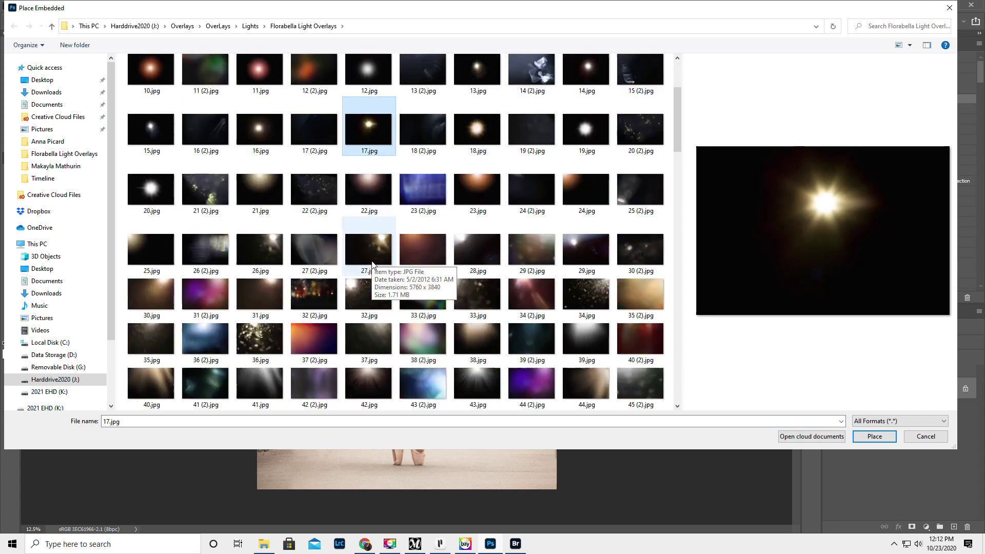
{"action": "scroll", "coordinate": [372, 264], "scroll_direction": "down", "scroll_amount": 8}
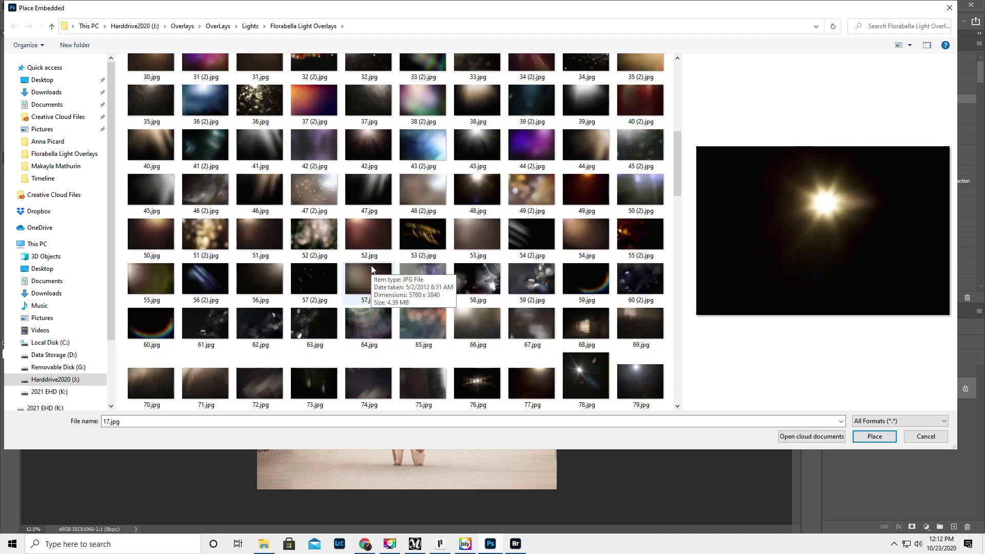
{"action": "scroll", "coordinate": [372, 269], "scroll_direction": "down", "scroll_amount": 7}
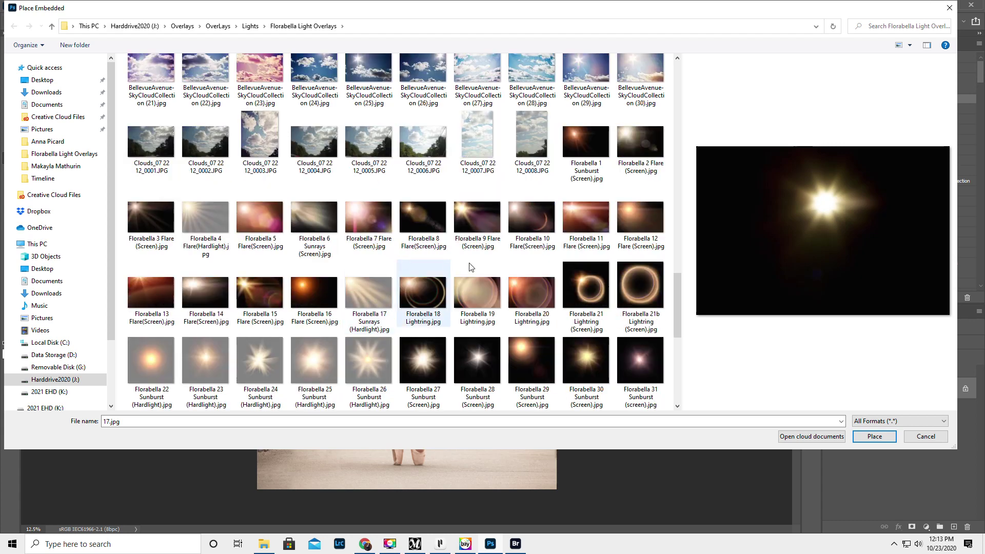
{"action": "left_click", "coordinate": [581, 133]}
{"action": "scroll", "coordinate": [486, 274], "scroll_direction": "down", "scroll_amount": 10}
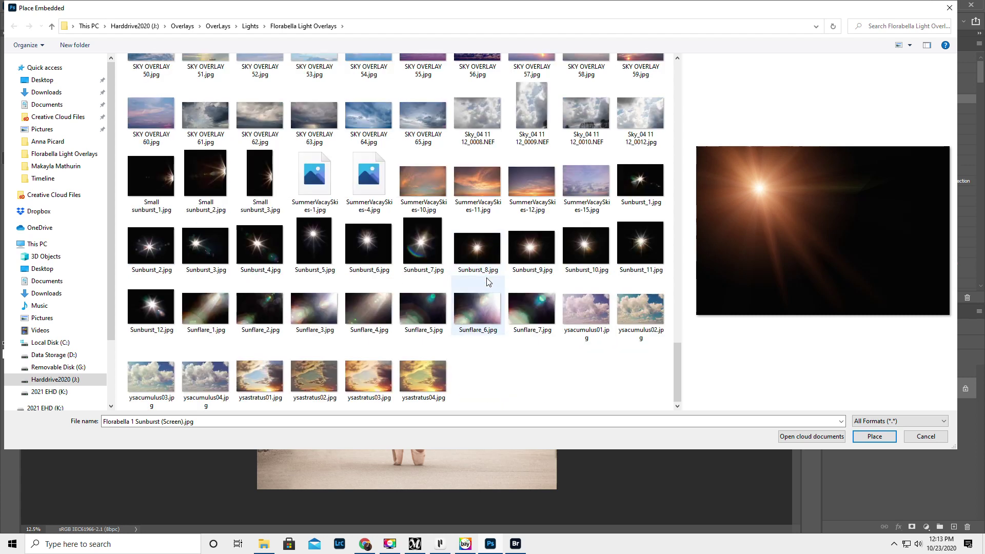
{"action": "left_click", "coordinate": [875, 436]}
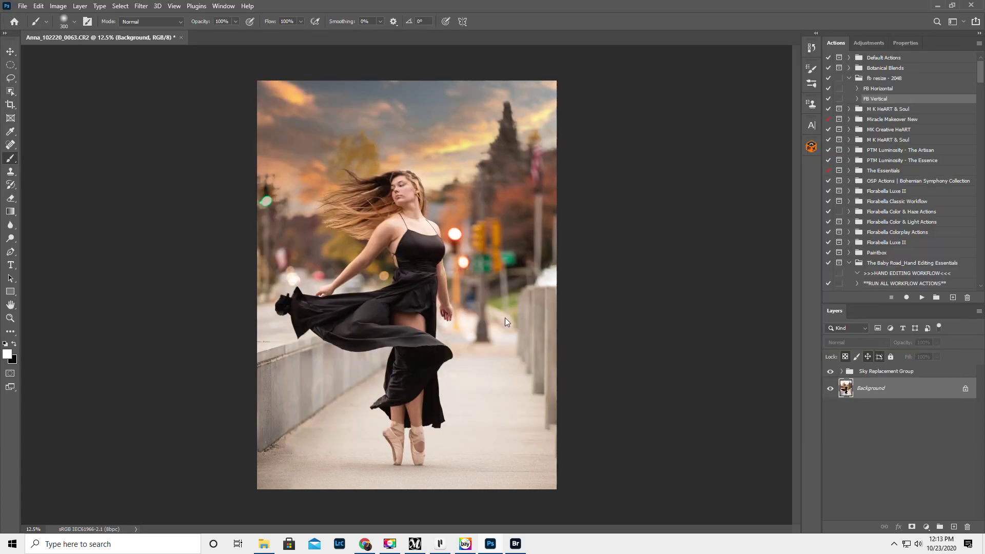
Rotate the sunburst overlay to about 104°, shrink it and position its flare just right of the tall dark tree
{"action": "left_click_drag", "start_coordinate": [576, 403], "coordinate": [250, 420]}
{"action": "left_click_drag", "start_coordinate": [373, 307], "coordinate": [442, 239]}
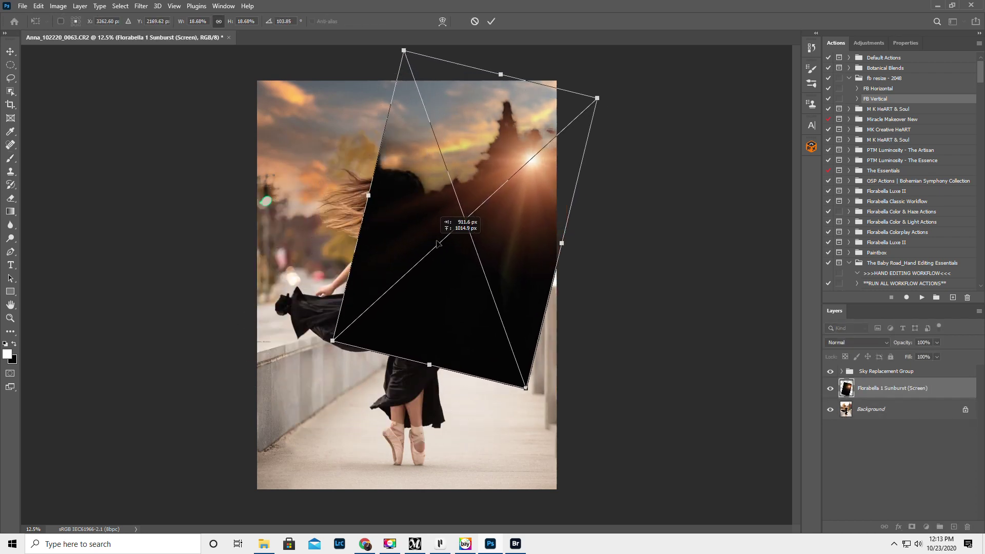
{"action": "left_click_drag", "start_coordinate": [342, 336], "coordinate": [499, 192]}
{"action": "left_click_drag", "start_coordinate": [532, 163], "coordinate": [505, 191]}
{"action": "key", "text": "Return"}
{"action": "key", "text": "b"}
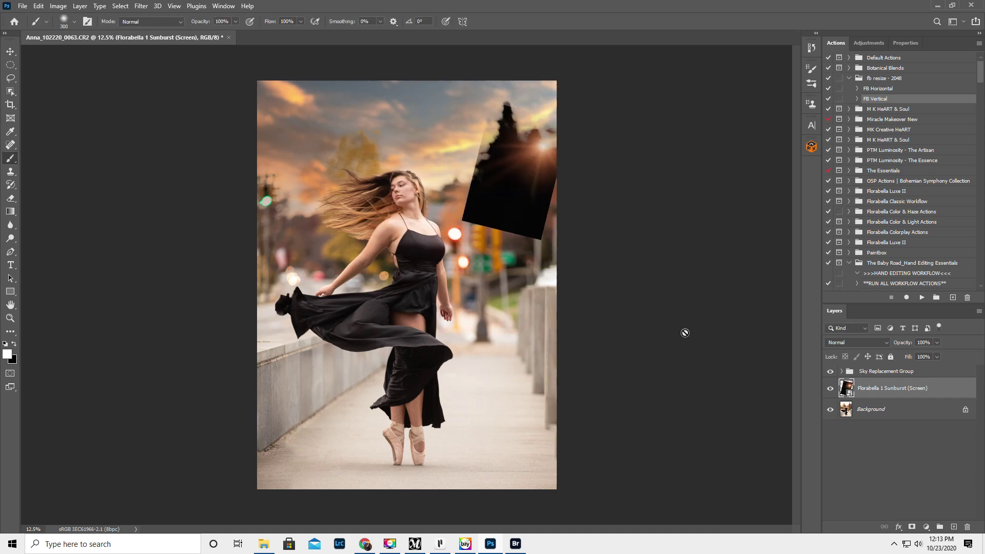
Set the sunburst layer's blend mode to Screen, then enlarge and reposition the flare beside the tall tree
{"action": "left_click", "coordinate": [835, 340]}
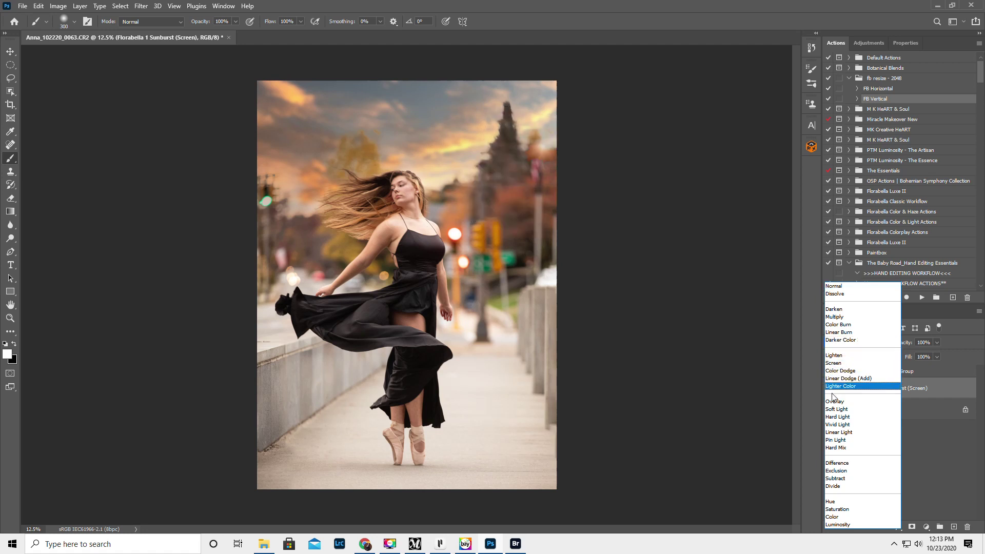
{"action": "left_click", "coordinate": [843, 363]}
{"action": "left_click", "coordinate": [10, 51]}
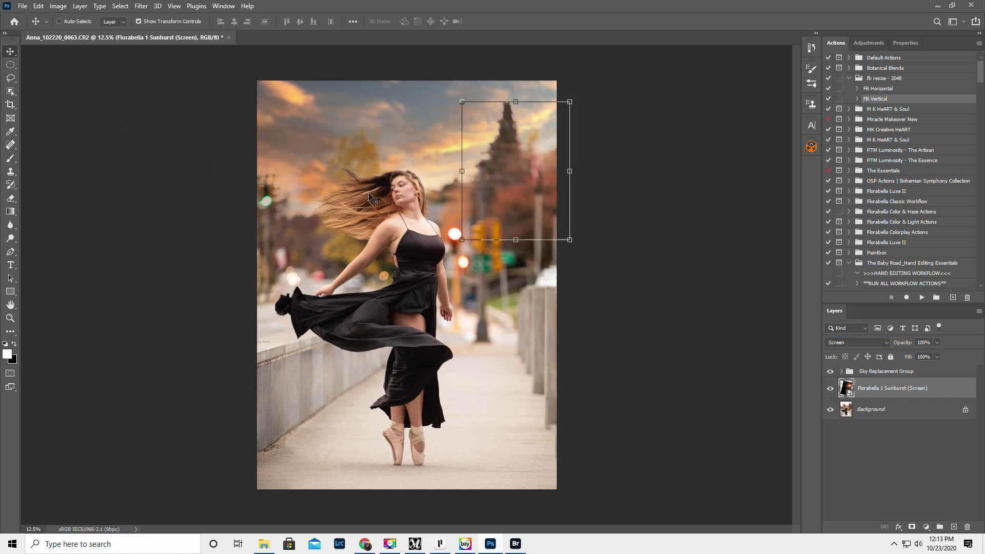
{"action": "mouse_move", "coordinate": [530, 202]}
{"action": "left_mouse_down"}
{"action": "mouse_move", "coordinate": [543, 208]}
{"action": "mouse_move", "coordinate": [500, 203]}
{"action": "mouse_move", "coordinate": [517, 202]}
{"action": "left_mouse_up"}
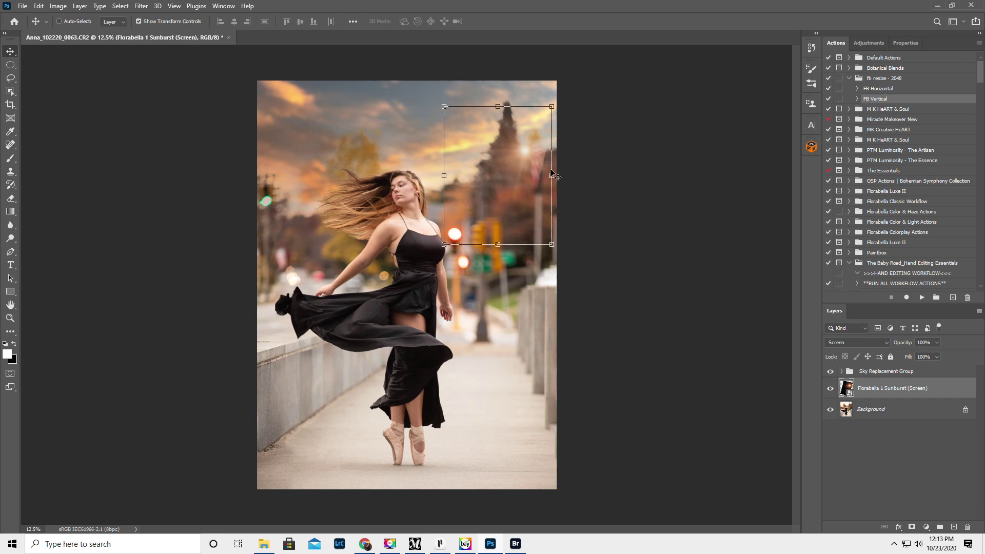
{"action": "left_click_drag", "start_coordinate": [550, 175], "coordinate": [526, 192]}
{"action": "key", "text": "Return"}
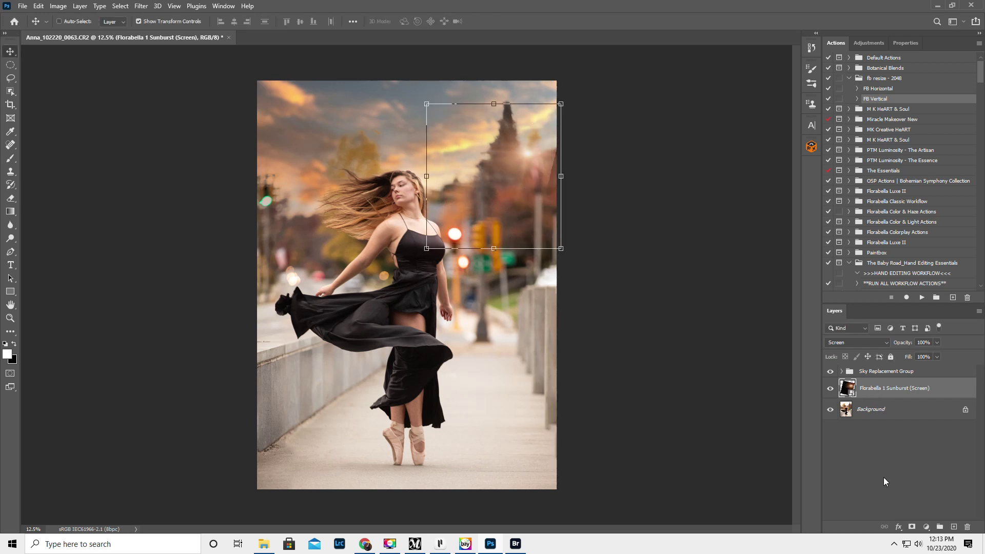
Add a layer mask to the sunburst and paint away its right-hand edge with a 900 px black brush
{"action": "left_click", "coordinate": [912, 527]}
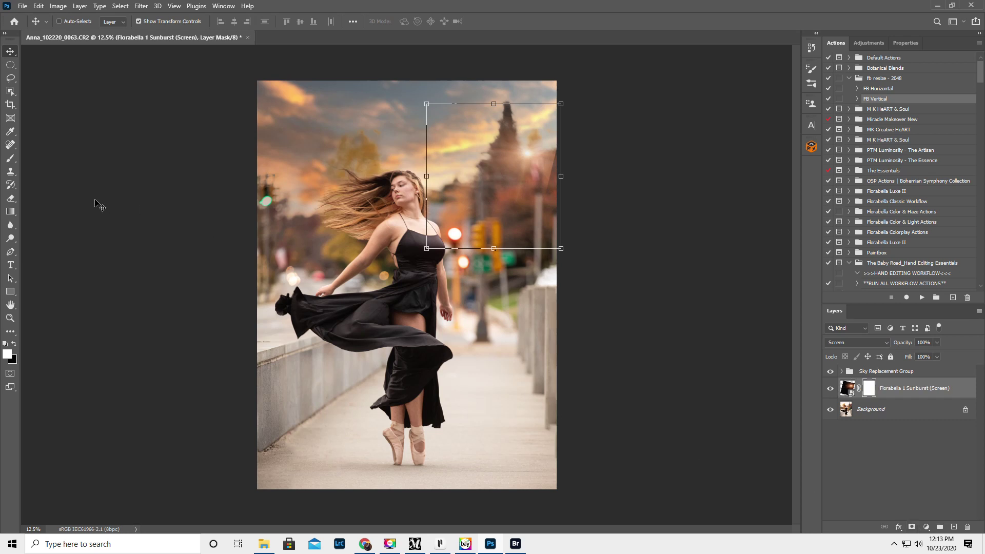
{"action": "left_click", "coordinate": [11, 158]}
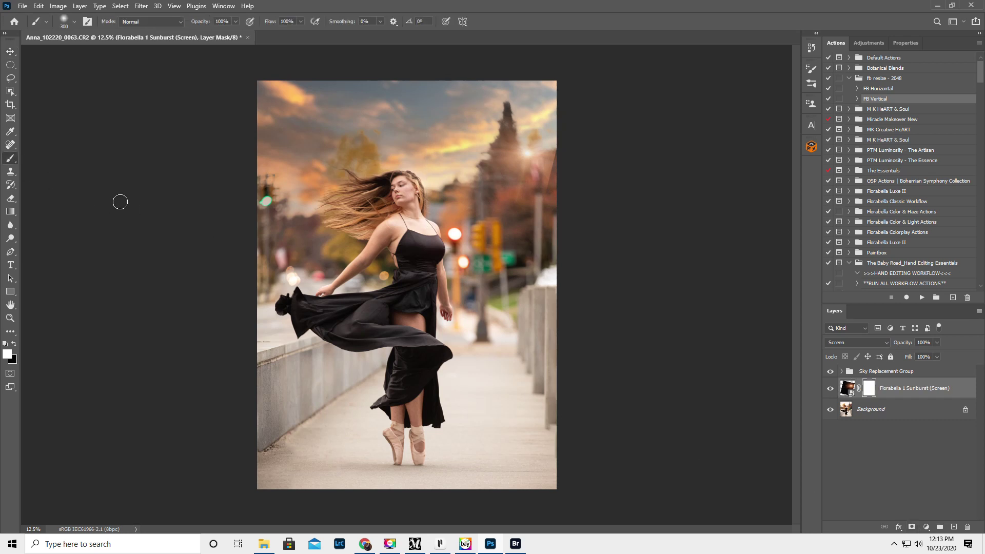
{"action": "key", "text": "x"}
{"action": "key", "text": "bracketright"}
{"action": "key", "text": "bracketright"}
{"action": "key", "text": "bracketright"}
{"action": "key", "text": "bracketright"}
{"action": "key", "text": "bracketright"}
{"action": "key", "text": "bracketright"}
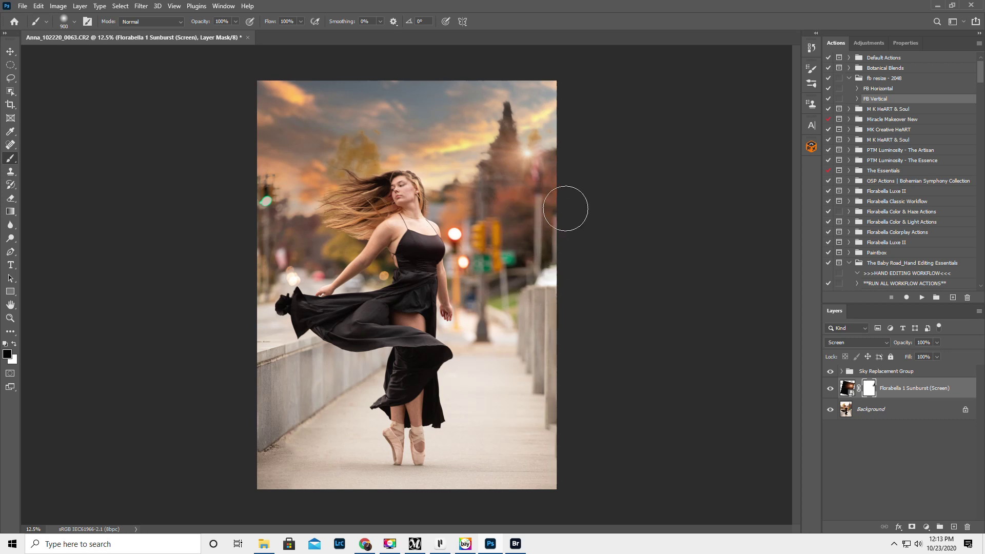
{"action": "left_click", "coordinate": [903, 408]}
{"action": "key", "text": "x"}
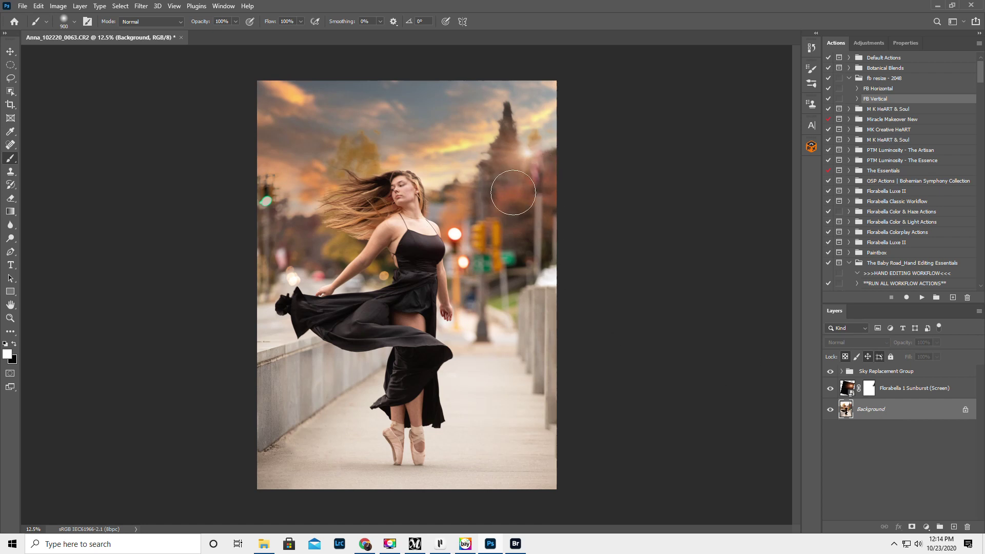
{"action": "left_click", "coordinate": [23, 6]}
{"action": "left_click", "coordinate": [34, 26]}
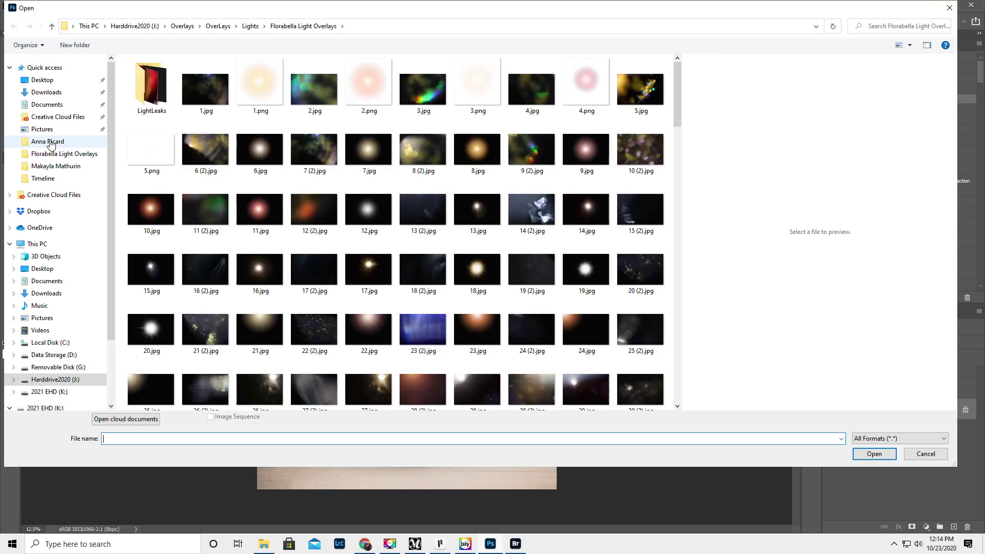
{"action": "left_click", "coordinate": [46, 93]}
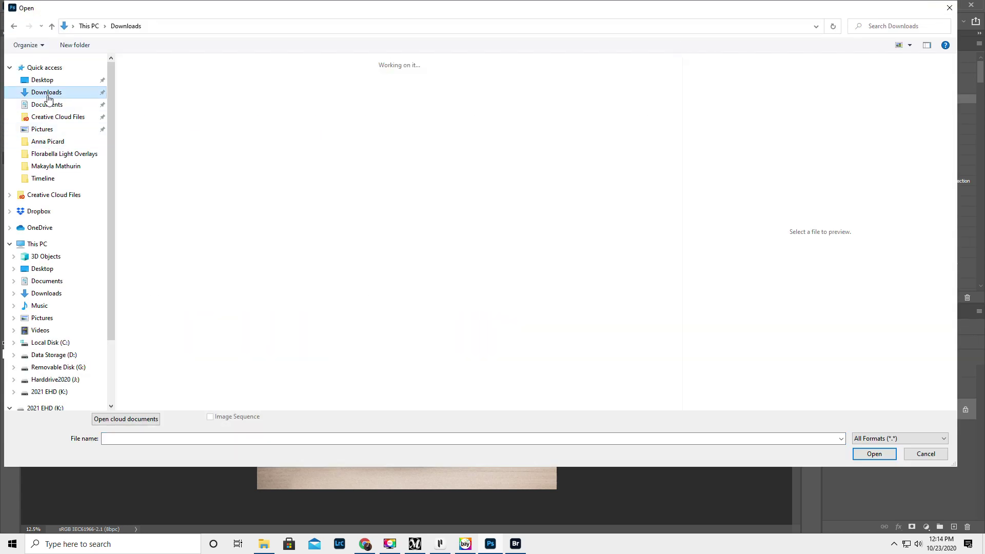
{"action": "left_click", "coordinate": [183, 169]}
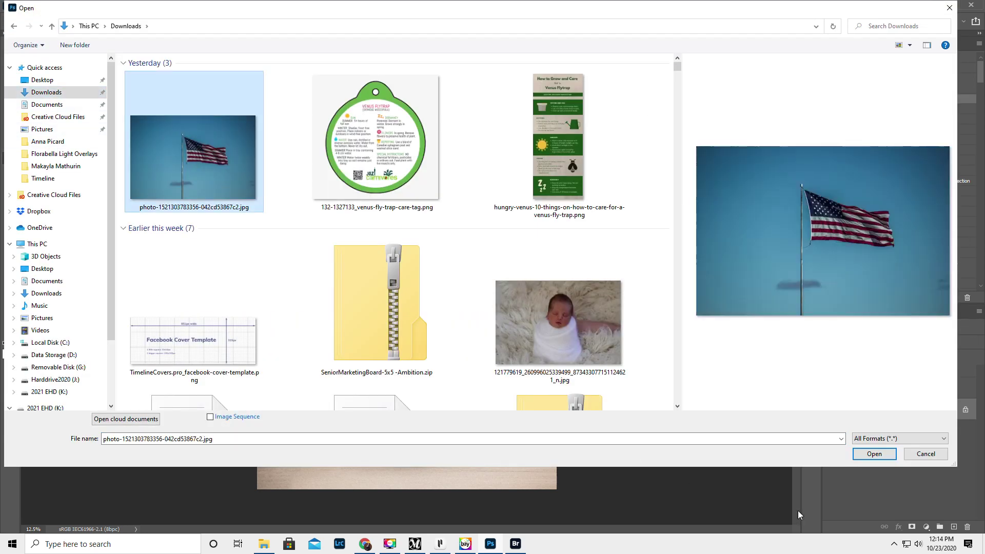
{"action": "left_click", "coordinate": [866, 454]}
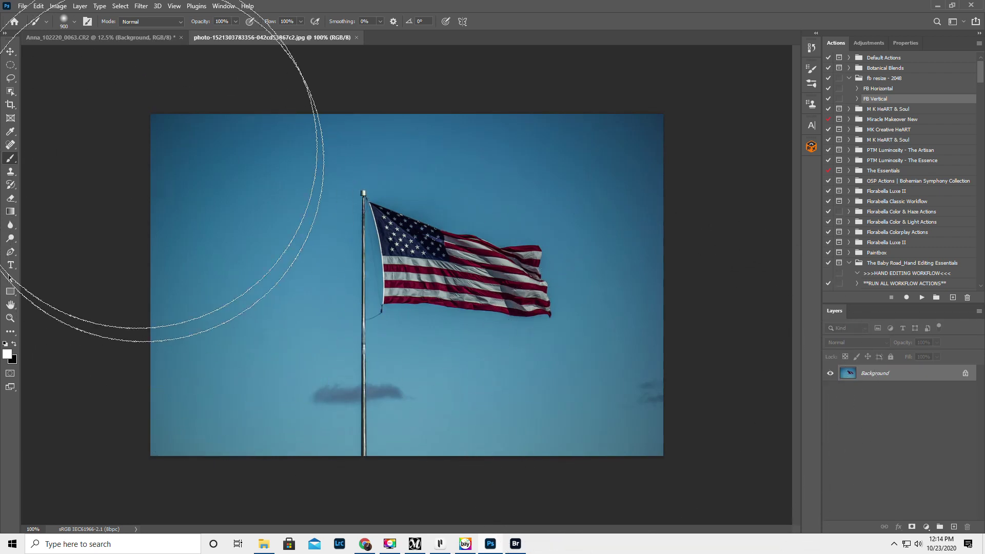
Select the flag with the Object Selection tool and subtract the flagpole from the selection with the Quick Selection tool
{"action": "left_click", "coordinate": [11, 92]}
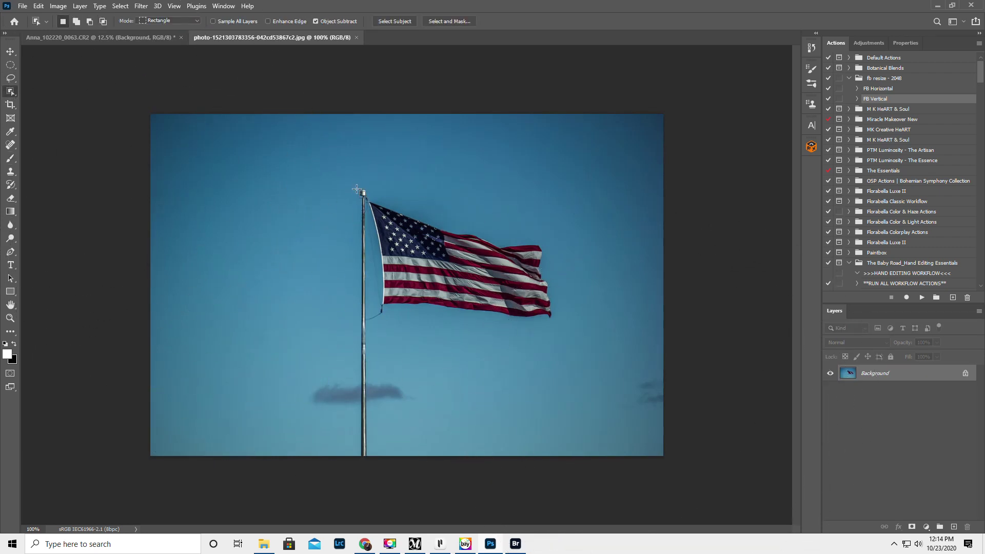
{"action": "right_click", "coordinate": [10, 92]}
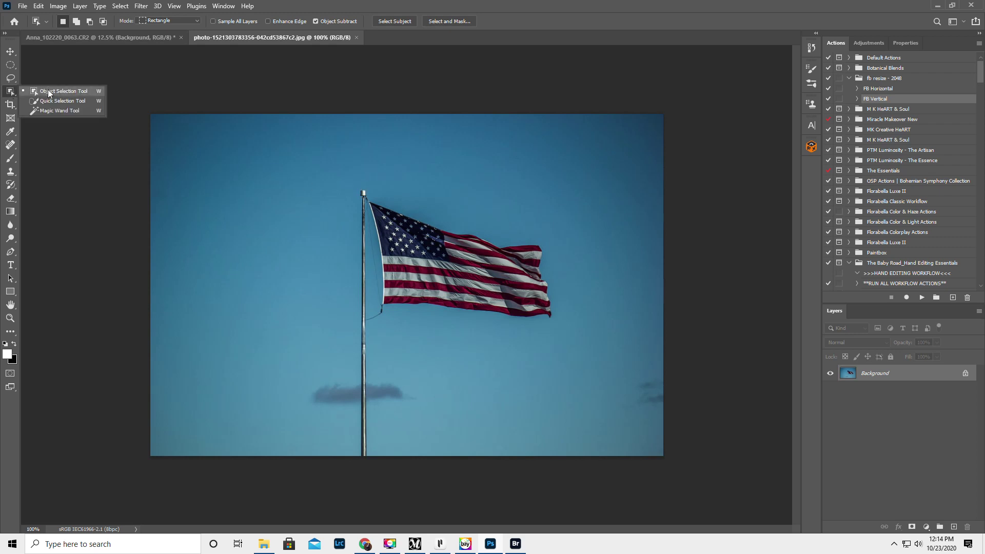
{"action": "left_click", "coordinate": [50, 90]}
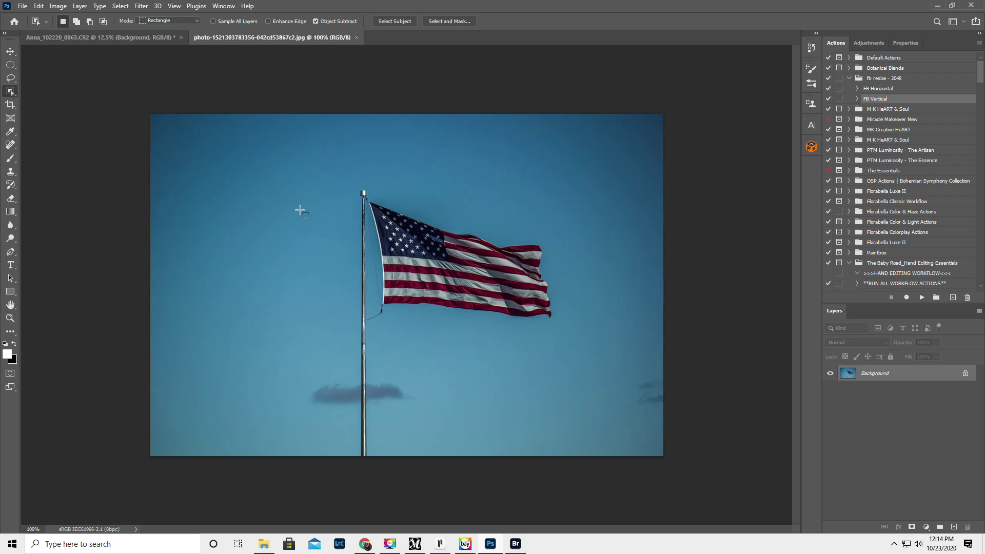
{"action": "left_click_drag", "start_coordinate": [512, 313], "coordinate": [562, 324]}
{"action": "left_click_drag", "start_coordinate": [10, 92], "coordinate": [42, 103]}
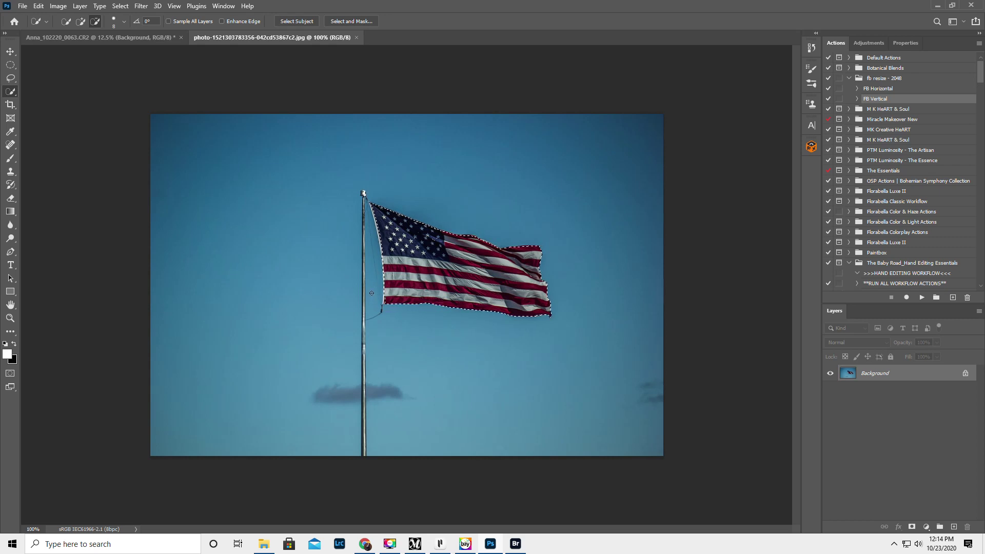
Copy the selected flag to a new layer and flip it horizontally
{"action": "right_click", "coordinate": [449, 271]}
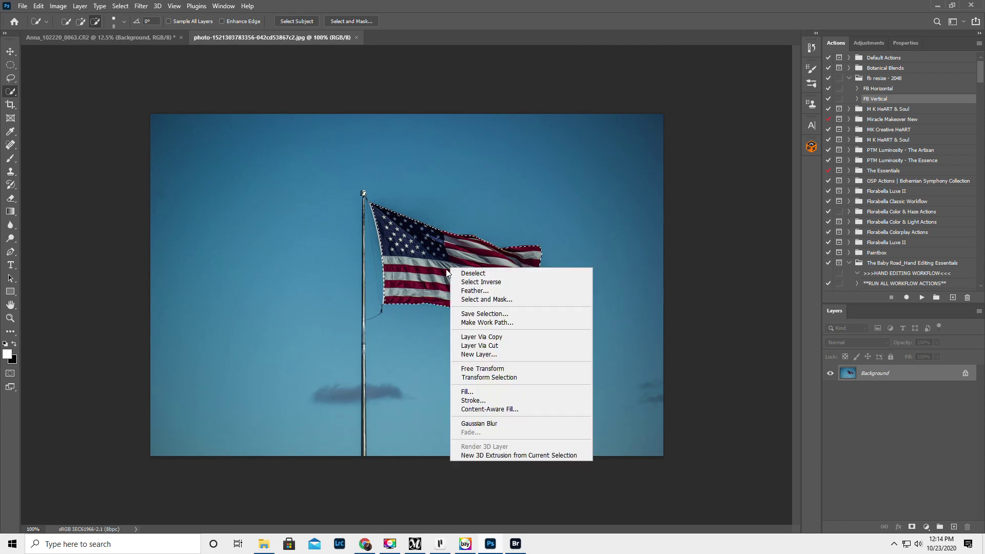
{"action": "left_click", "coordinate": [468, 337]}
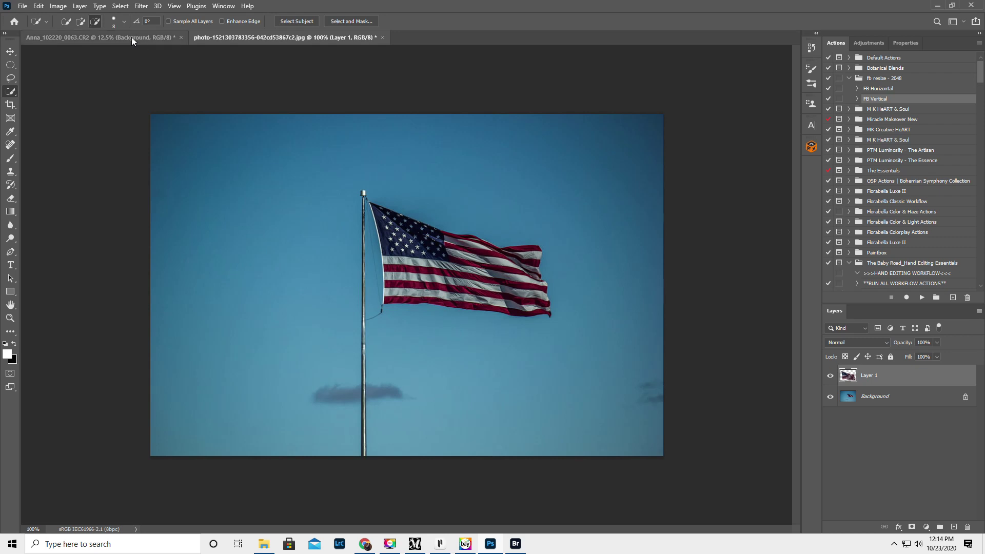
{"action": "left_click", "coordinate": [38, 6]}
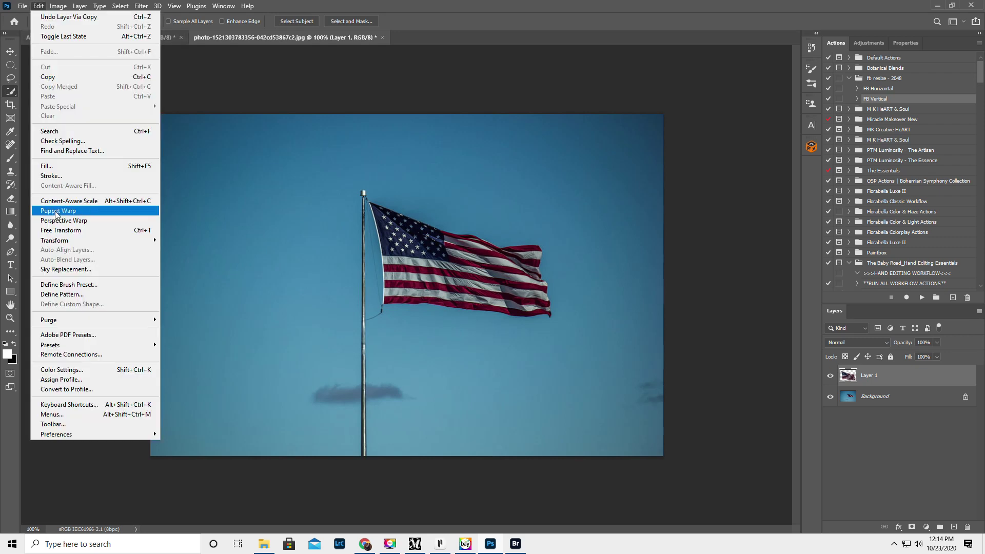
{"action": "mouse_move", "coordinate": [62, 240]}
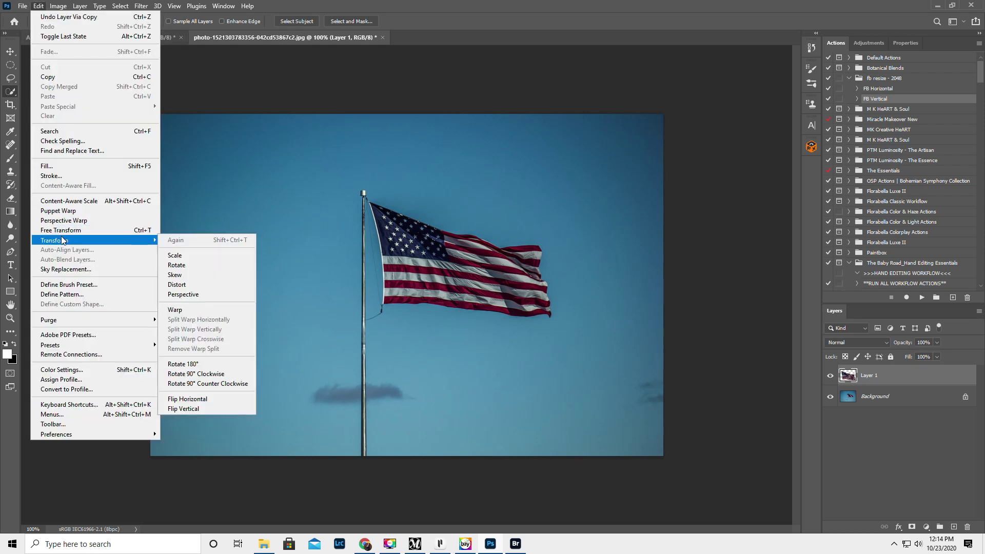
{"action": "left_click", "coordinate": [202, 399]}
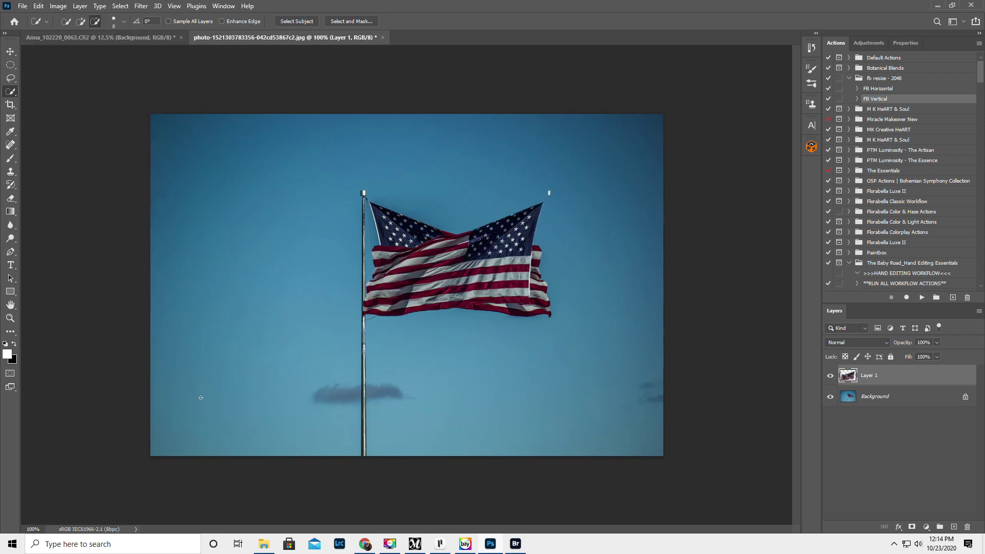
Move the flag into the dancer photo, scale it to about 277%, and place it beside the tall background pole below the sunburst
{"action": "left_click", "coordinate": [10, 52]}
{"action": "left_click_drag", "start_coordinate": [480, 266], "coordinate": [114, 41]}
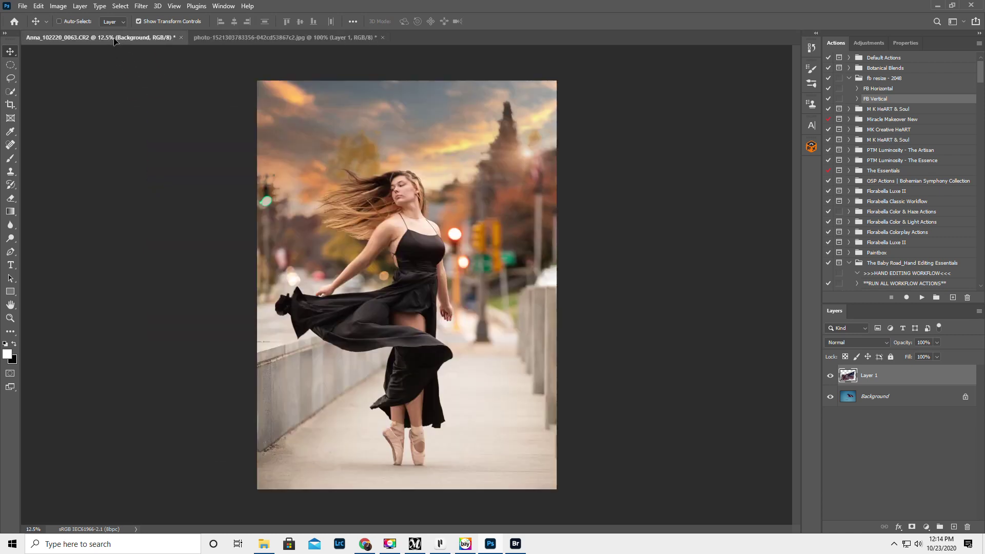
{"action": "left_click_drag", "start_coordinate": [292, 138], "coordinate": [462, 160]}
{"action": "mouse_move", "coordinate": [524, 197]}
{"action": "left_mouse_down"}
{"action": "mouse_move", "coordinate": [537, 187]}
{"action": "mouse_move", "coordinate": [545, 205]}
{"action": "mouse_move", "coordinate": [527, 183]}
{"action": "left_mouse_up"}
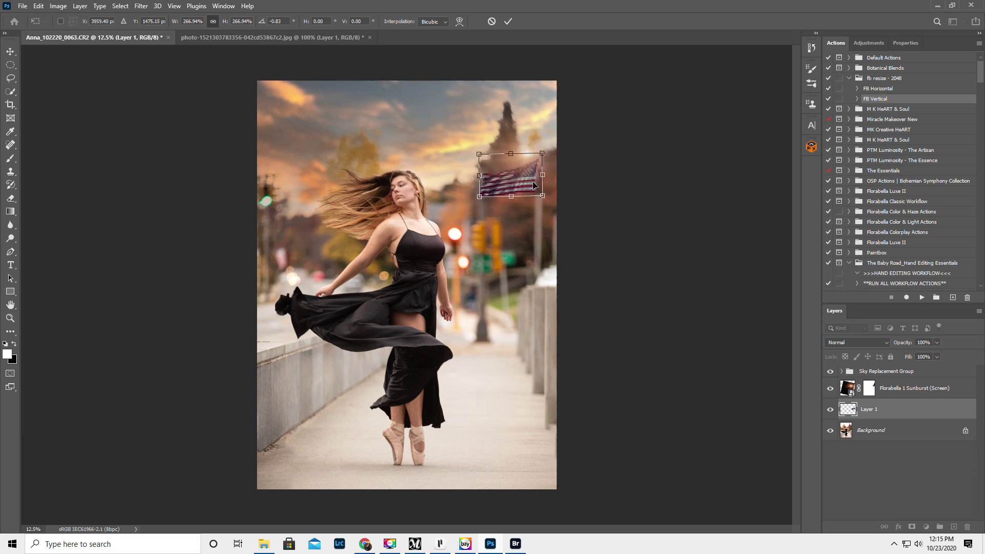
{"action": "left_click_drag", "start_coordinate": [476, 152], "coordinate": [473, 152]}
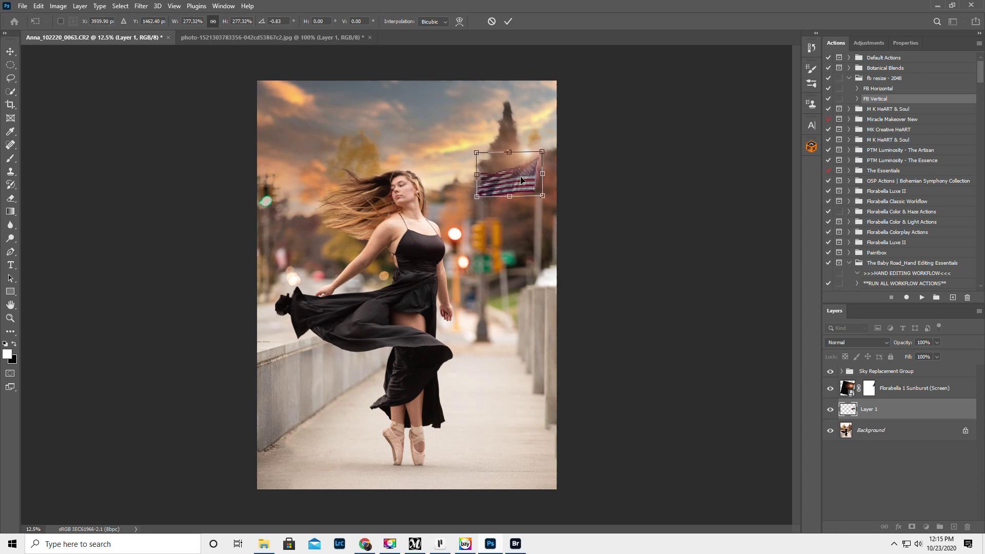
{"action": "key", "text": "Return"}
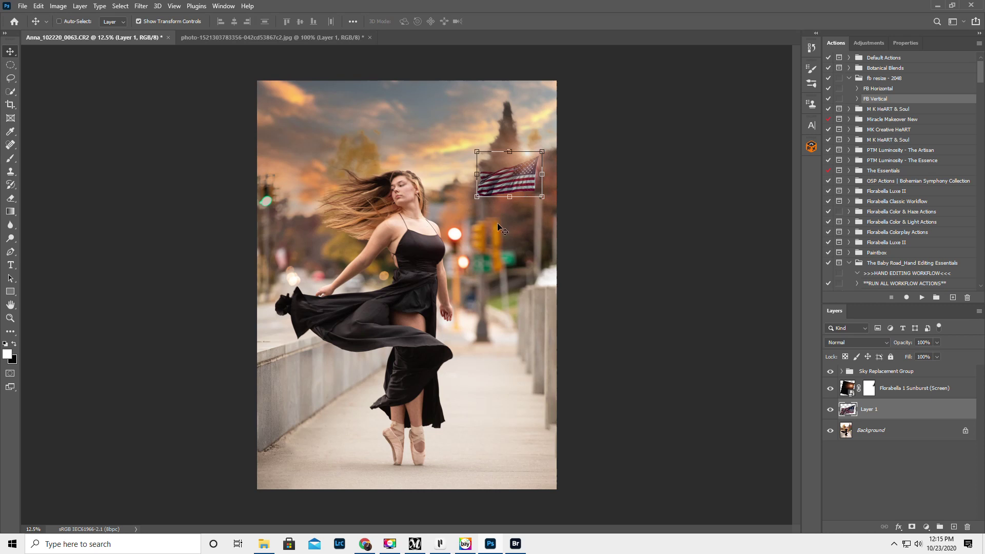
Fine-tune the flag's position and rotation so its starred end lines up with the background pole
{"action": "left_click", "coordinate": [10, 317]}
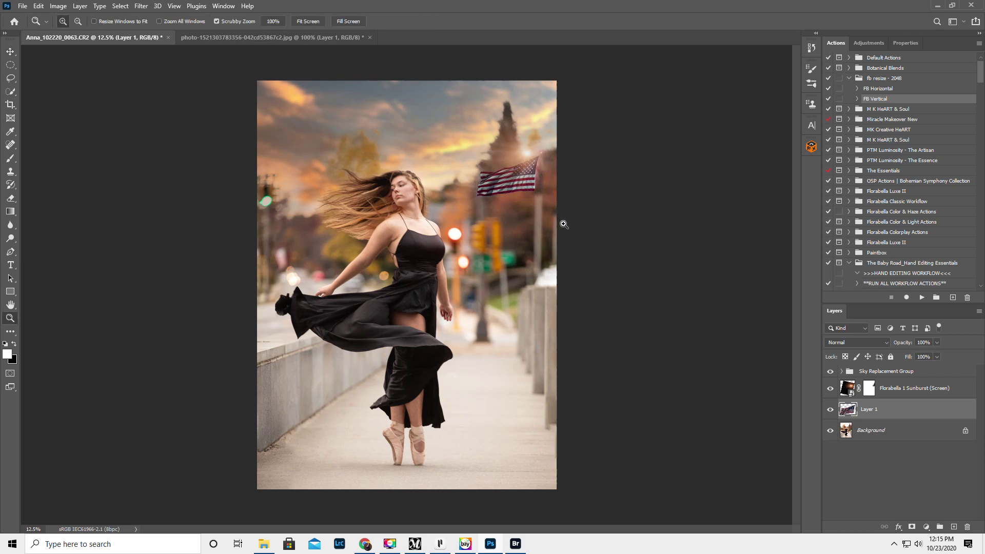
{"action": "left_click", "coordinate": [546, 186]}
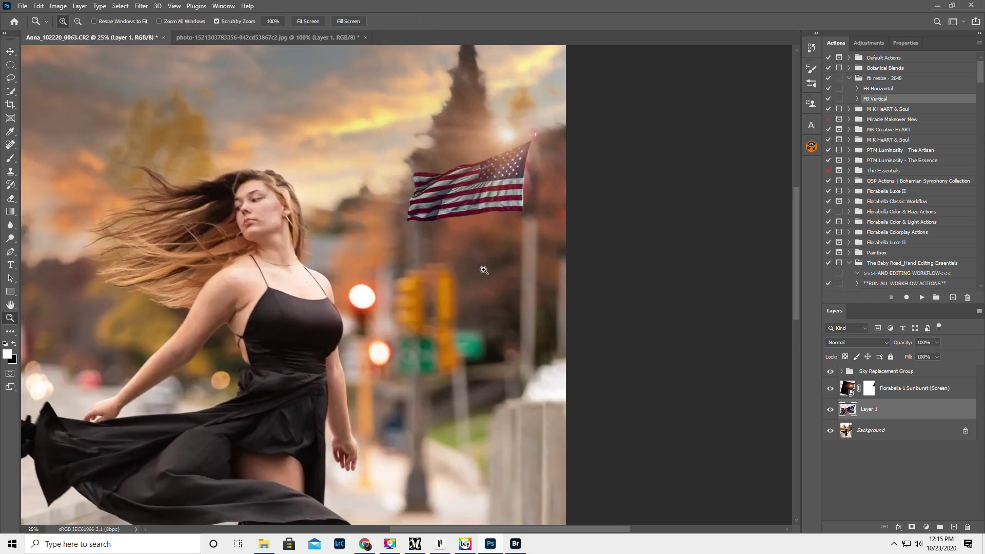
{"action": "left_click", "coordinate": [11, 52]}
{"action": "mouse_move", "coordinate": [489, 185]}
{"action": "left_mouse_down"}
{"action": "mouse_move", "coordinate": [455, 233]}
{"action": "mouse_move", "coordinate": [498, 195]}
{"action": "mouse_move", "coordinate": [488, 189]}
{"action": "mouse_move", "coordinate": [481, 226]}
{"action": "mouse_move", "coordinate": [491, 177]}
{"action": "left_mouse_up"}
{"action": "left_click_drag", "start_coordinate": [540, 225], "coordinate": [541, 223]}
{"action": "double_click", "coordinate": [509, 180]}
{"action": "mouse_move", "coordinate": [515, 170]}
{"action": "left_mouse_down"}
{"action": "mouse_move", "coordinate": [500, 196]}
{"action": "mouse_move", "coordinate": [510, 178]}
{"action": "left_mouse_up"}
{"action": "left_click_drag", "start_coordinate": [542, 239], "coordinate": [575, 214]}
{"action": "key", "text": "Return"}
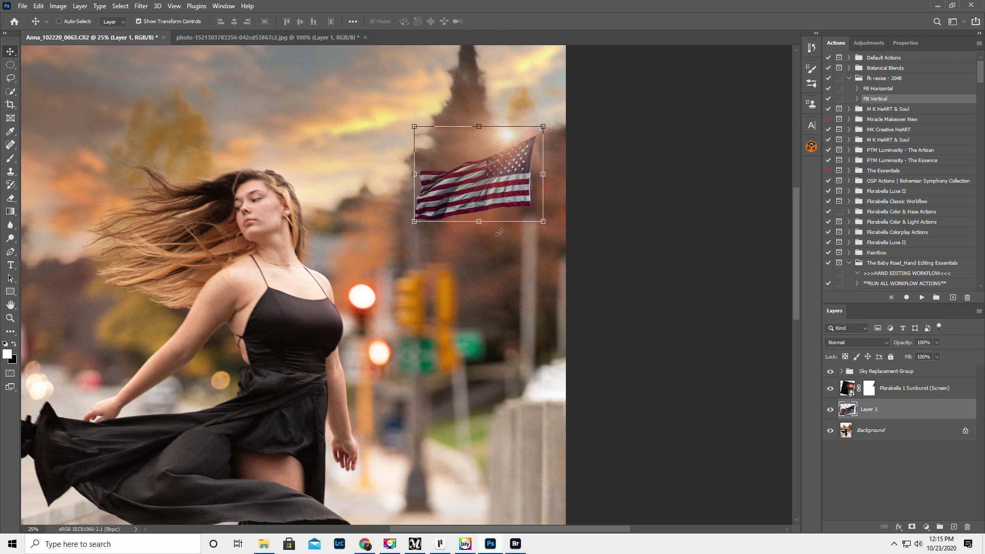
Add a layer mask to the flag layer and reduce the black brush to 100 px
{"action": "left_click", "coordinate": [911, 528]}
{"action": "left_click", "coordinate": [10, 160]}
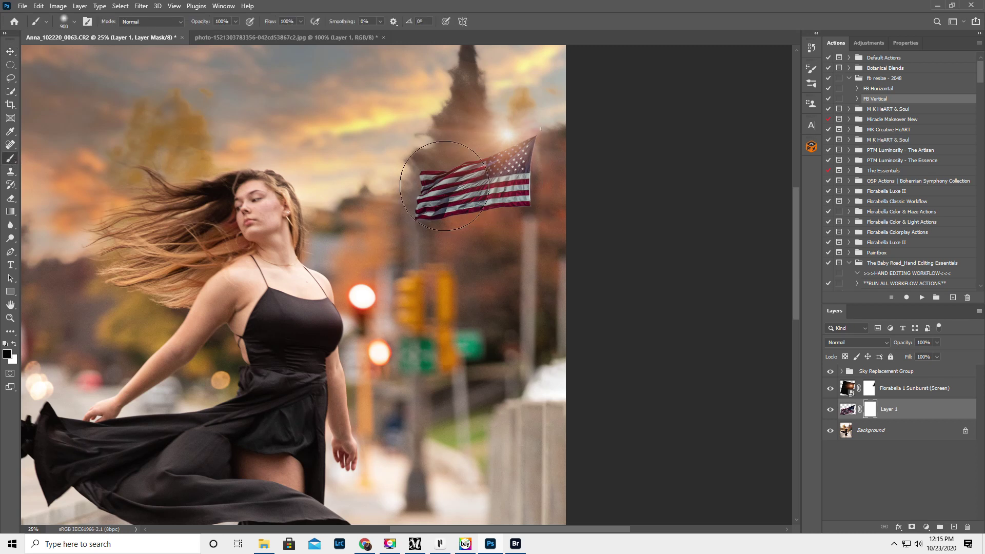
{"action": "key", "text": "bracketleft"}
{"action": "key", "text": "bracketleft"}
{"action": "key", "text": "bracketleft"}
{"action": "key", "text": "bracketleft"}
{"action": "key", "text": "bracketleft"}
{"action": "key", "text": "bracketleft"}
{"action": "key", "text": "bracketleft"}
{"action": "key", "text": "bracketleft"}
{"action": "key", "text": "bracketleft"}
{"action": "key", "text": "bracketleft"}
{"action": "key", "text": "bracketleft"}
{"action": "key", "text": "bracketleft"}
Apply a Gaussian Blur with a 22.2 px radius to the flag image and compare the photo with the flag hidden and shown
{"action": "left_click", "coordinate": [846, 410]}
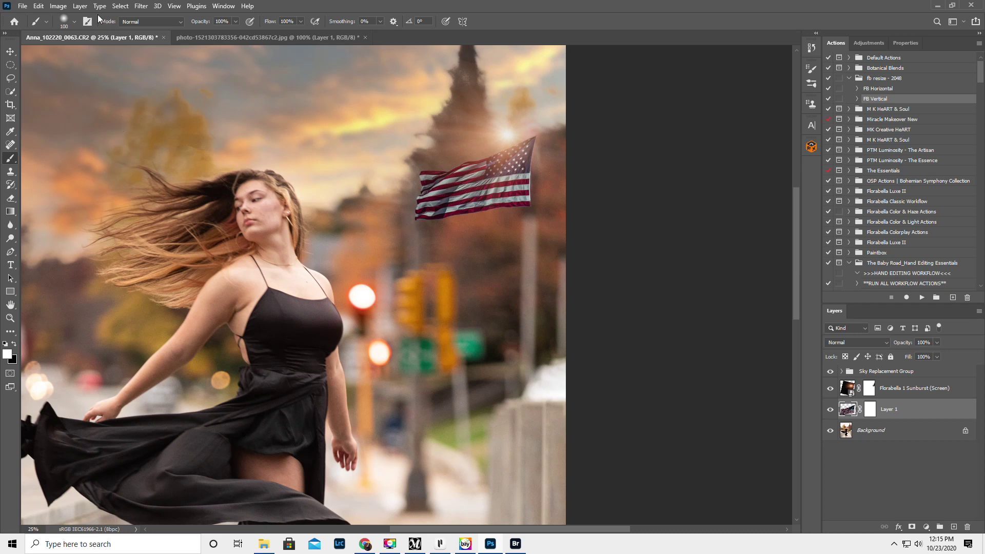
{"action": "left_click", "coordinate": [142, 7]}
{"action": "mouse_move", "coordinate": [166, 134]}
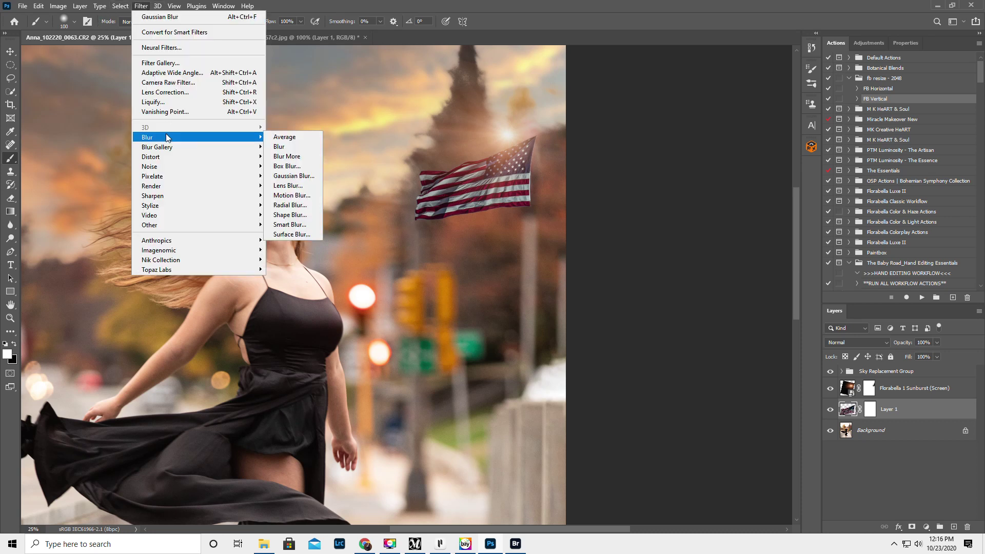
{"action": "left_click", "coordinate": [290, 174]}
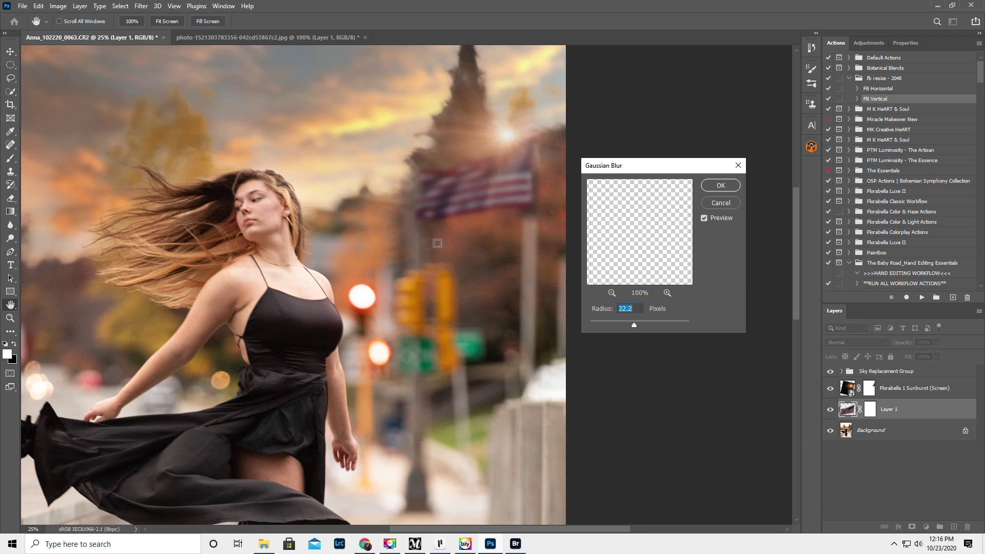
{"action": "left_click", "coordinate": [733, 185]}
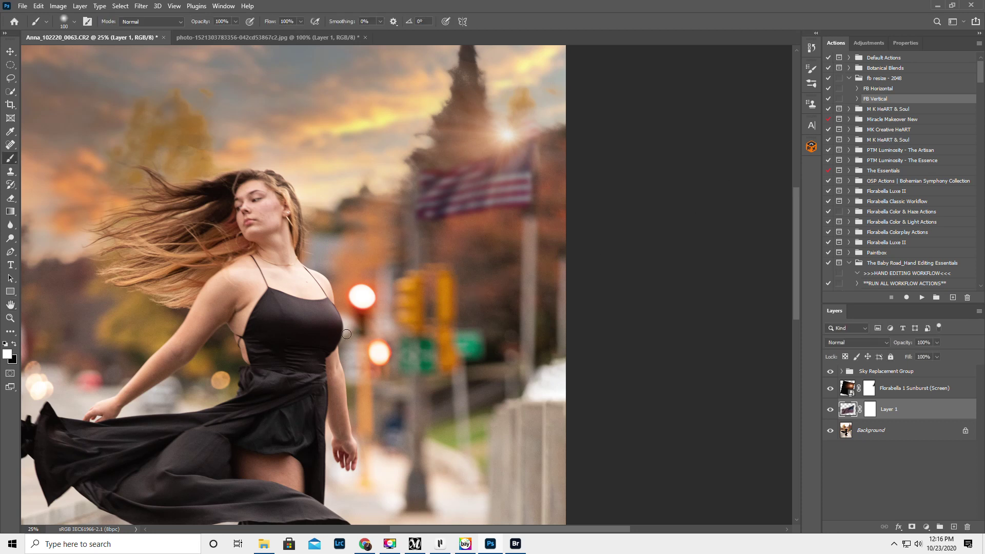
{"action": "left_click", "coordinate": [10, 318]}
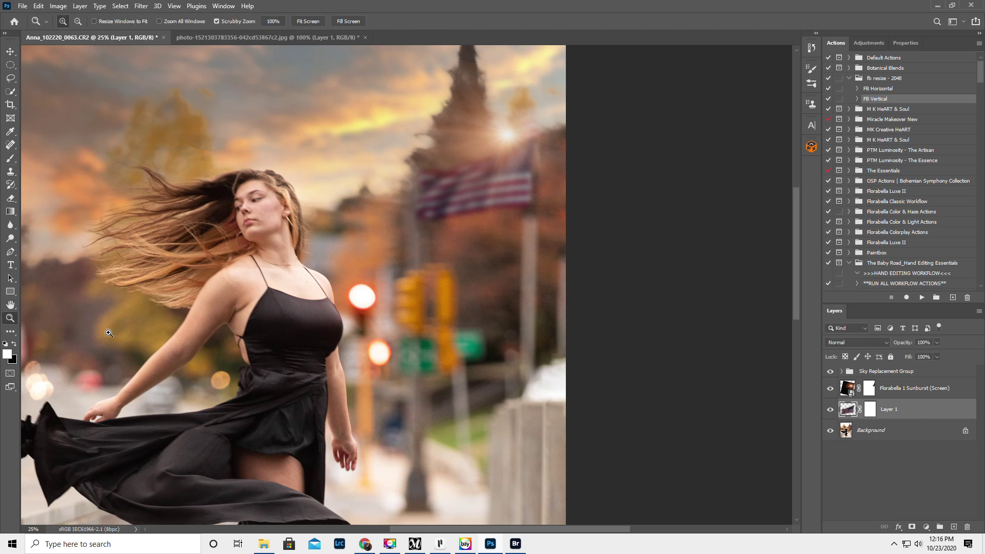
{"action": "left_click", "coordinate": [346, 279], "text": "alt"}
{"action": "left_click", "coordinate": [347, 287], "text": "alt"}
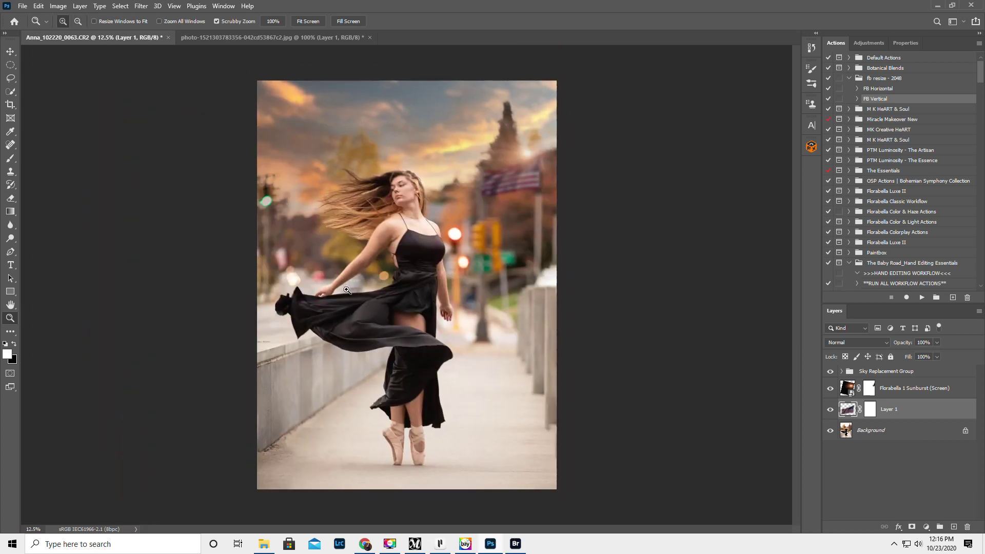
{"action": "left_click", "coordinate": [831, 410]}
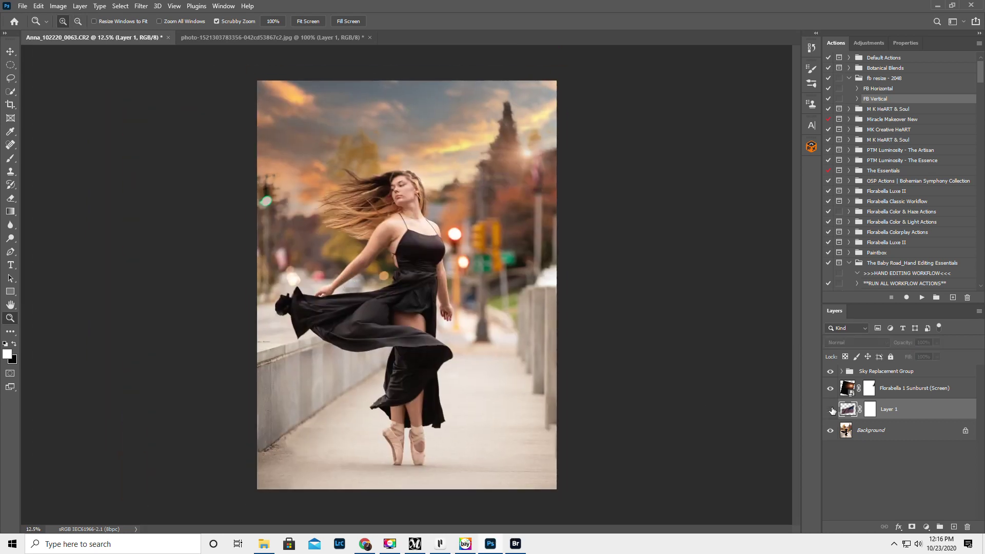
{"action": "left_click", "coordinate": [831, 409]}
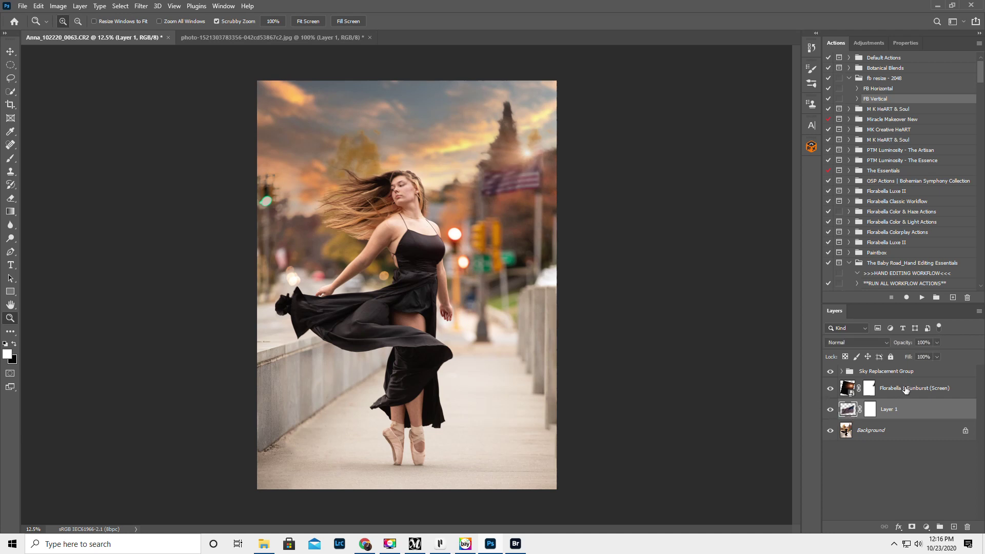
{"action": "left_click_drag", "start_coordinate": [902, 390], "coordinate": [897, 370]}
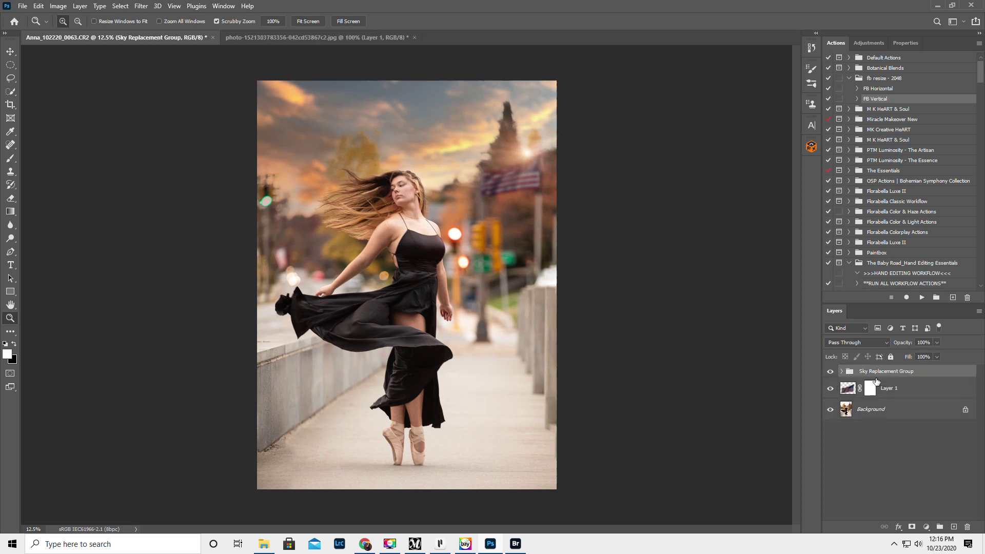
{"action": "left_click", "coordinate": [908, 389]}
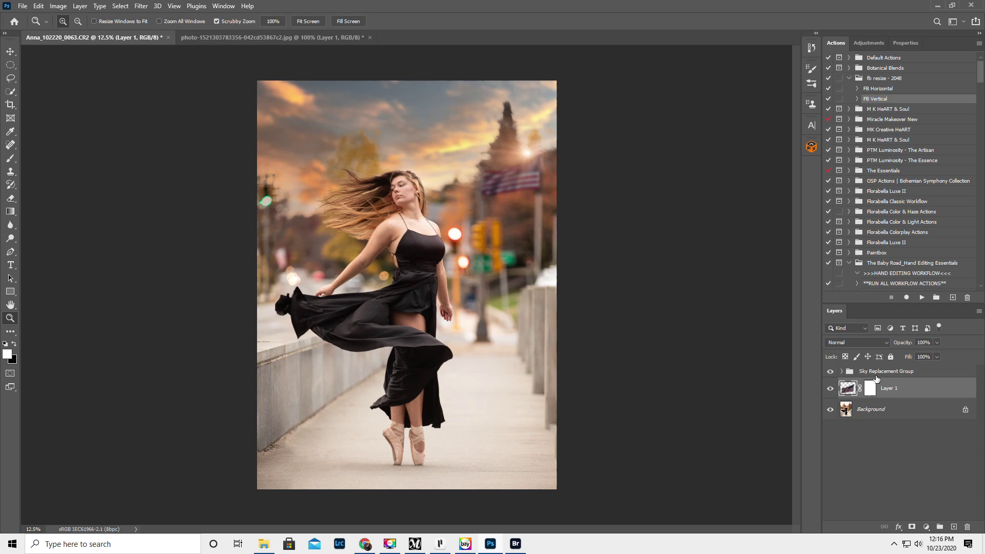
{"action": "left_click", "coordinate": [841, 372]}
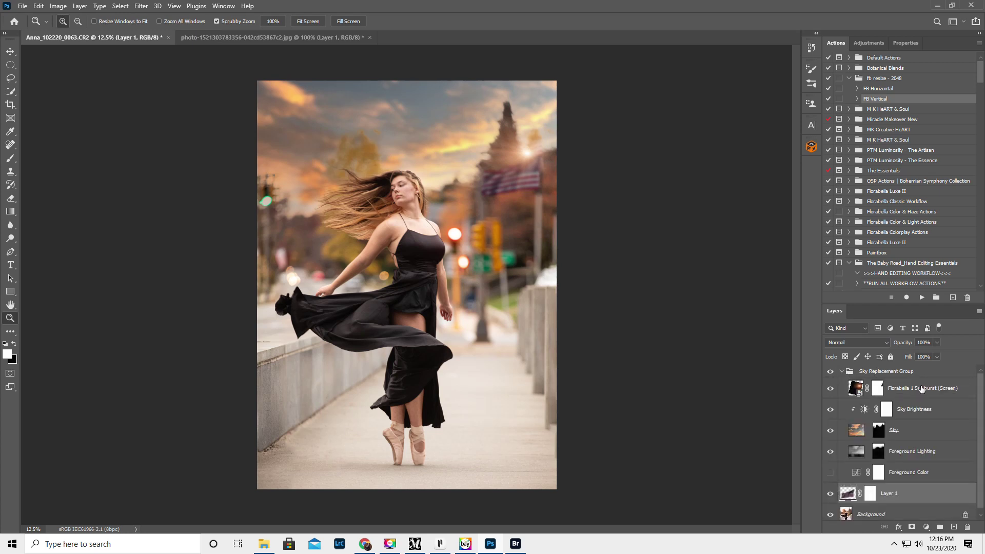
{"action": "left_click_drag", "start_coordinate": [922, 389], "coordinate": [895, 506]}
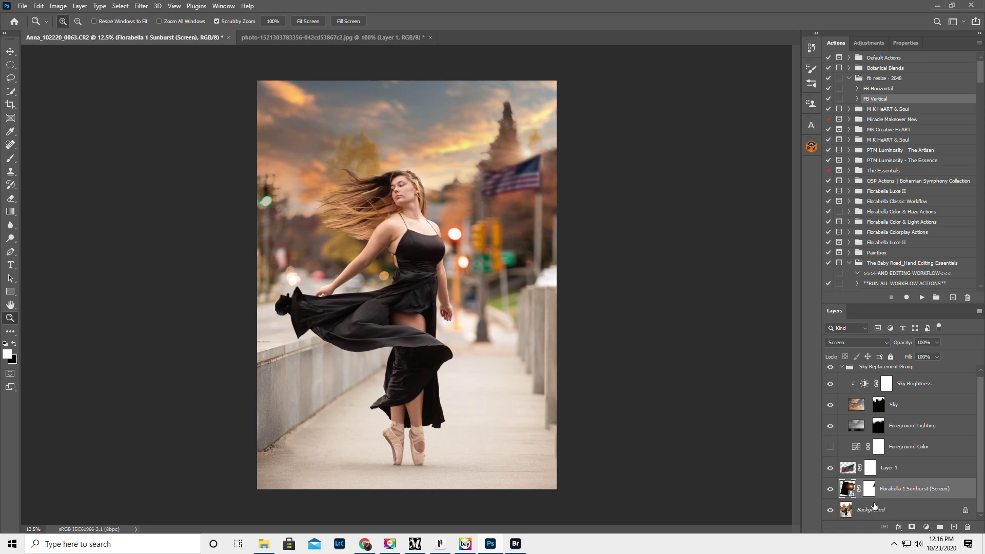
{"action": "left_click_drag", "start_coordinate": [921, 490], "coordinate": [912, 459]}
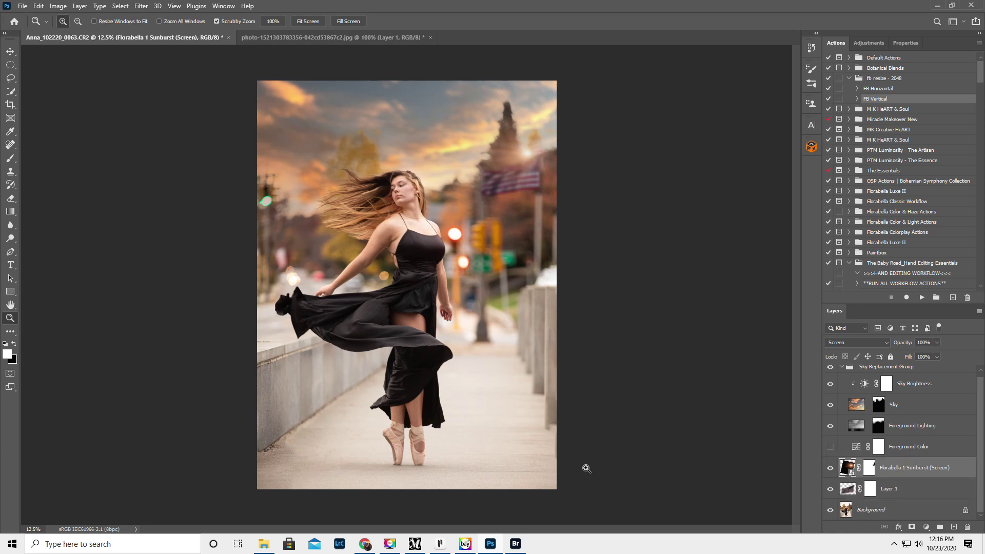
Select the flag layer and run the Blue Skin action on it
{"action": "left_click", "coordinate": [910, 490]}
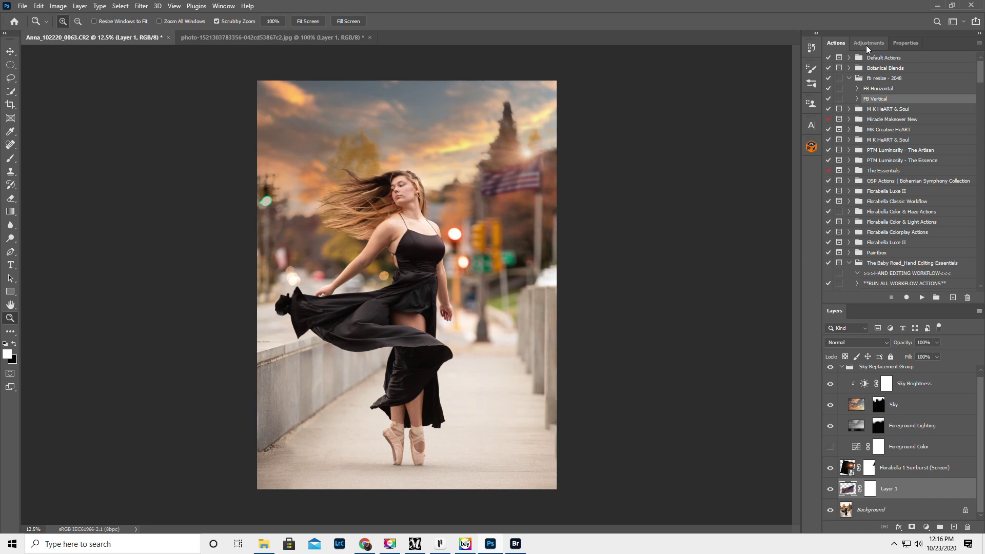
{"action": "left_click_drag", "start_coordinate": [981, 74], "coordinate": [959, 170]}
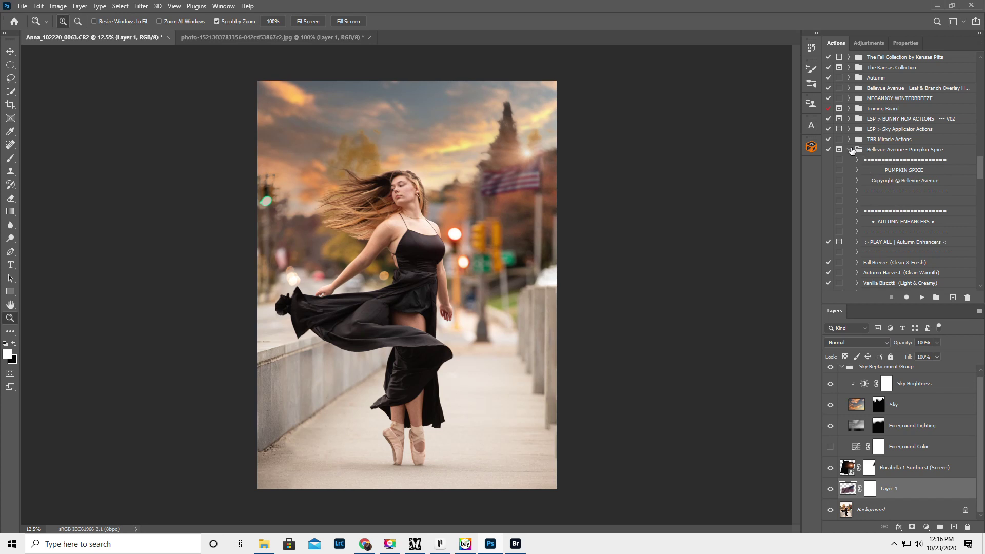
{"action": "left_click", "coordinate": [847, 151]}
{"action": "scroll", "coordinate": [918, 191], "scroll_direction": "down", "scroll_amount": 4}
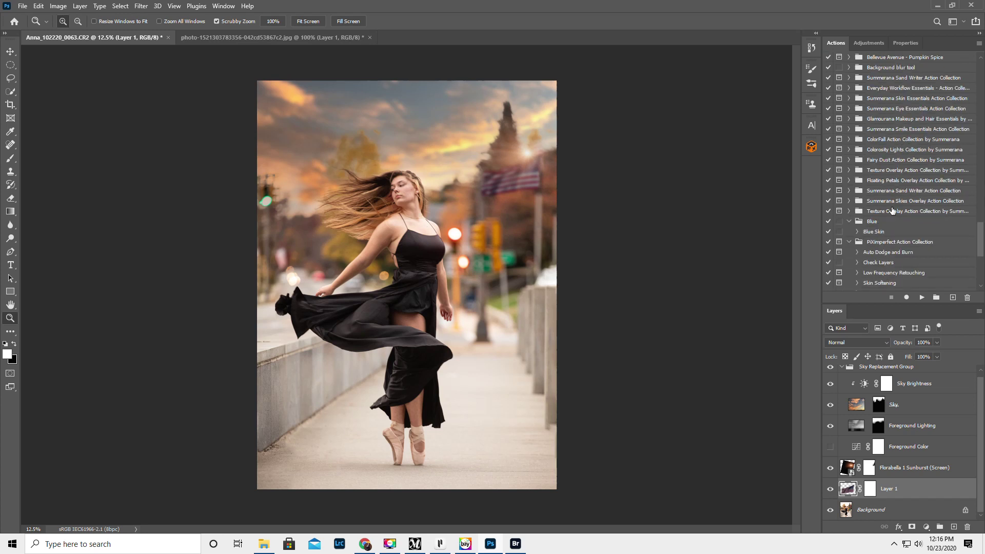
{"action": "left_click", "coordinate": [877, 233]}
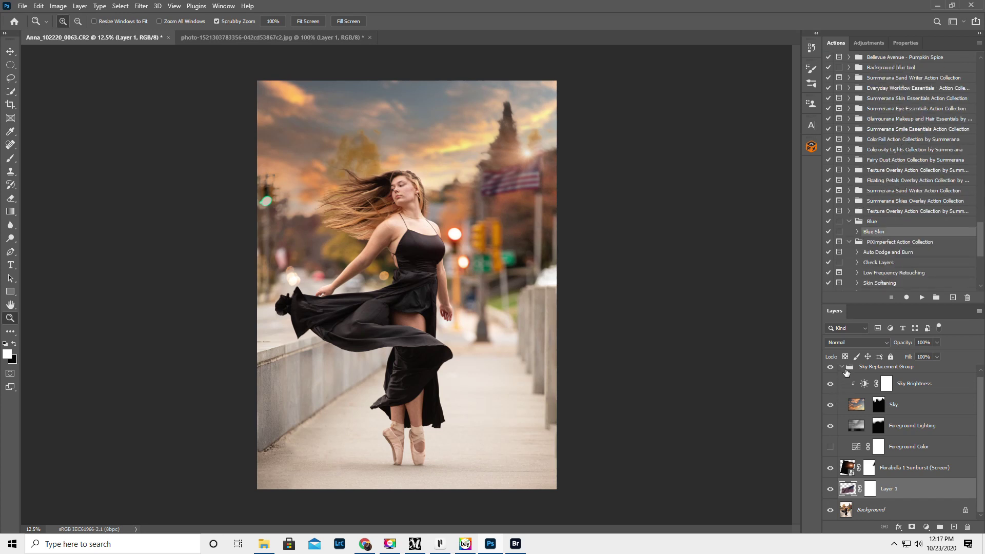
{"action": "left_click", "coordinate": [842, 367]}
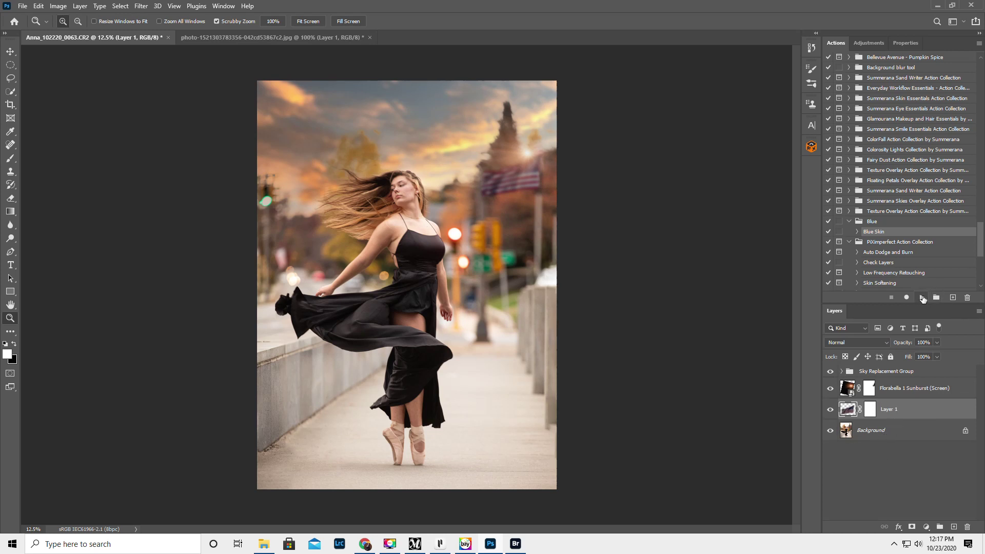
{"action": "left_click", "coordinate": [921, 297]}
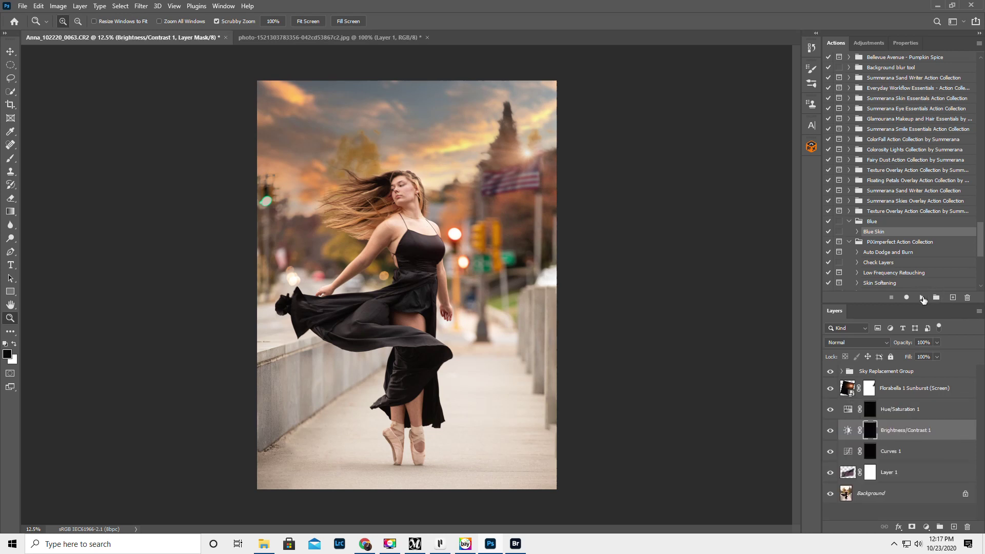
Clip the Curves 1 adjustment layer to the flag layer
{"action": "left_click", "coordinate": [916, 452]}
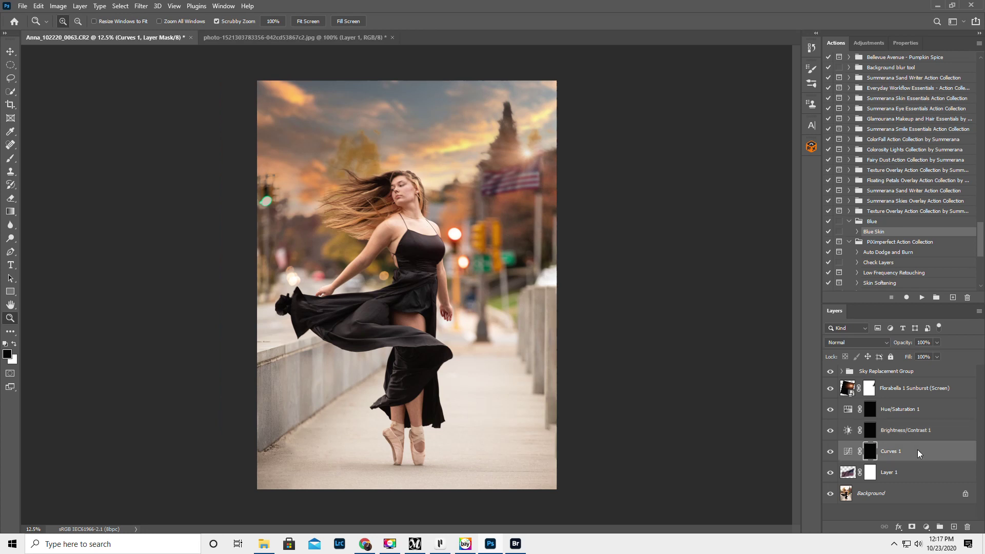
{"action": "right_click", "coordinate": [917, 449]}
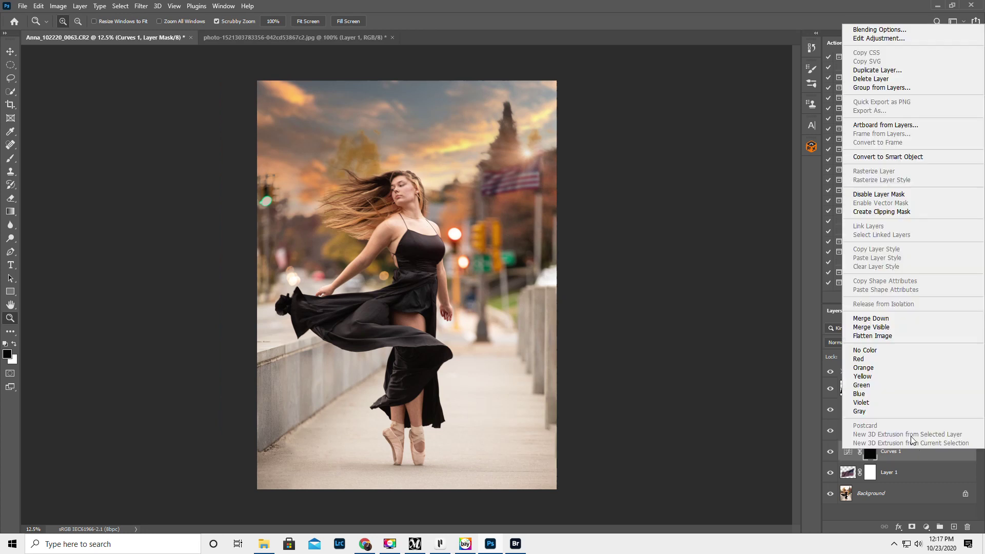
{"action": "left_click", "coordinate": [885, 213]}
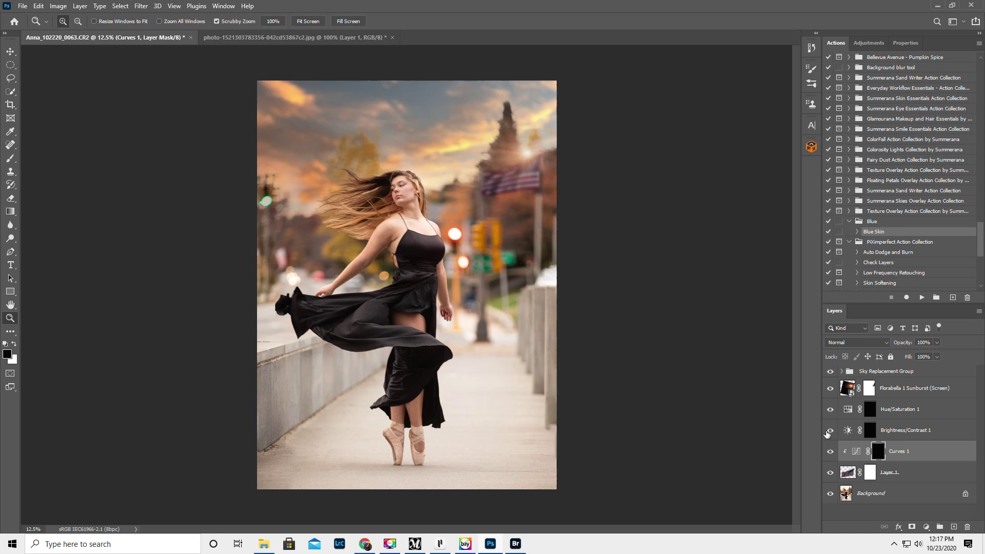
Paint over the flag on the Curves 1 mask with a 700 px white brush and compare the adjustment on and off
{"action": "left_click", "coordinate": [10, 159]}
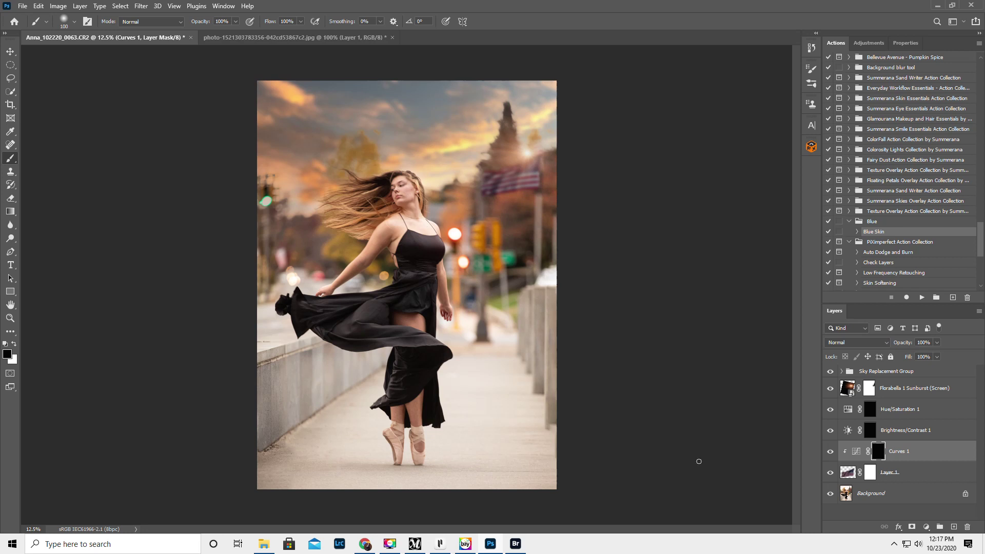
{"action": "key", "text": "x"}
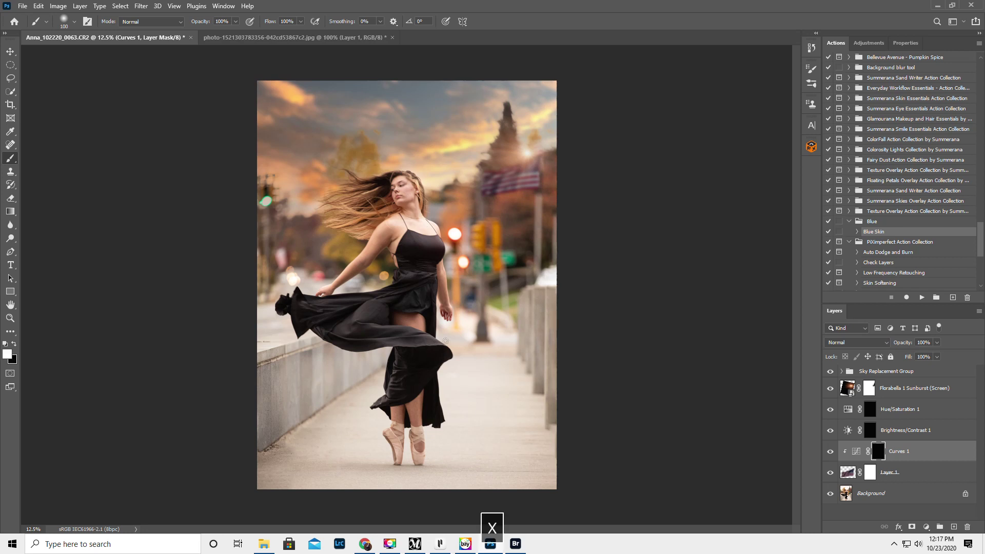
{"action": "key", "text": "bracketright"}
{"action": "key", "text": "bracketright"}
{"action": "key", "text": "bracketright"}
{"action": "key", "text": "bracketright"}
{"action": "key", "text": "bracketright"}
{"action": "key", "text": "bracketright"}
{"action": "key", "text": "bracketright"}
{"action": "key", "text": "bracketright"}
{"action": "key", "text": "bracketright"}
{"action": "key", "text": "bracketright"}
{"action": "mouse_move", "coordinate": [528, 171]}
{"action": "left_mouse_down"}
{"action": "mouse_move", "coordinate": [491, 189]}
{"action": "mouse_move", "coordinate": [530, 172]}
{"action": "mouse_move", "coordinate": [495, 184]}
{"action": "mouse_move", "coordinate": [501, 134]}
{"action": "mouse_move", "coordinate": [483, 161]}
{"action": "left_mouse_up"}
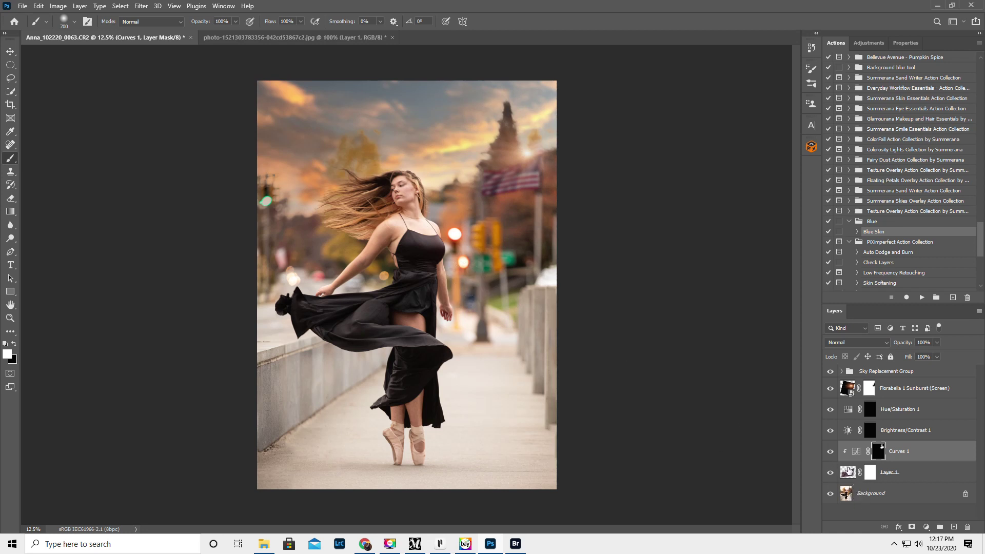
{"action": "left_click", "coordinate": [830, 451]}
{"action": "left_click", "coordinate": [830, 452]}
{"action": "left_click", "coordinate": [830, 452]}
{"action": "left_click", "coordinate": [831, 451]}
Lower the opacity of the Sky Replacement Group to 78%
{"action": "left_click", "coordinate": [884, 372]}
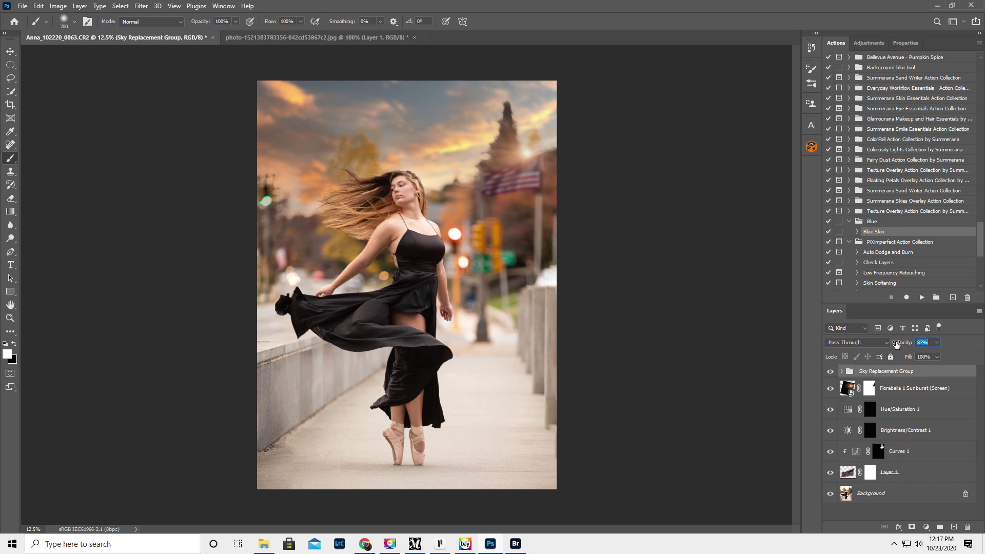
{"action": "left_click_drag", "start_coordinate": [892, 346], "coordinate": [890, 346]}
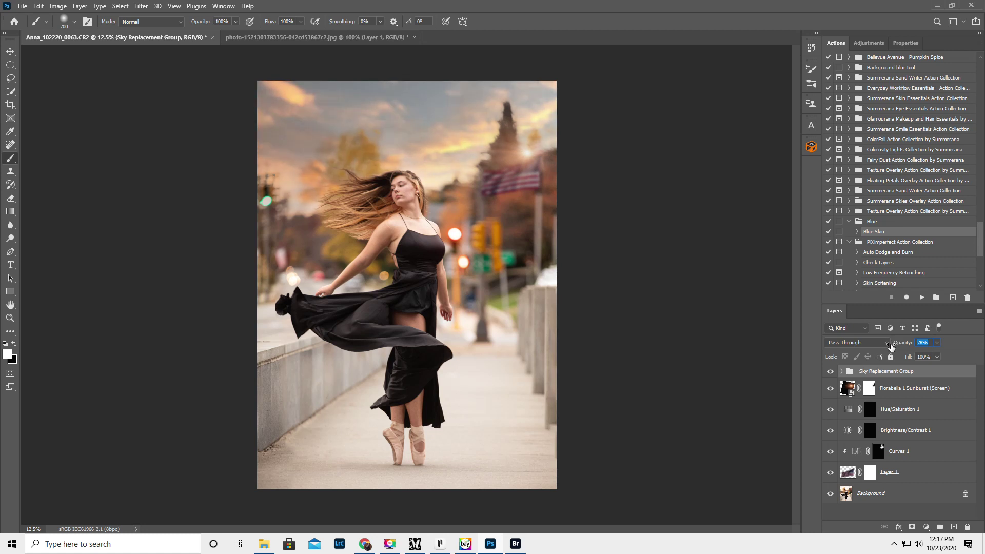
Set the Sky Replacement Group's opacity to 80% and flatten the image, discarding hidden layers
{"action": "left_click_drag", "start_coordinate": [893, 347], "coordinate": [890, 347]}
{"action": "left_click", "coordinate": [10, 318]}
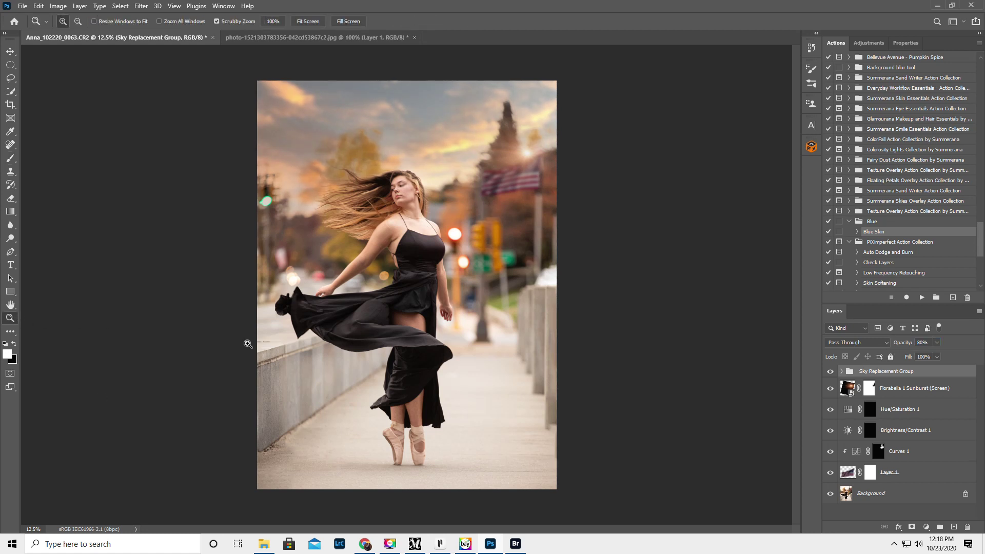
{"action": "left_click", "coordinate": [482, 305], "text": "alt"}
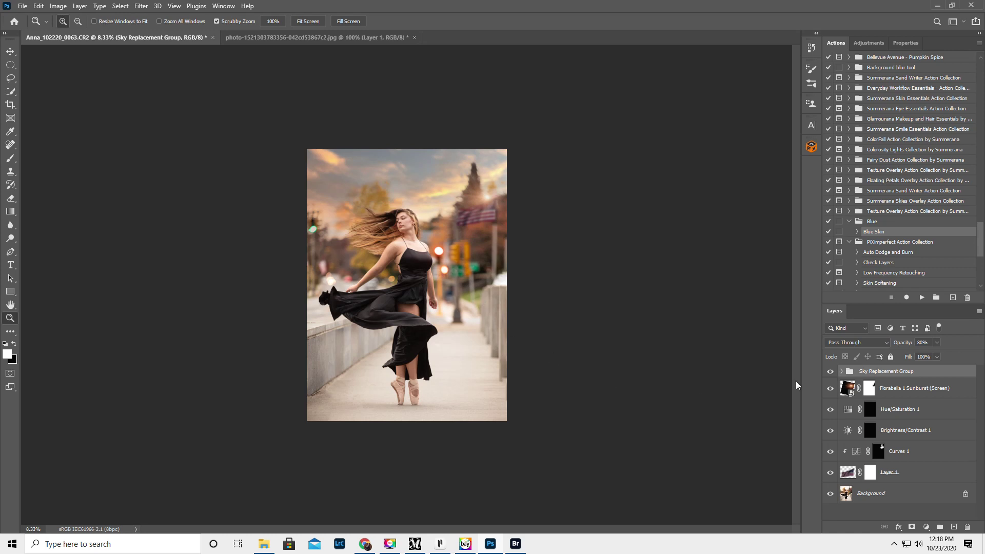
{"action": "left_click", "coordinate": [981, 313]}
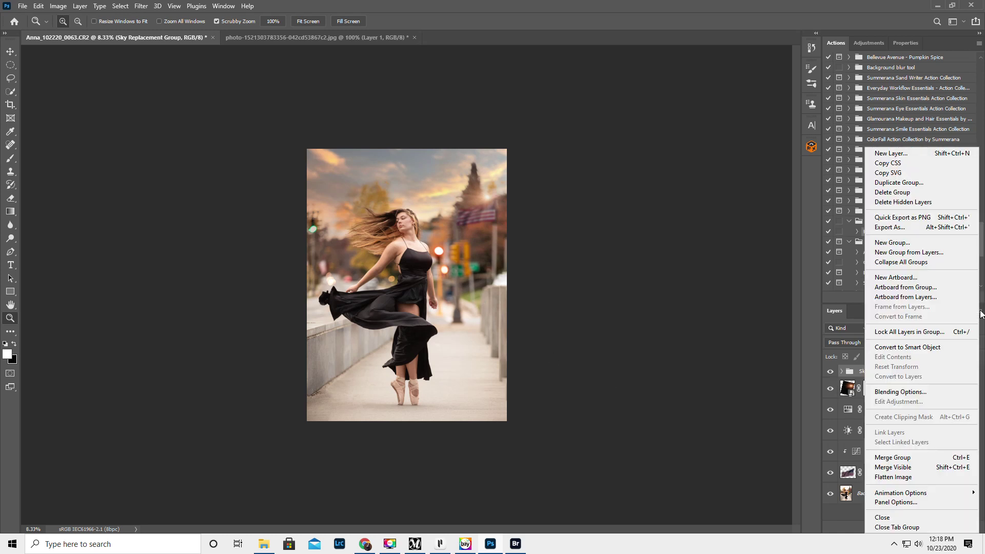
{"action": "left_click", "coordinate": [890, 477]}
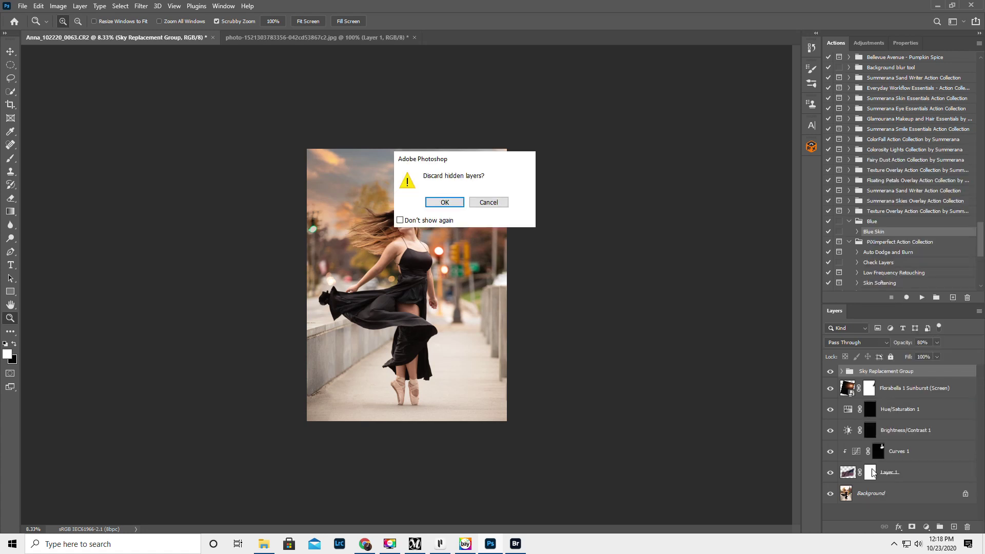
{"action": "left_click", "coordinate": [454, 203]}
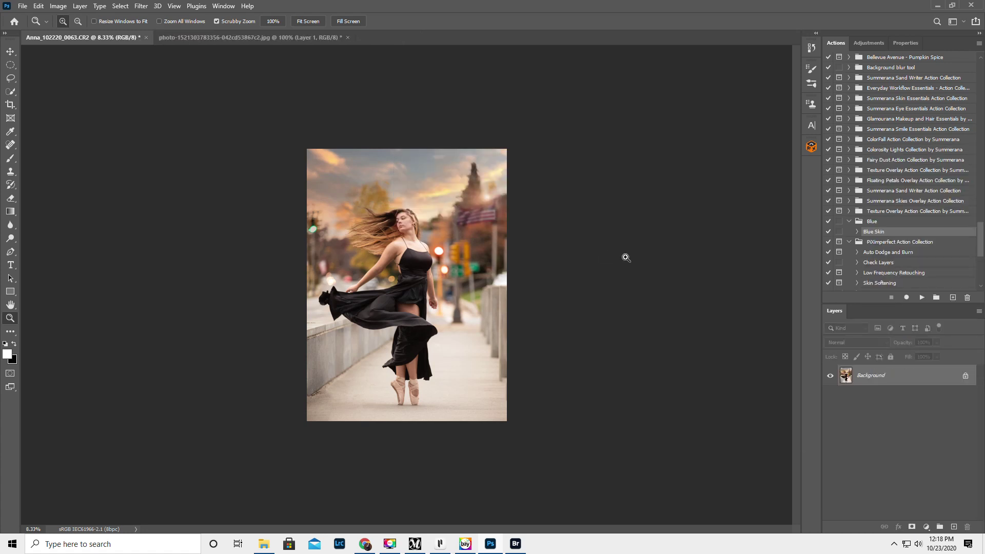
Open the flattened image in Liquify and nudge the skirt's lower fold outward with an enlarged Forward Warp brush
{"action": "left_click", "coordinate": [141, 5]}
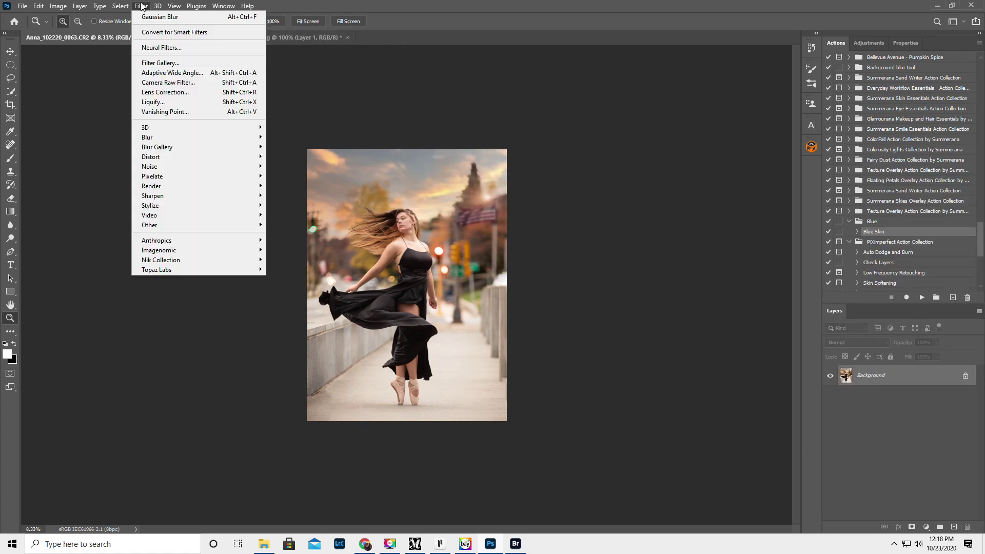
{"action": "left_click", "coordinate": [159, 102]}
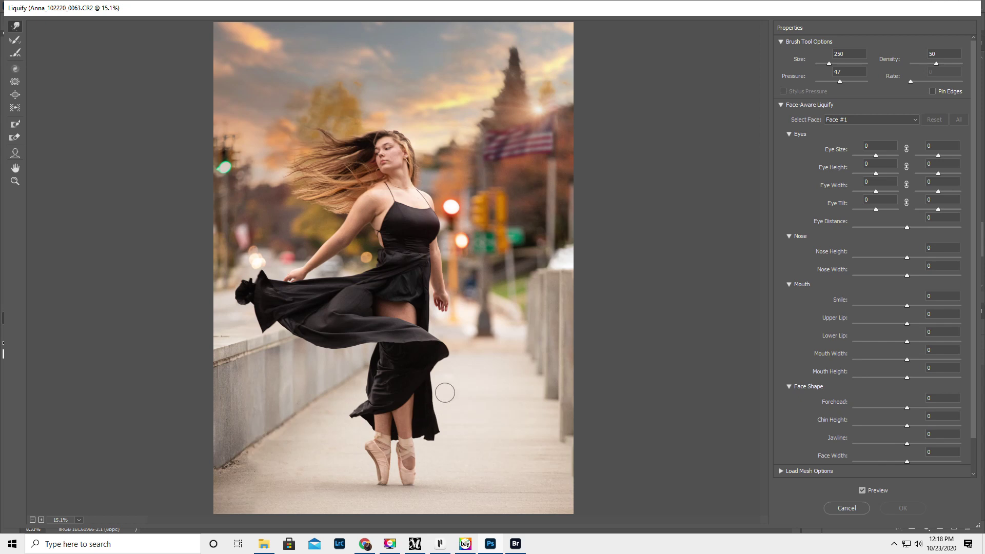
{"action": "key", "text": "bracketright"}
{"action": "key", "text": "bracketright"}
{"action": "key", "text": "bracketright"}
{"action": "key", "text": "bracketright"}
{"action": "key", "text": "bracketright"}
{"action": "key", "text": "bracketright"}
{"action": "key", "text": "bracketright"}
{"action": "key", "text": "bracketright"}
{"action": "key", "text": "bracketright"}
{"action": "left_click_drag", "start_coordinate": [444, 370], "coordinate": [449, 373]}
Push the skirt's lower fold and the hem above the dancer's feet outward with a size 500 Forward Warp brush
{"action": "key", "text": "bracketleft"}
{"action": "key", "text": "bracketleft"}
{"action": "key", "text": "bracketleft"}
{"action": "key", "text": "bracketleft"}
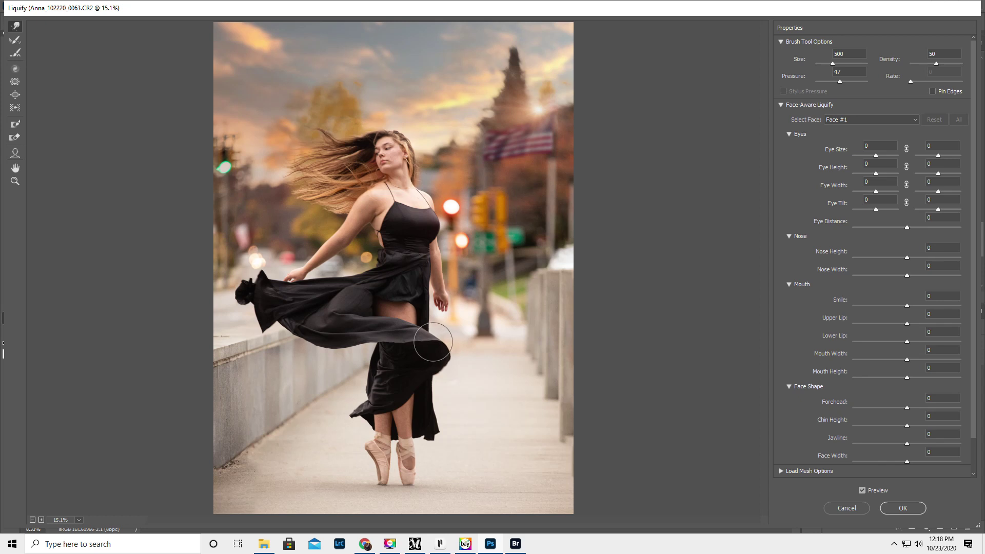
{"action": "mouse_move", "coordinate": [414, 332]}
{"action": "left_mouse_down"}
{"action": "mouse_move", "coordinate": [436, 337]}
{"action": "mouse_move", "coordinate": [444, 367]}
{"action": "left_mouse_up"}
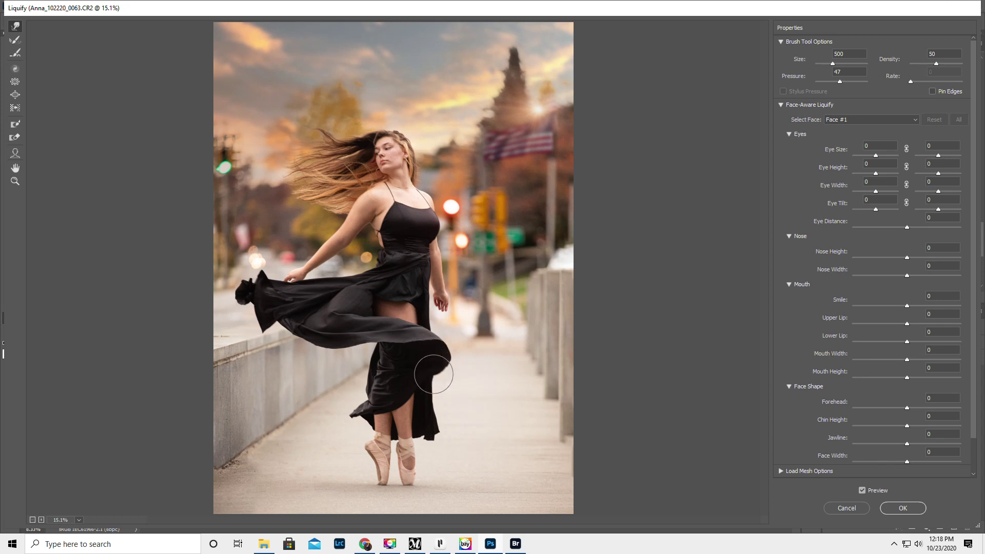
{"action": "left_click_drag", "start_coordinate": [417, 400], "coordinate": [441, 433]}
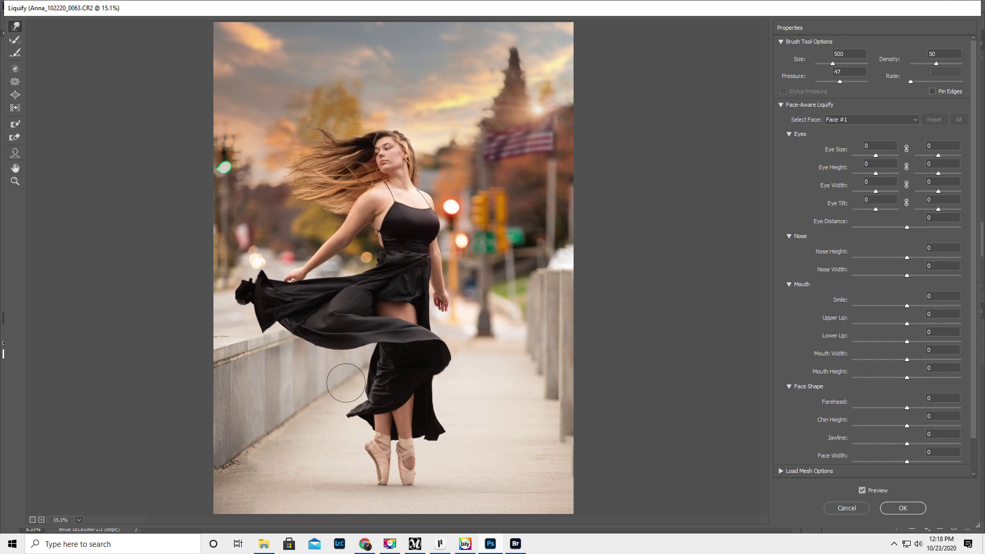
Freeze the top and base edges of the concrete wall behind the skirt with a size 300 Freeze Mask brush
{"action": "left_click", "coordinate": [15, 125]}
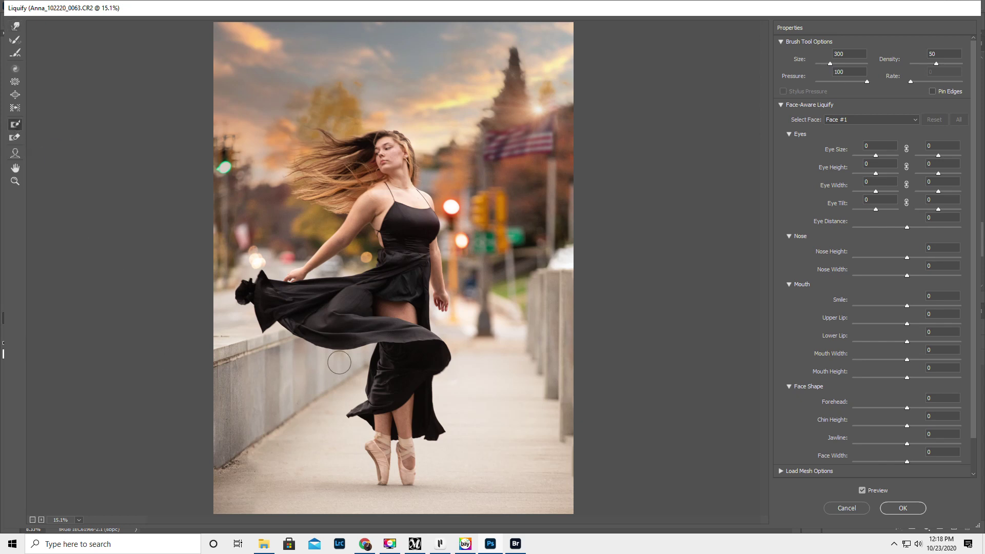
{"action": "left_click_drag", "start_coordinate": [355, 367], "coordinate": [200, 479]}
{"action": "left_click_drag", "start_coordinate": [285, 339], "coordinate": [182, 380]}
{"action": "mouse_move", "coordinate": [276, 337]}
{"action": "left_mouse_down"}
{"action": "mouse_move", "coordinate": [248, 334]}
{"action": "mouse_move", "coordinate": [193, 362]}
{"action": "left_mouse_up"}
{"action": "left_click_drag", "start_coordinate": [240, 332], "coordinate": [199, 343]}
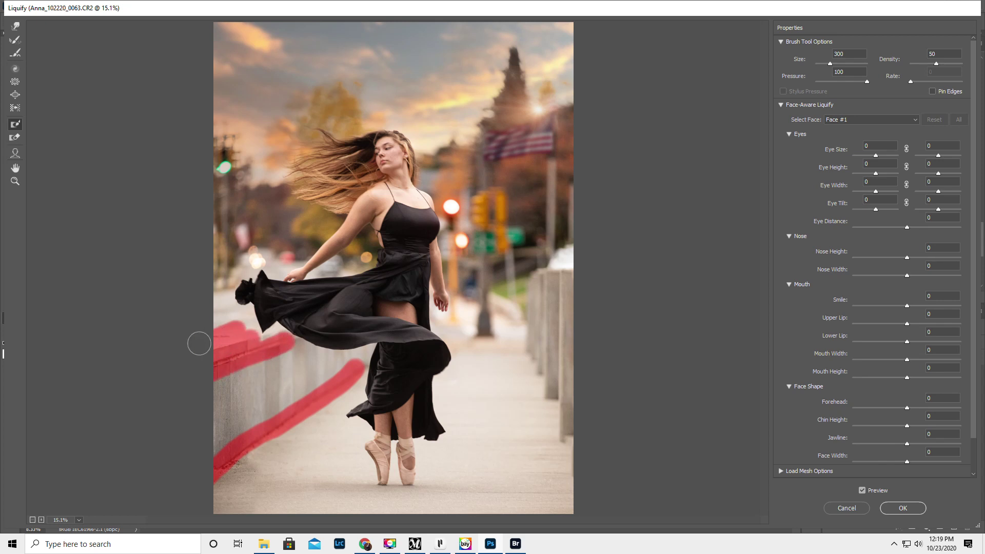
Reshape the skirt's trailing end and lower edges with the Forward Warp tool, varying the brush size between 200 and 500
{"action": "left_click", "coordinate": [15, 26]}
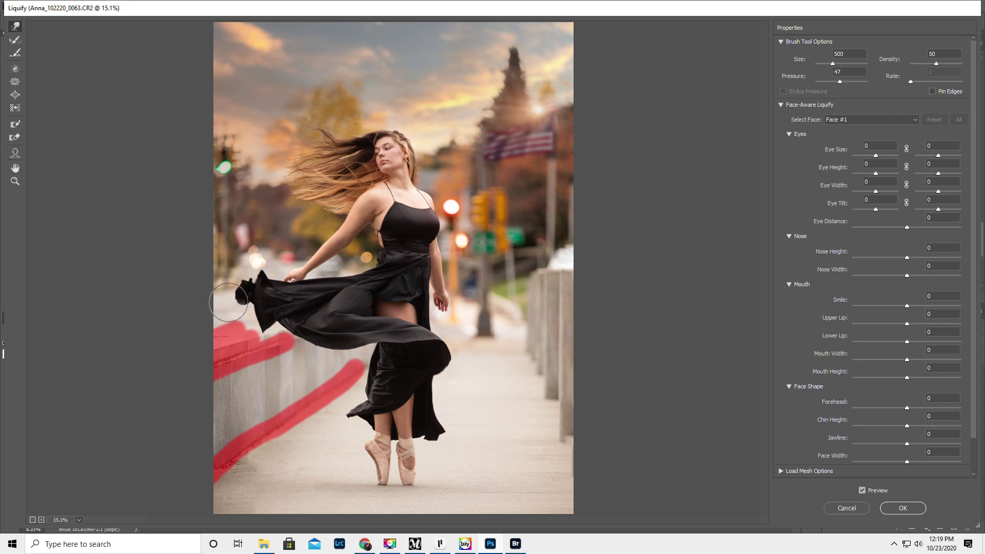
{"action": "key", "text": "bracketleft"}
{"action": "key", "text": "bracketleft"}
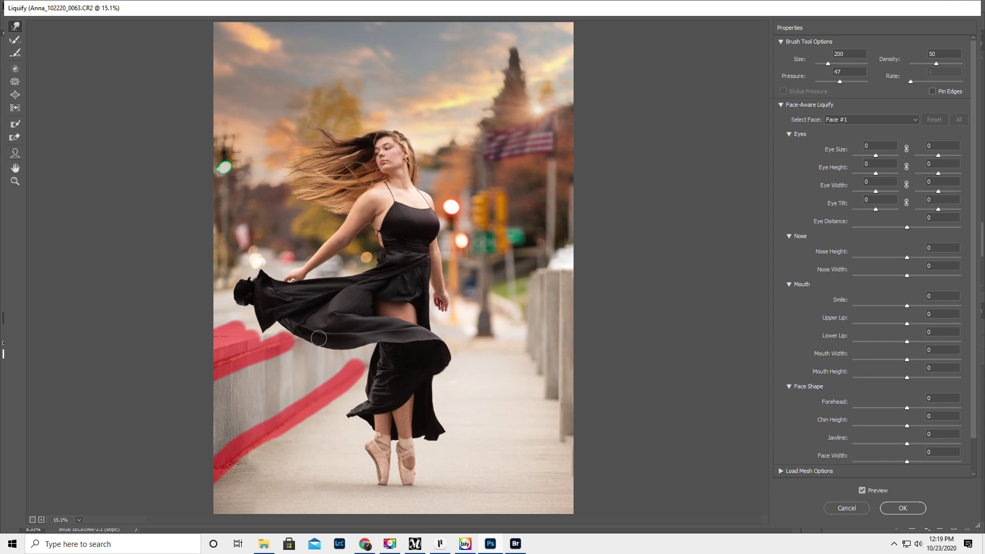
{"action": "key", "text": "bracketright"}
{"action": "key", "text": "bracketright"}
{"action": "key", "text": "bracketright"}
{"action": "key", "text": "bracketright"}
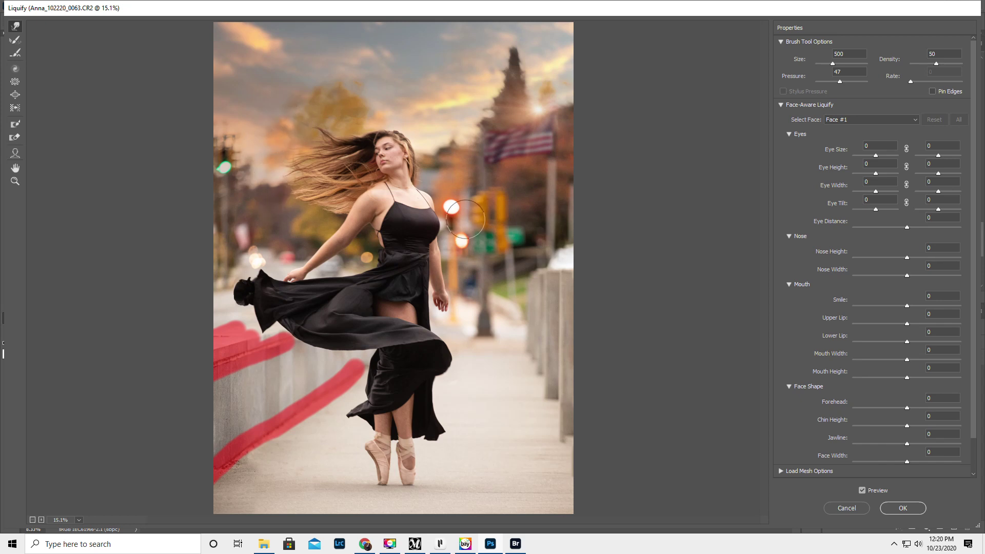
Shrink the glowing red traffic light beside the dancer's shoulder with the Pucker tool at brush size 300
{"action": "left_click", "coordinate": [16, 83]}
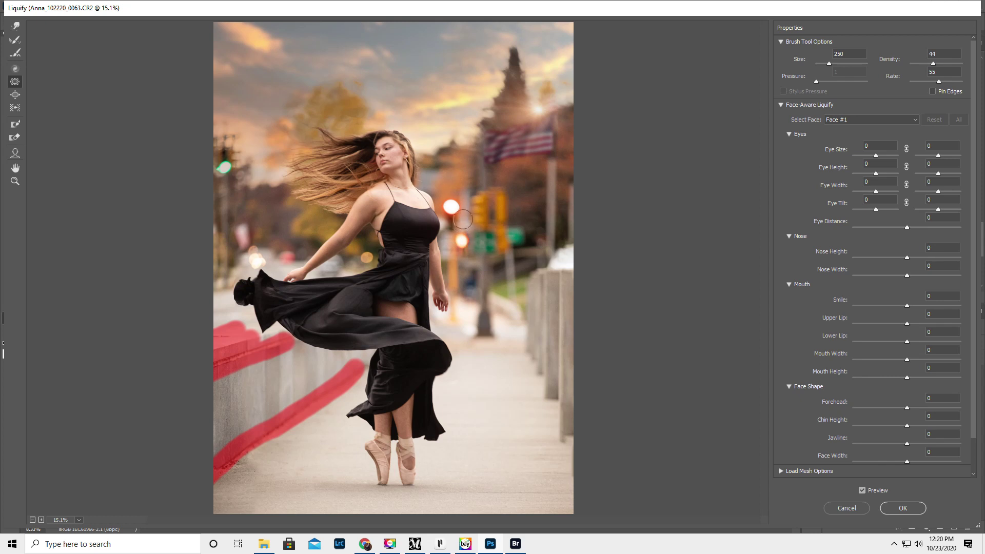
{"action": "key", "text": "bracketright"}
{"action": "key", "text": "bracketright"}
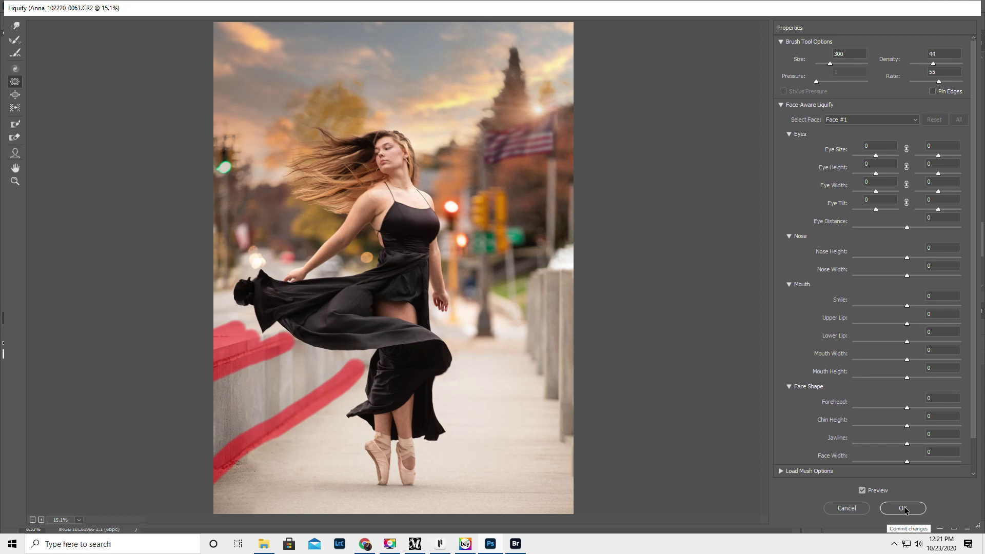
Compare the liquified image with the original using the preview, and apply the Liquify changes
{"action": "left_click", "coordinate": [862, 490]}
{"action": "left_click", "coordinate": [861, 491]}
{"action": "left_click", "coordinate": [861, 490]}
{"action": "left_click", "coordinate": [861, 490]}
{"action": "left_click", "coordinate": [861, 490]}
{"action": "left_click", "coordinate": [861, 490]}
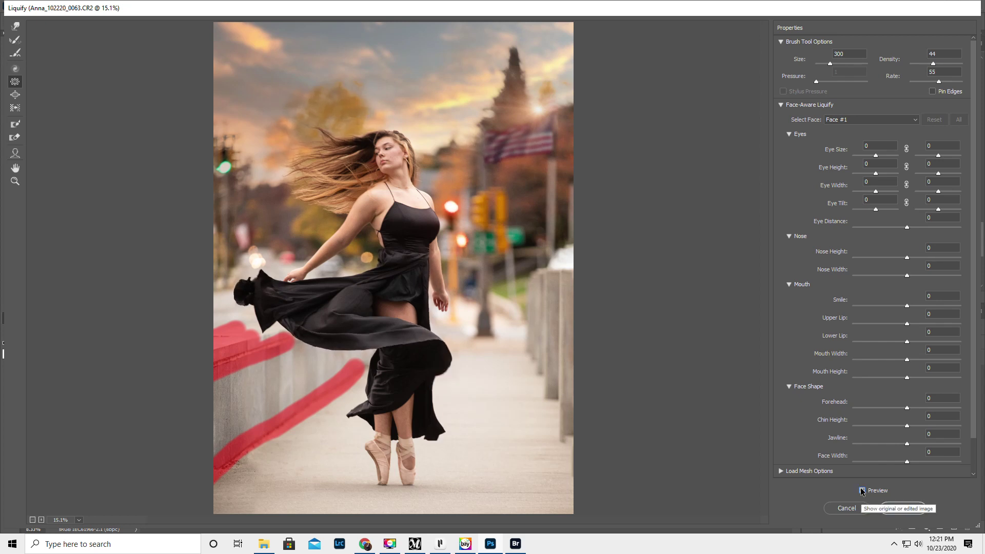
{"action": "left_click", "coordinate": [861, 490]}
{"action": "left_click", "coordinate": [861, 490]}
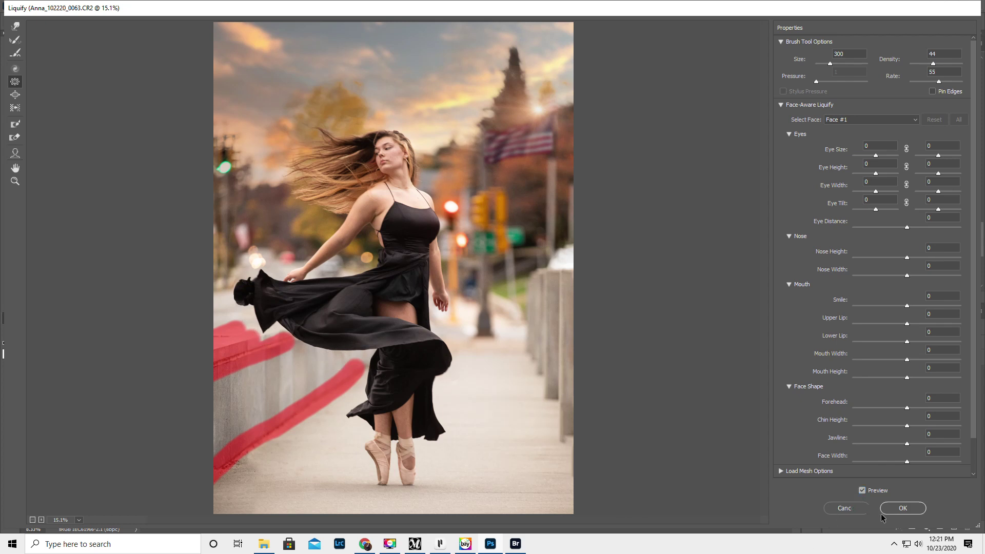
{"action": "left_click", "coordinate": [896, 509]}
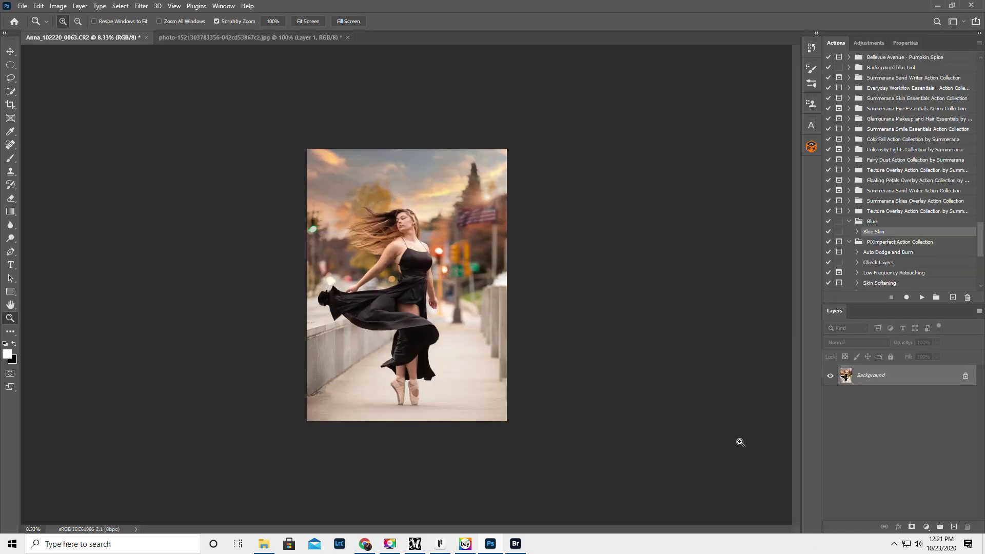